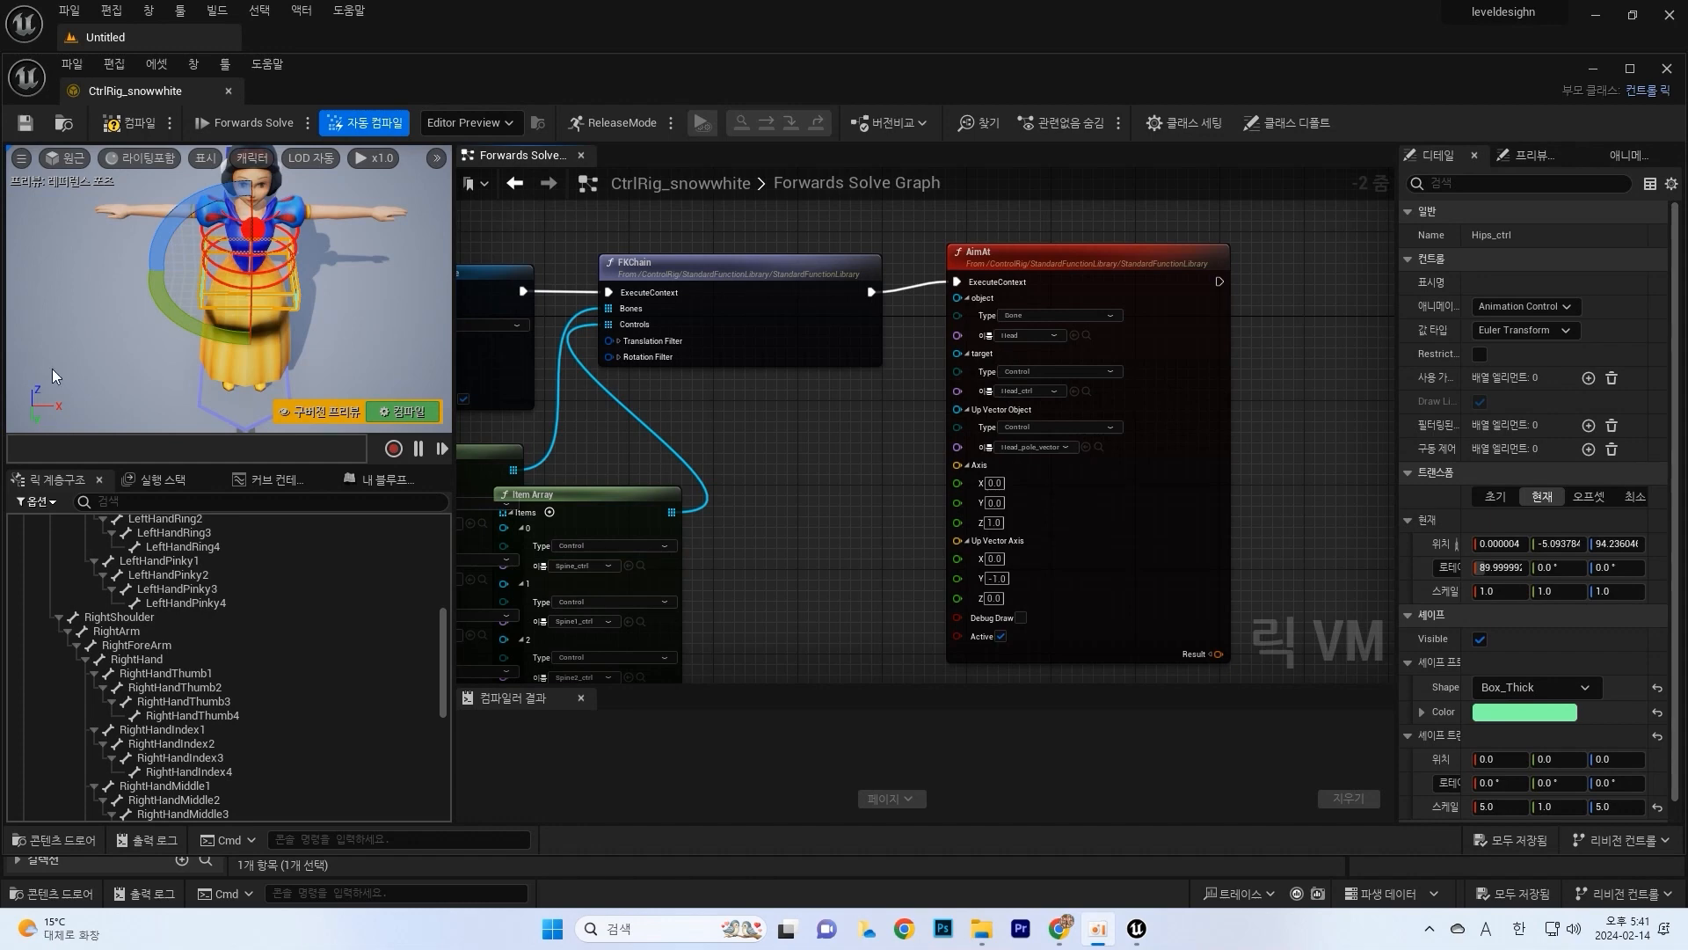
# Step: Create a new control on the LeftHand bone in the rig hierarchy
pyautogui.scroll(6, 234, 613)
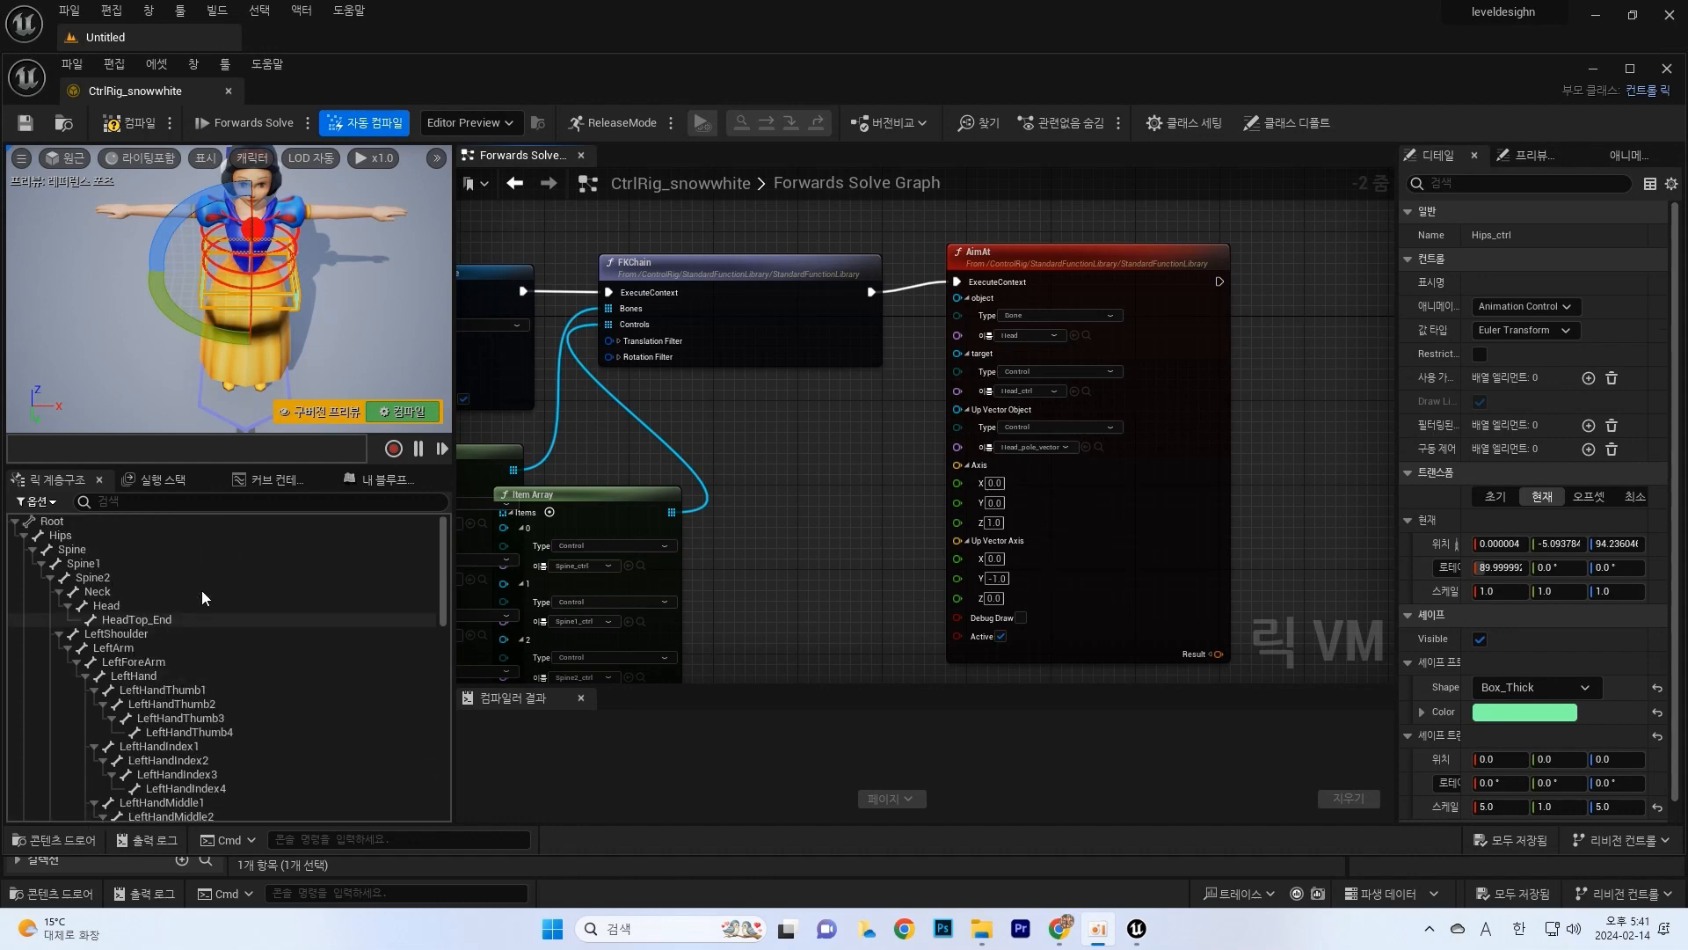
pyautogui.click(146, 647)
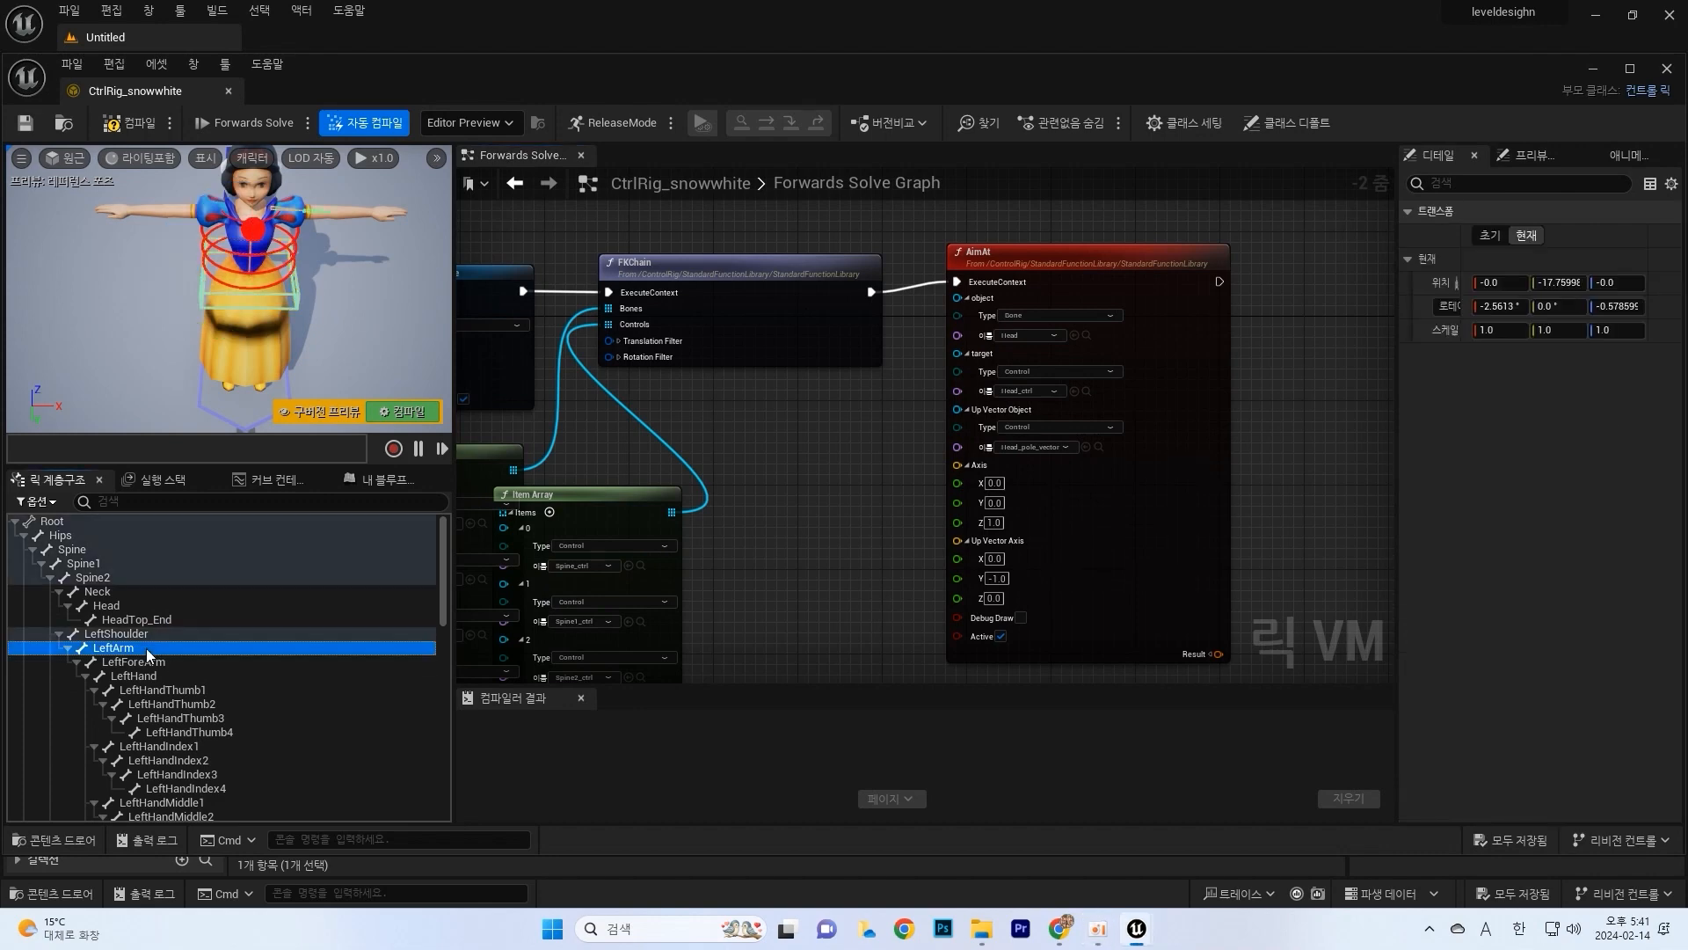
pyautogui.click(151, 662)
pyautogui.click(155, 676)
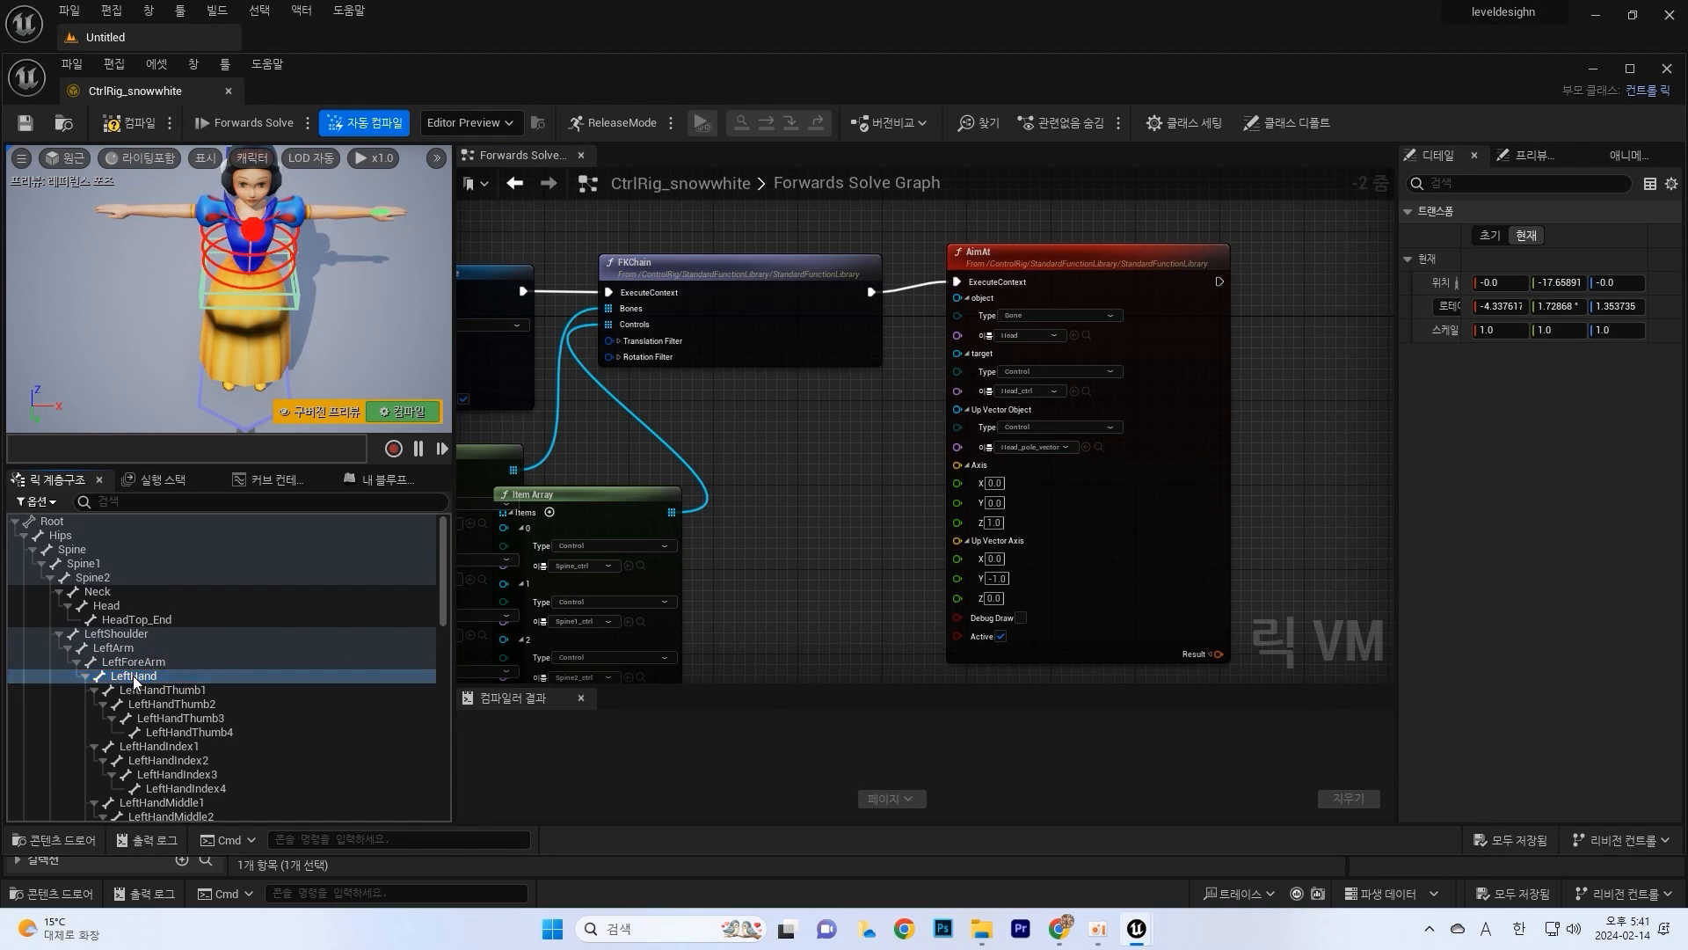
pyautogui.rightClick(135, 679)
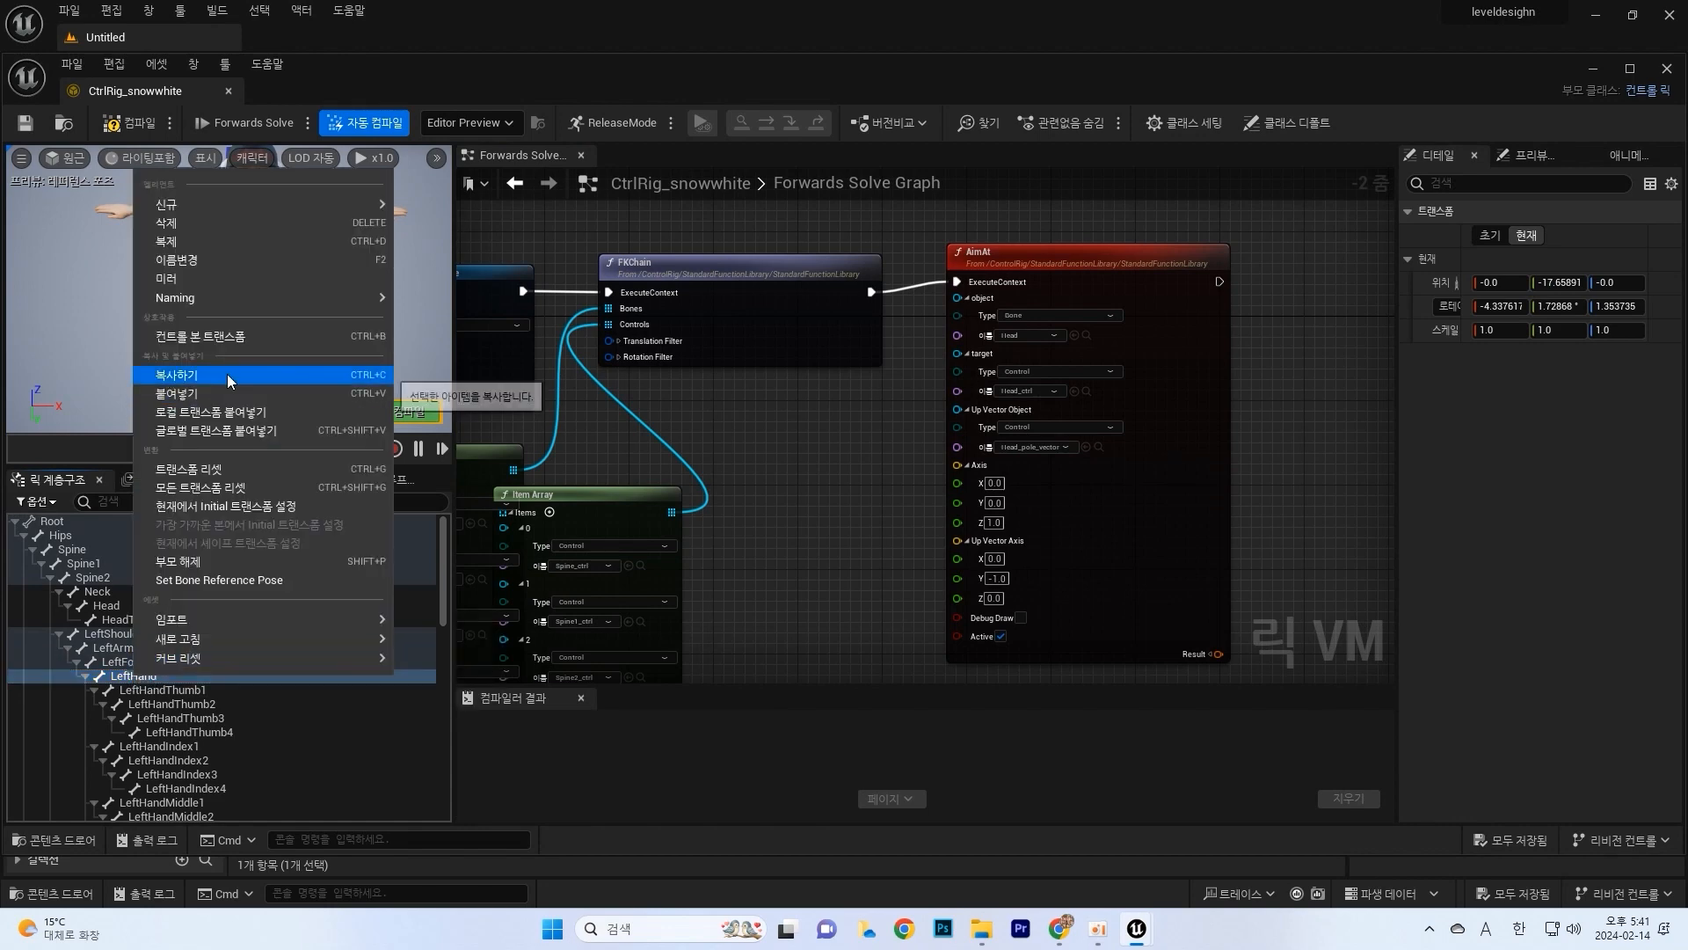
pyautogui.moveTo(193, 203)
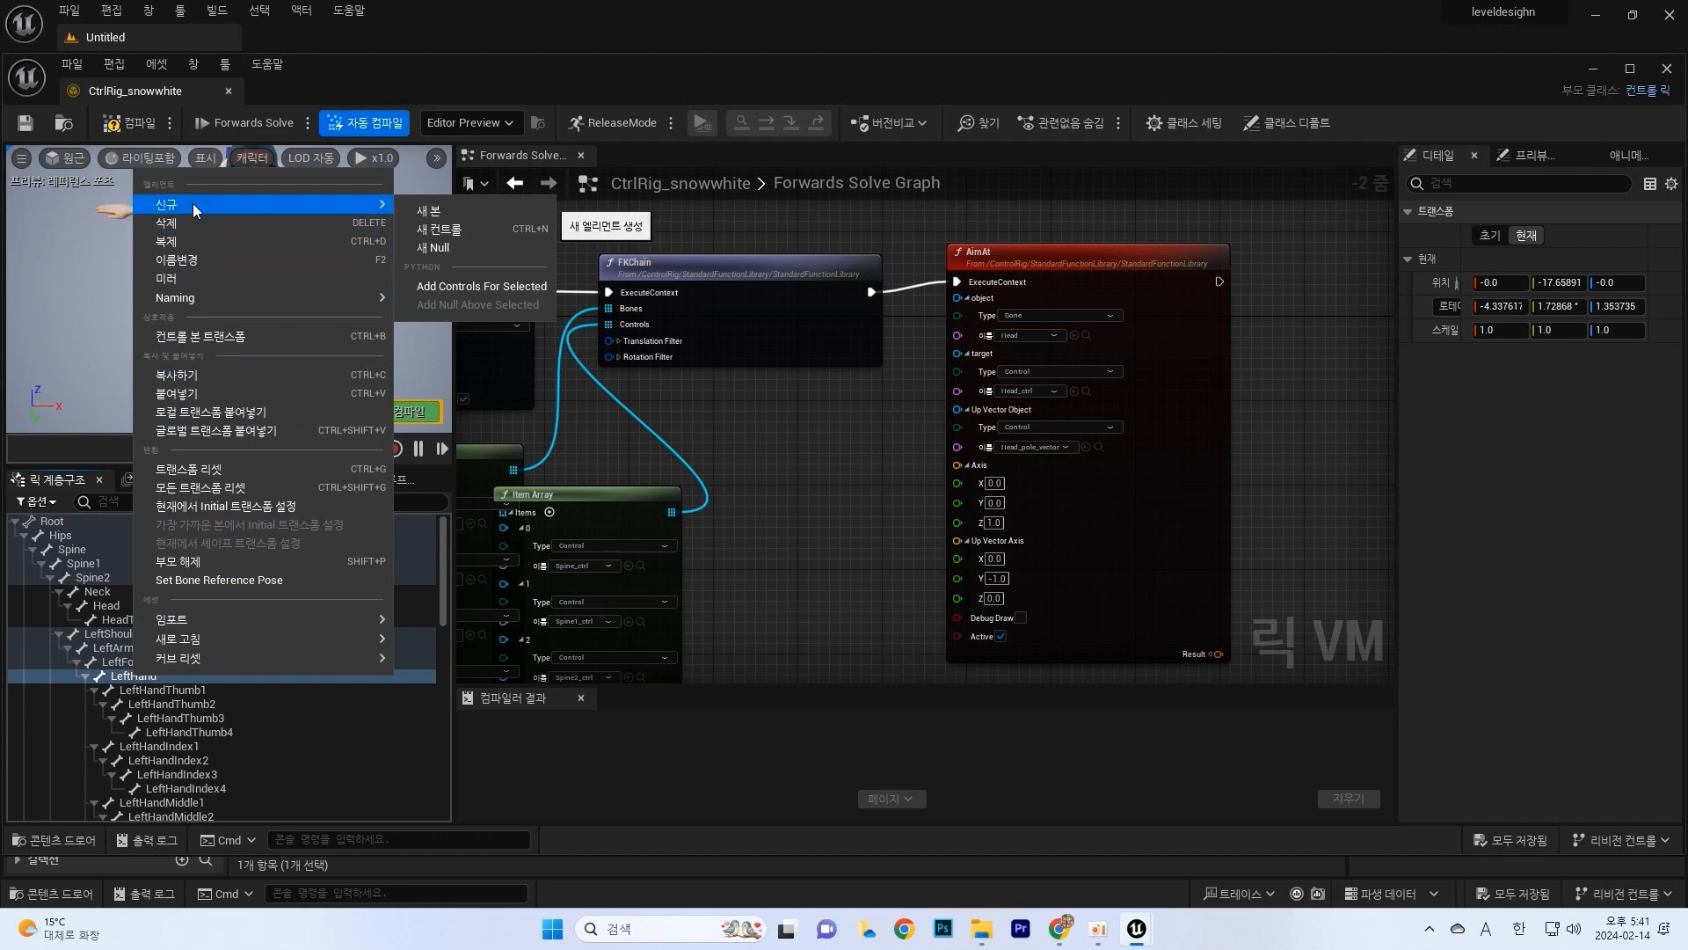
pyautogui.click(439, 229)
pyautogui.scroll(-5, 229, 651)
# Step: Give LeftHand_ctrl the Circle_Thick shape, with a shape X rotation of 90° and a shape scale of 2.0 on all axes
pyautogui.click(181, 605)
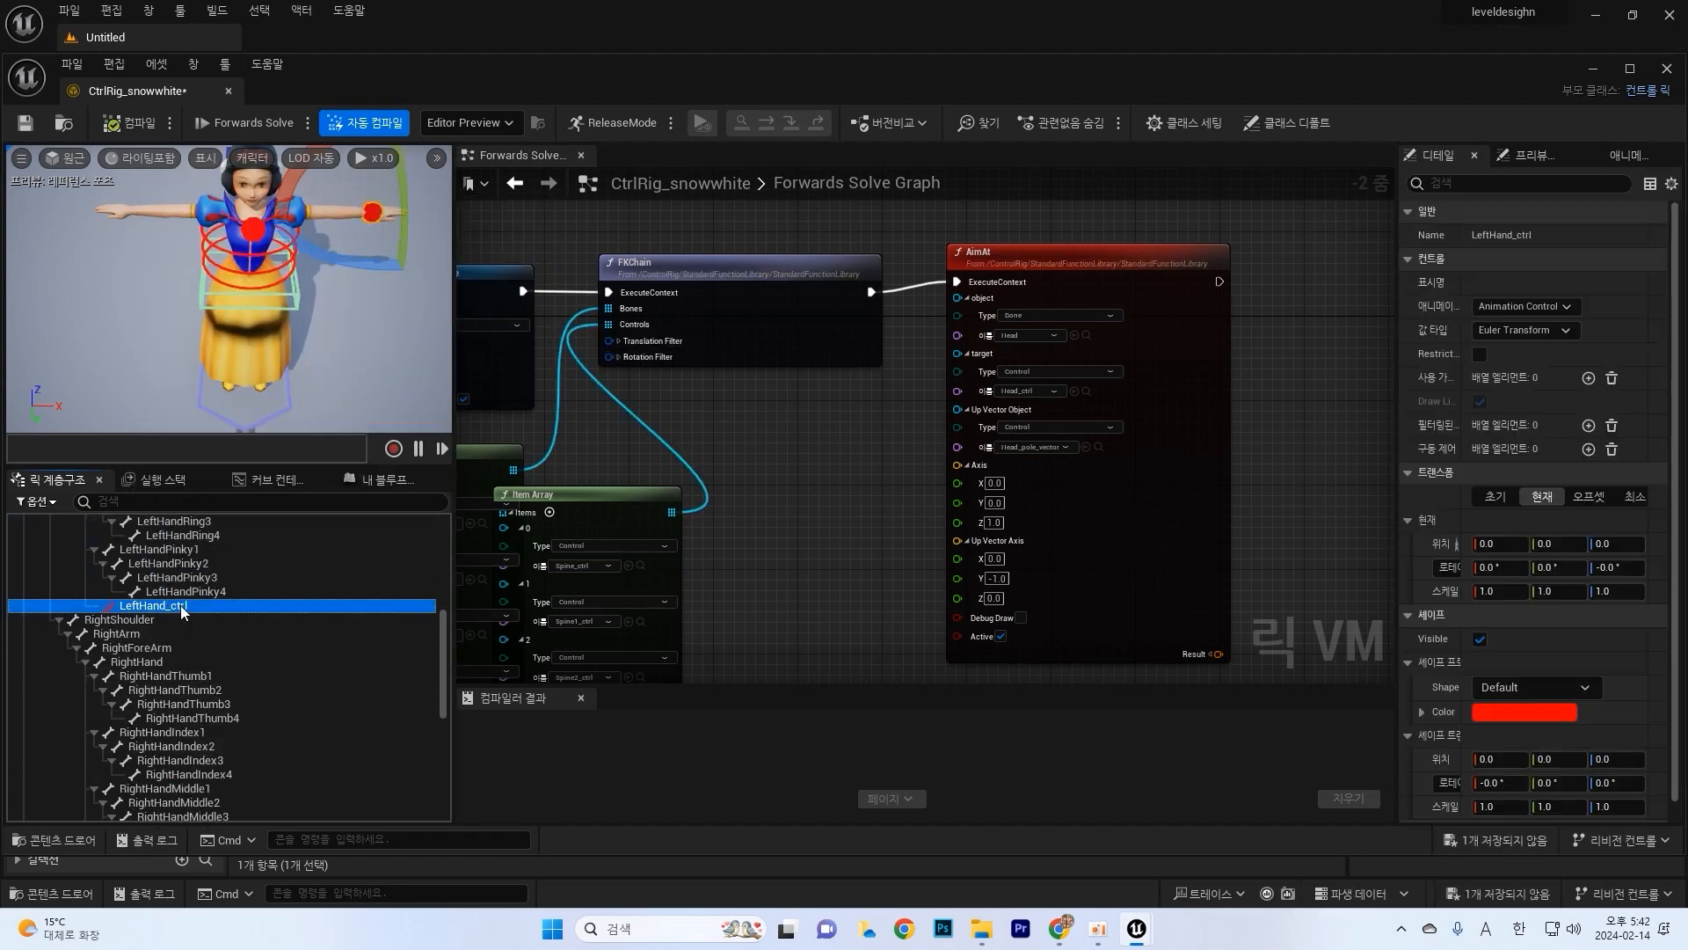
pyautogui.click(1557, 686)
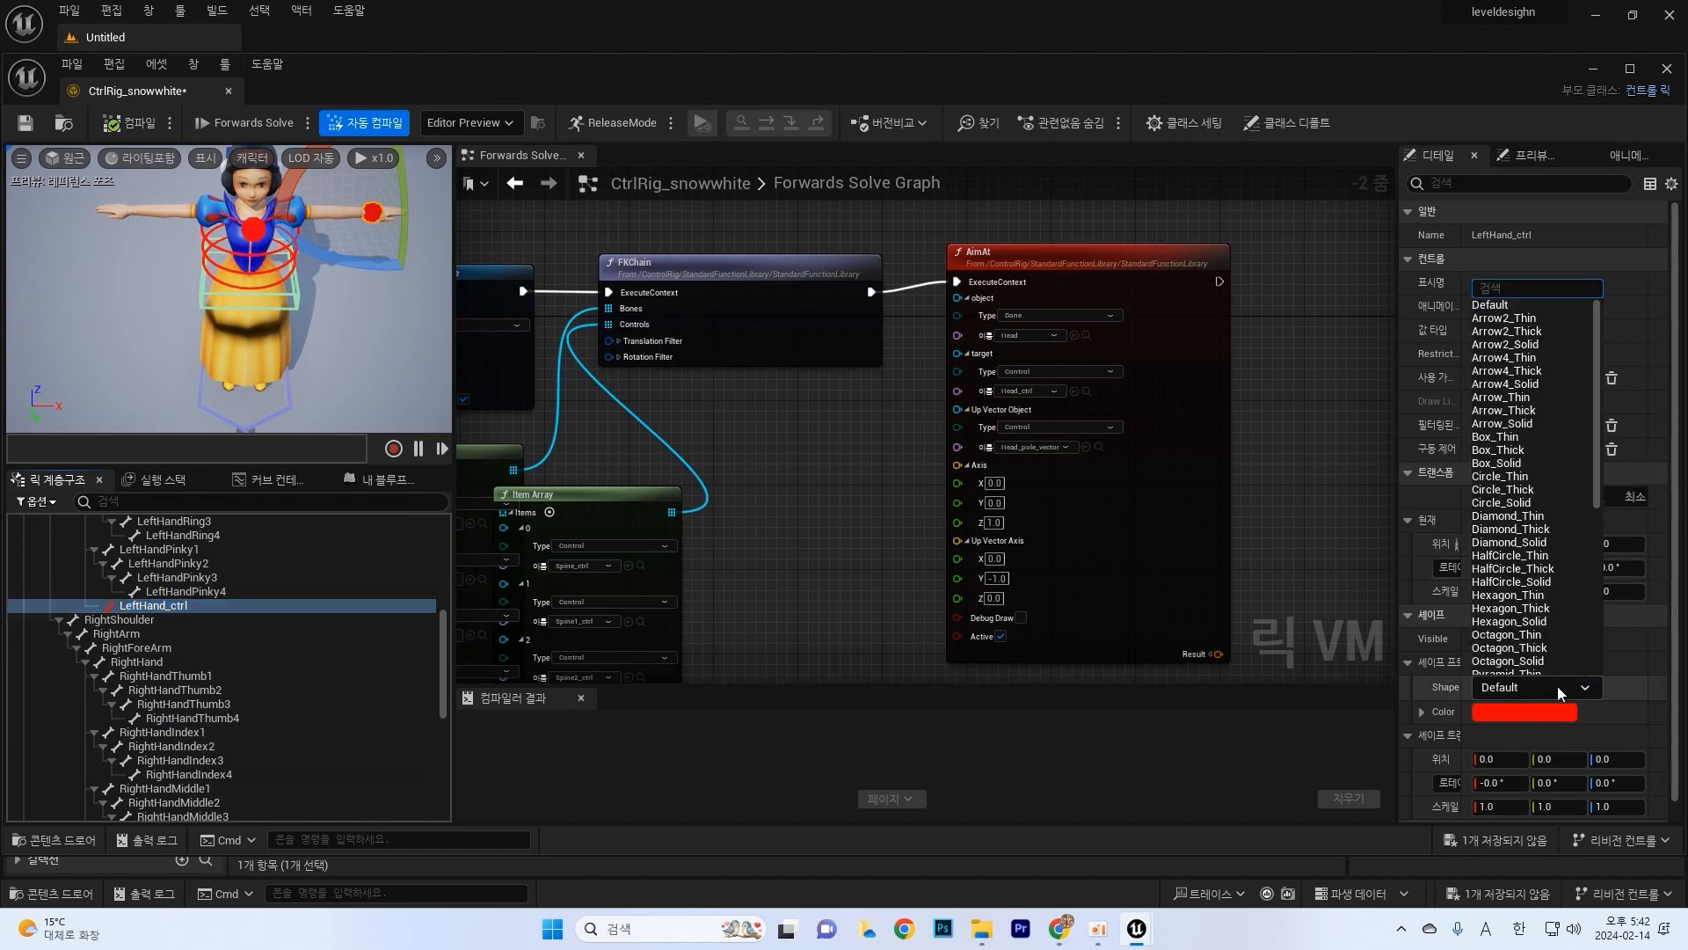
pyautogui.click(1525, 489)
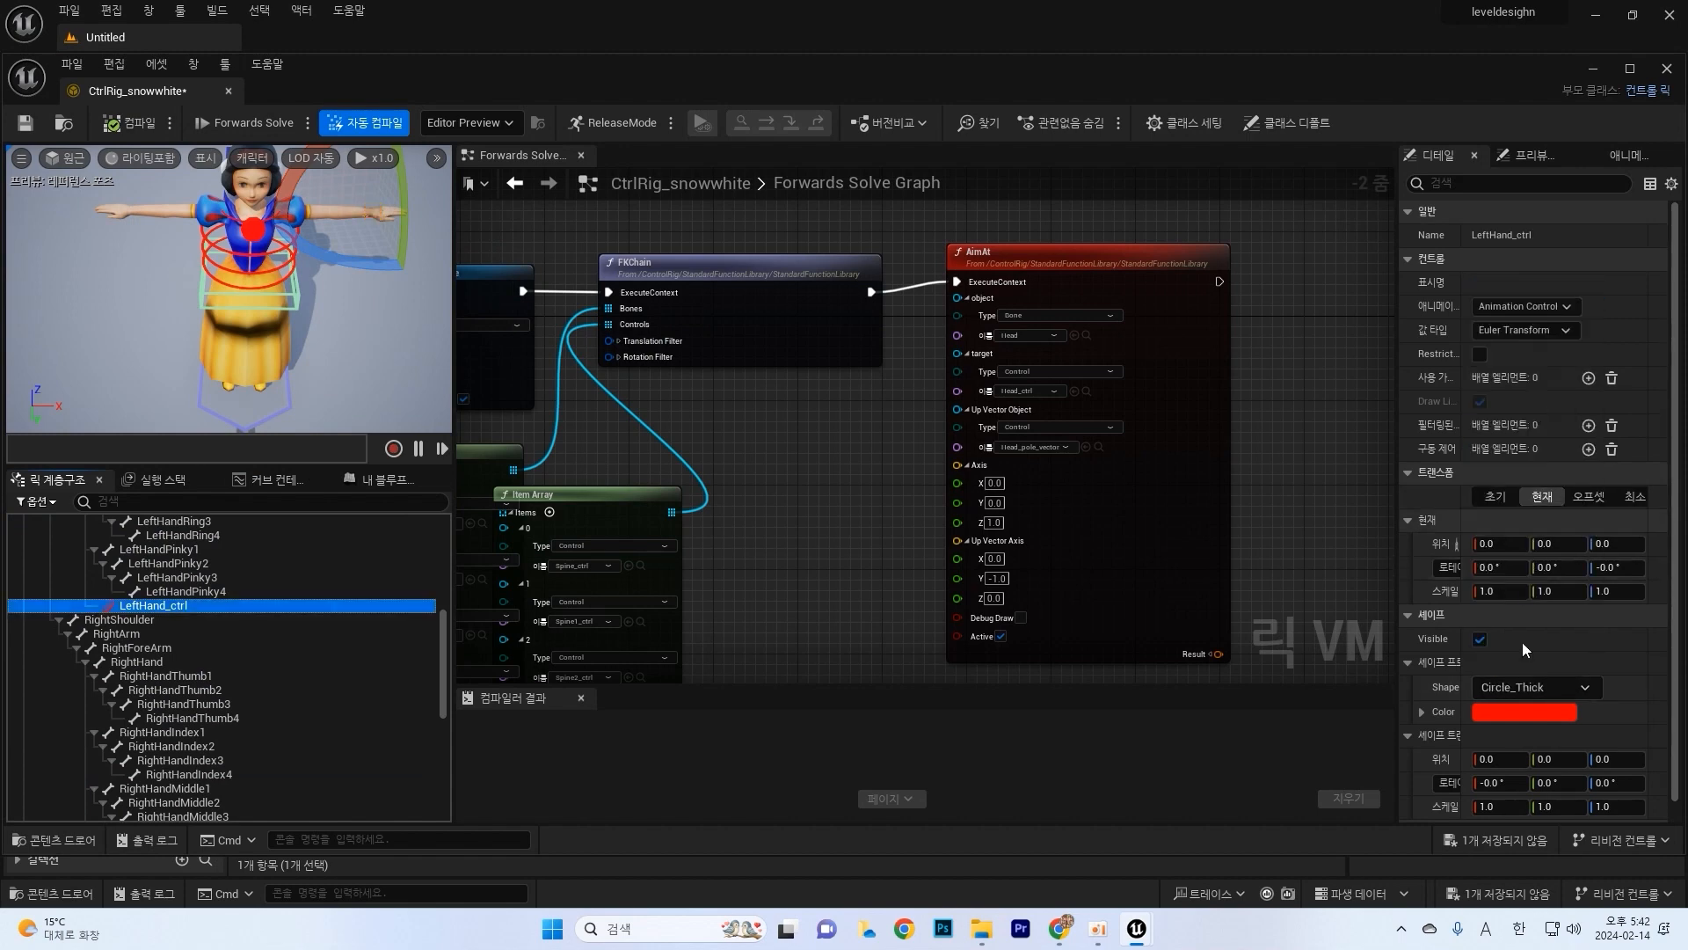
pyautogui.click(1496, 807)
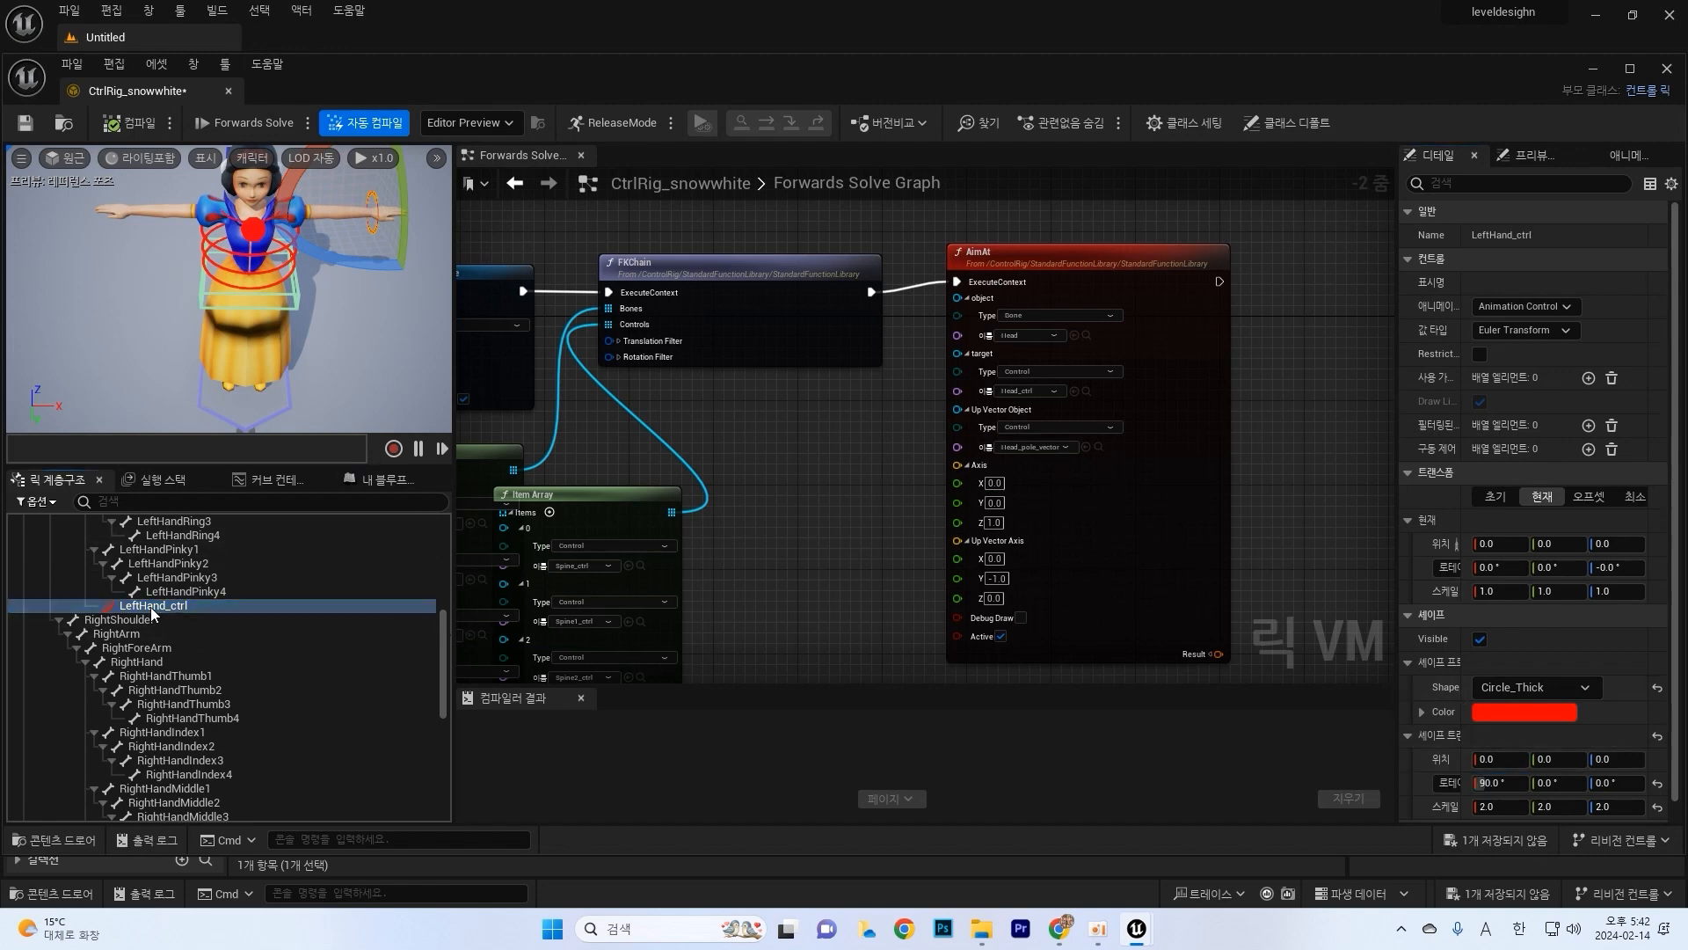
# Step: Unparent LeftHand_ctrl from the bone hierarchy and select it among the root-level controls
pyautogui.rightClick(152, 605)
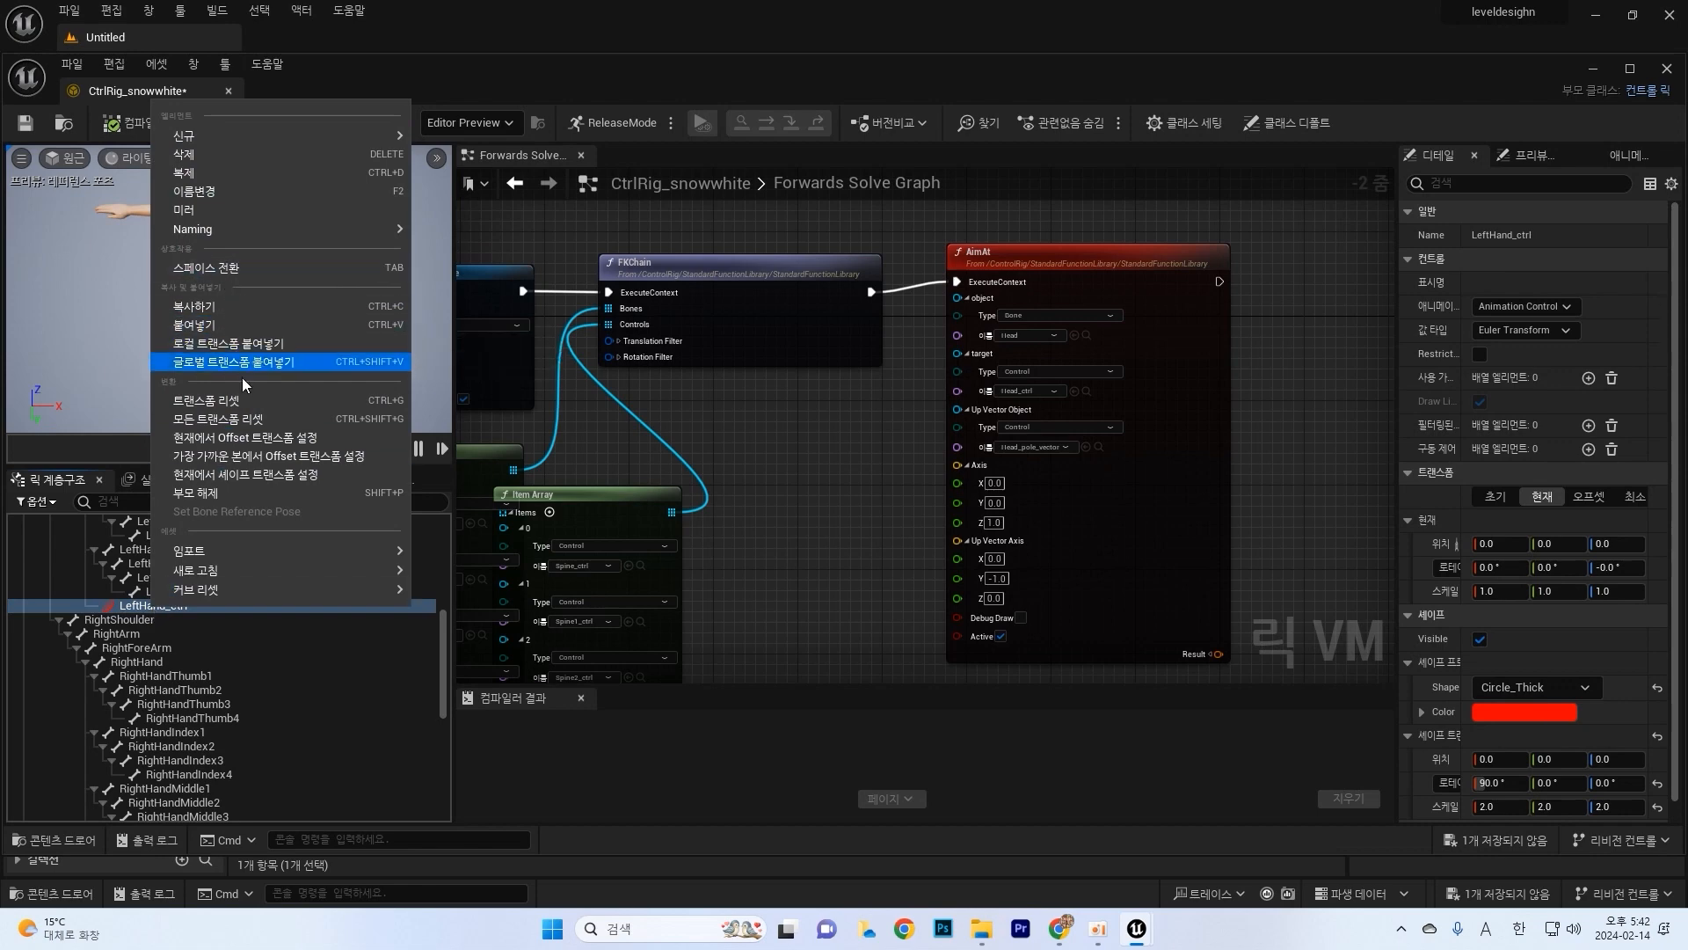
pyautogui.click(250, 482)
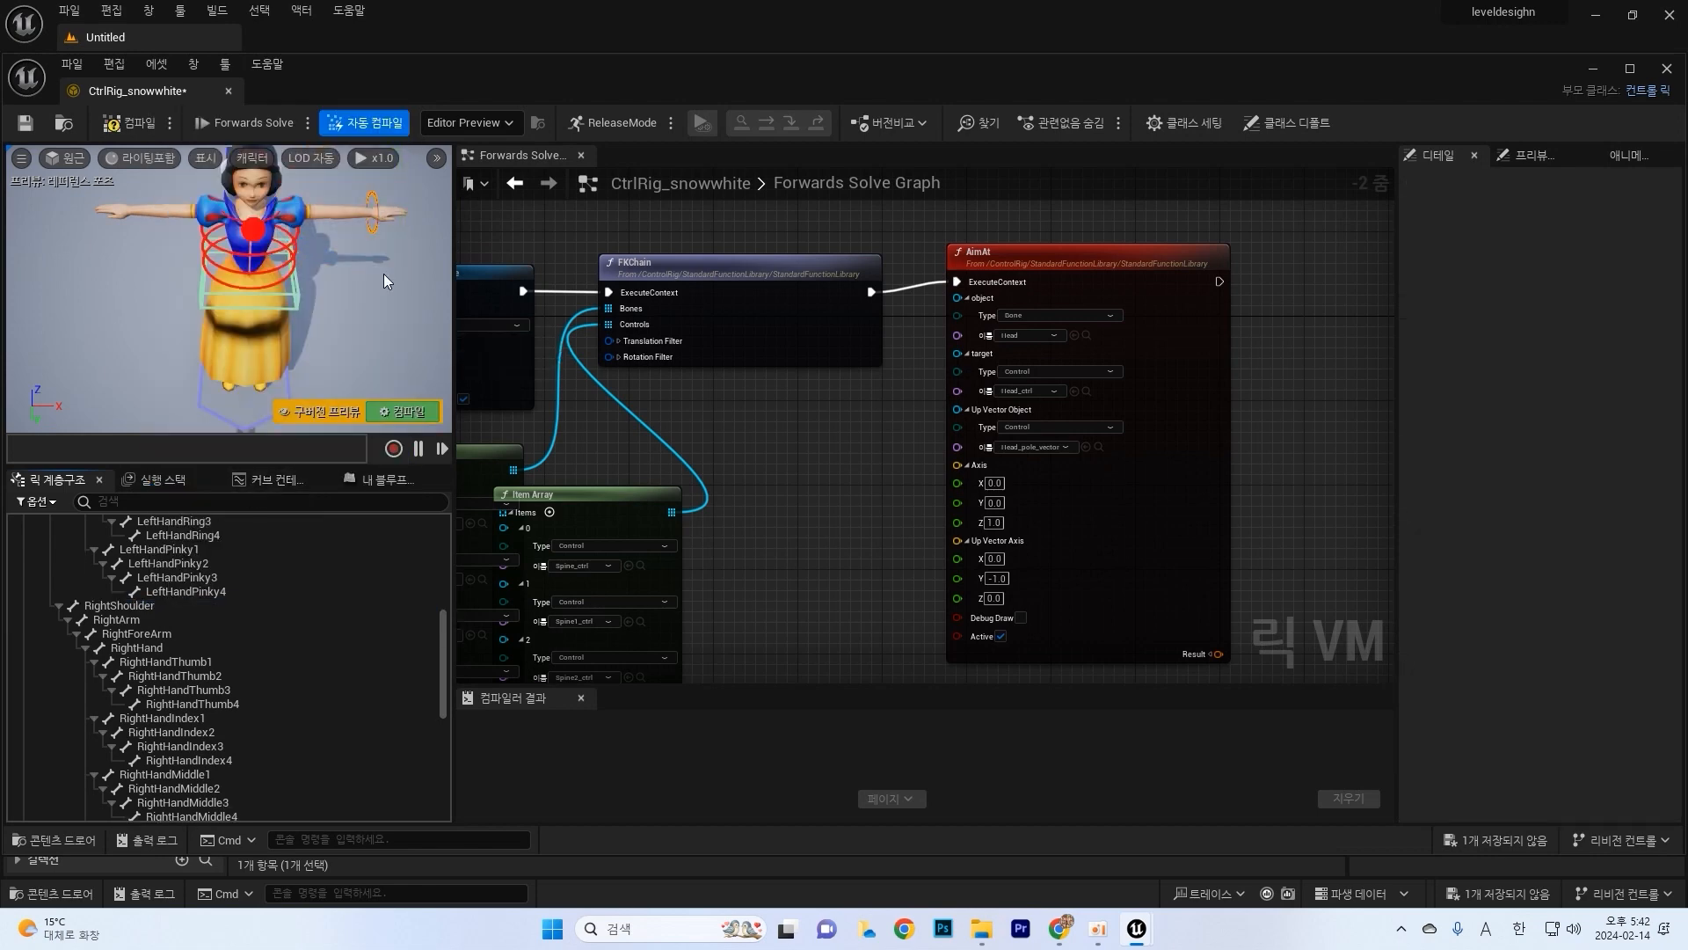
pyautogui.scroll(-10, 139, 778)
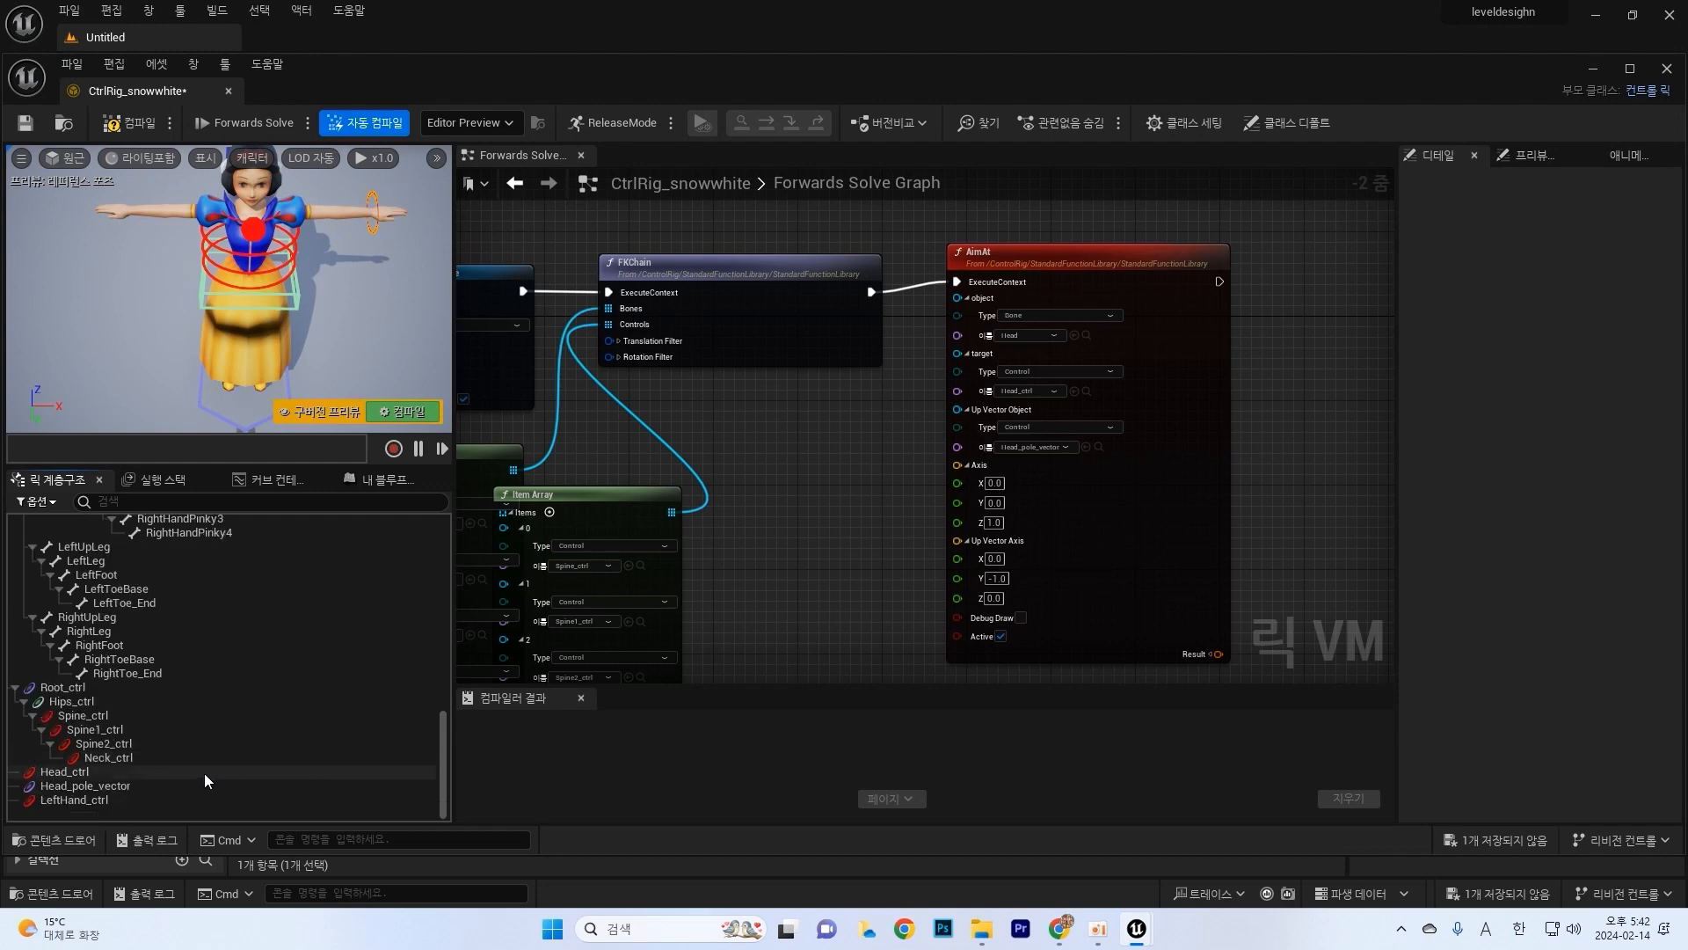
pyautogui.click(77, 800)
# Step: Create a new control on the LeftForeArm bone
pyautogui.scroll(9, 151, 736)
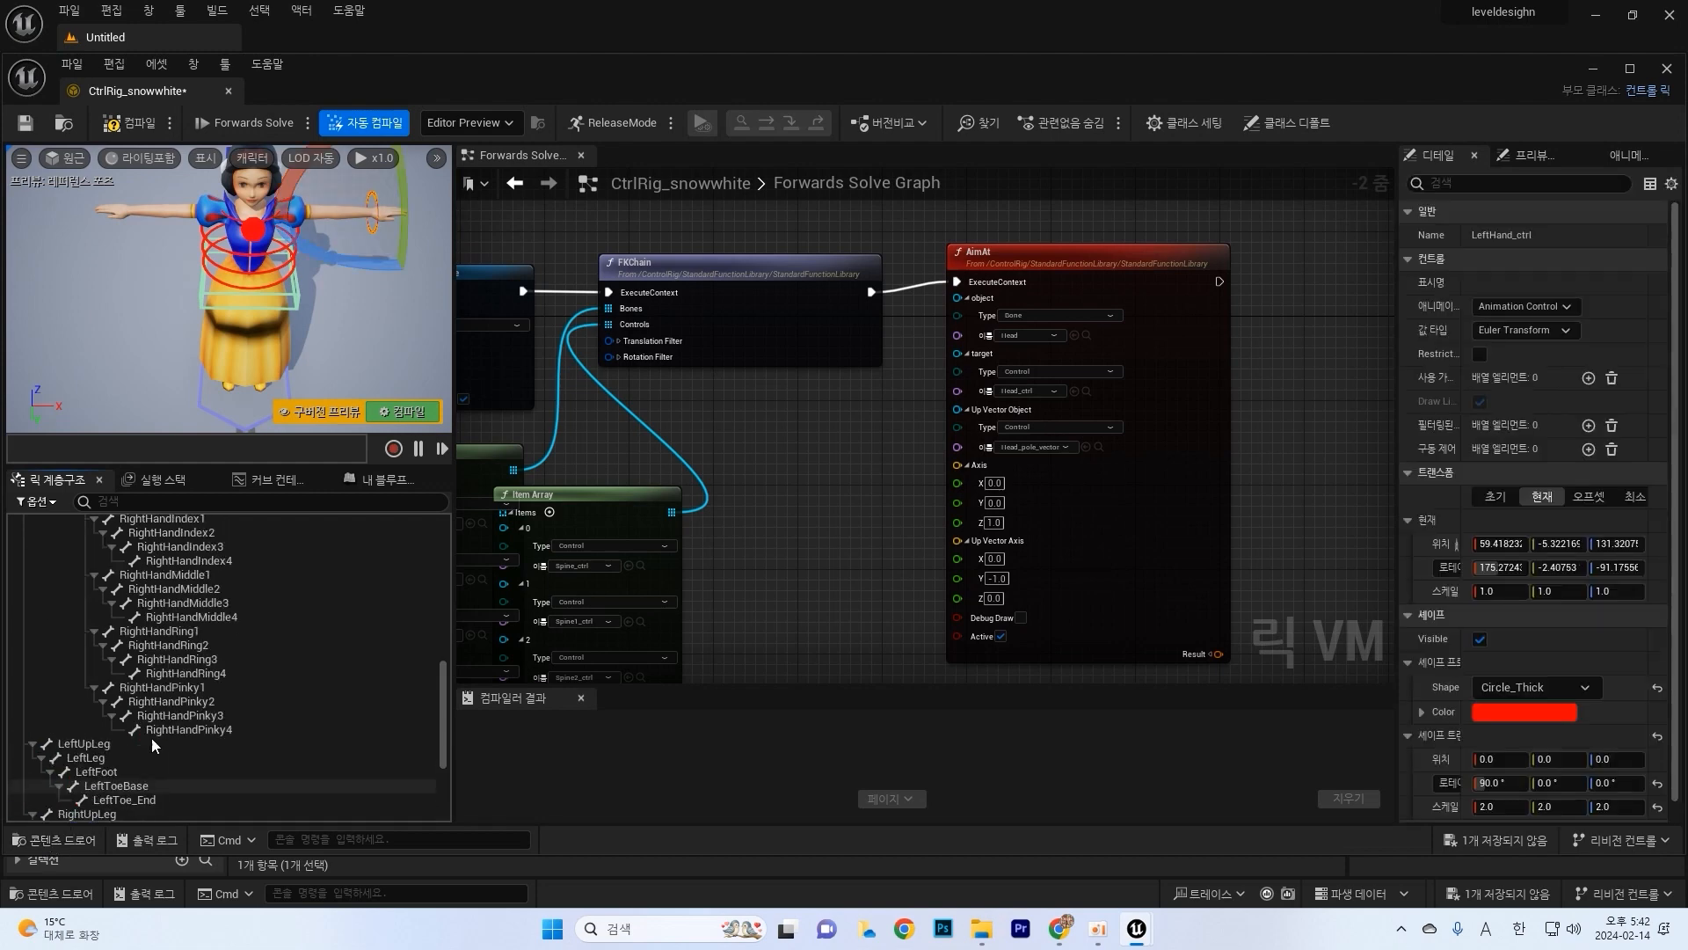
pyautogui.scroll(9, 160, 653)
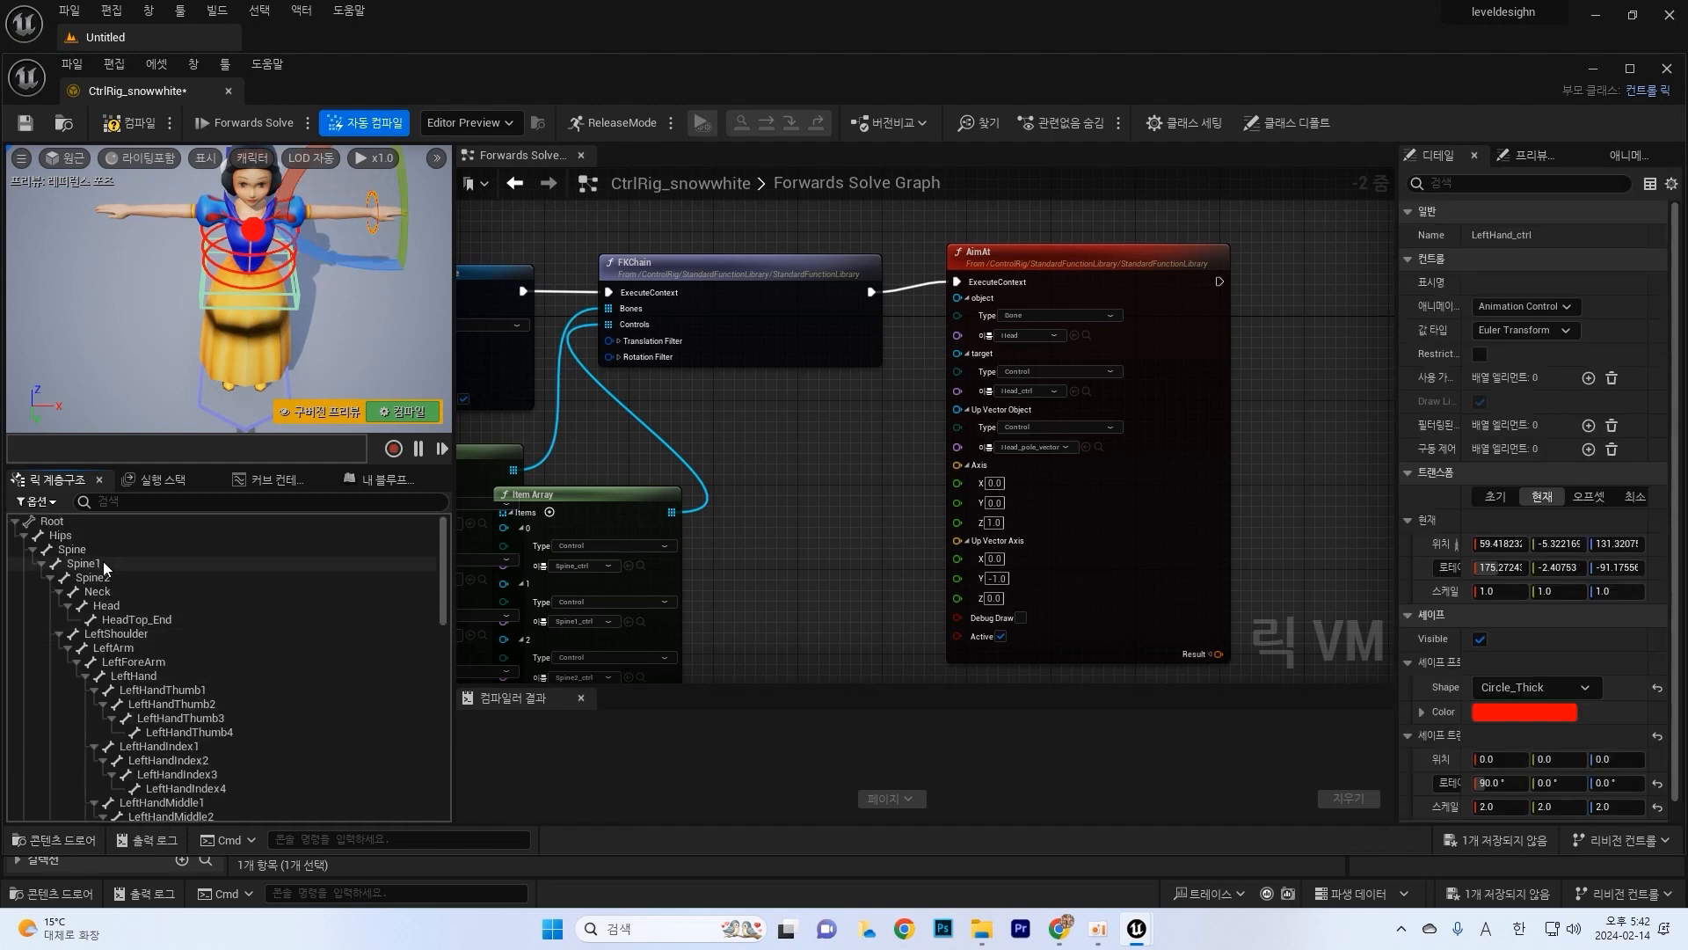
pyautogui.click(154, 665)
pyautogui.click(124, 649)
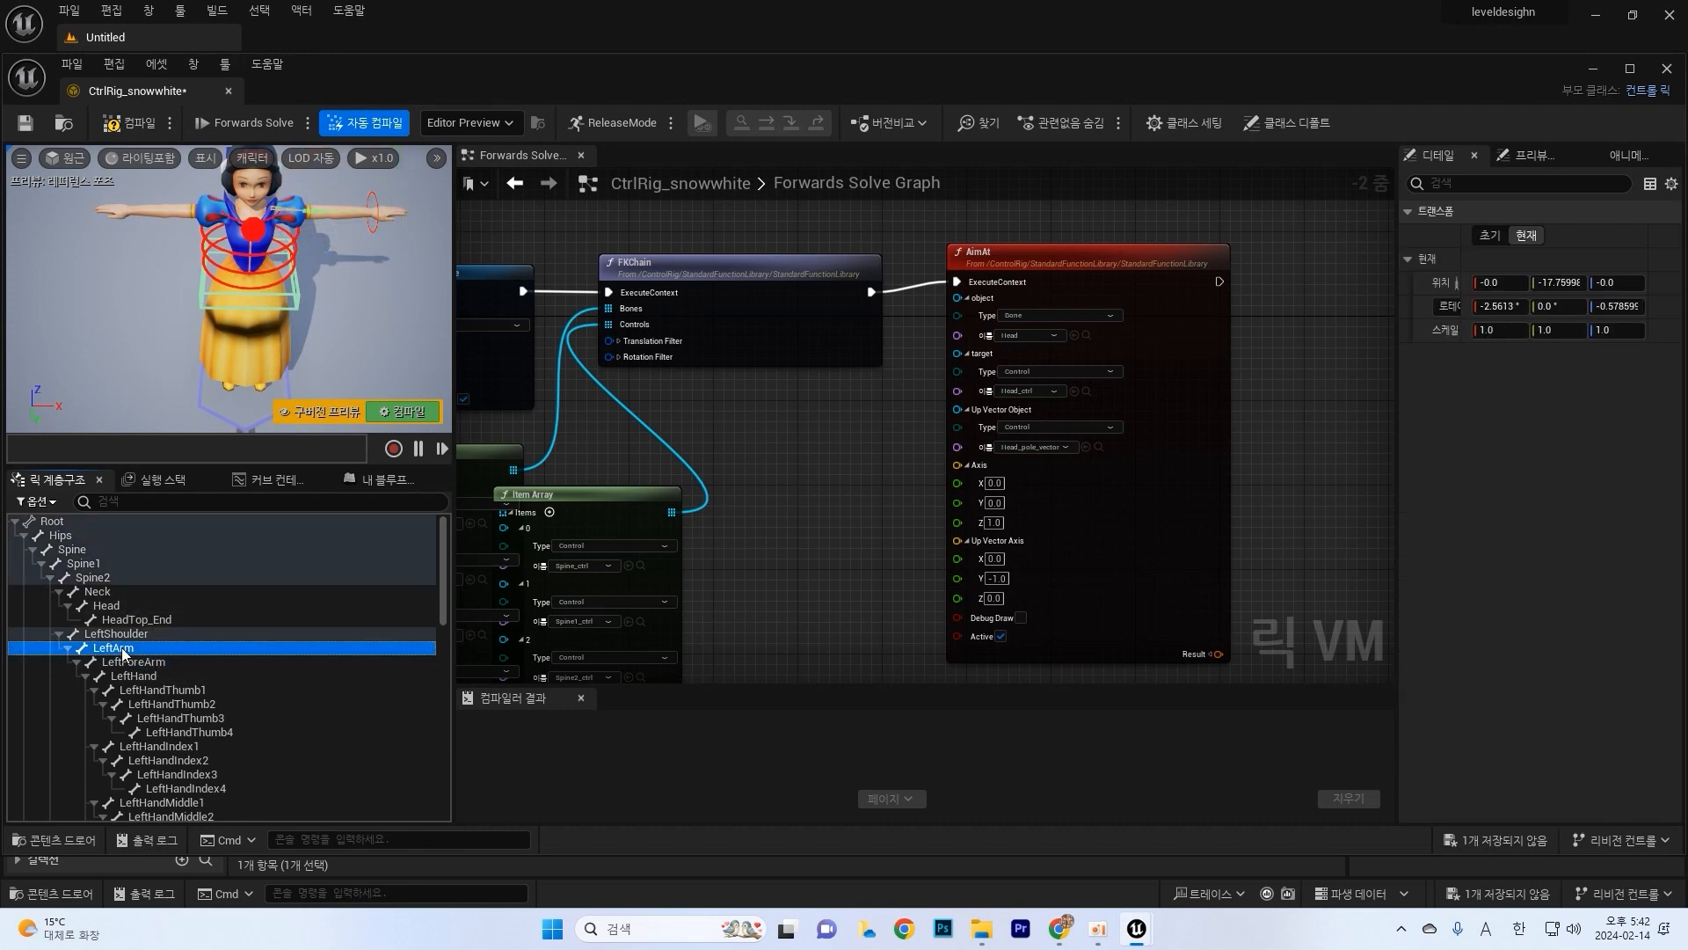
pyautogui.click(141, 666)
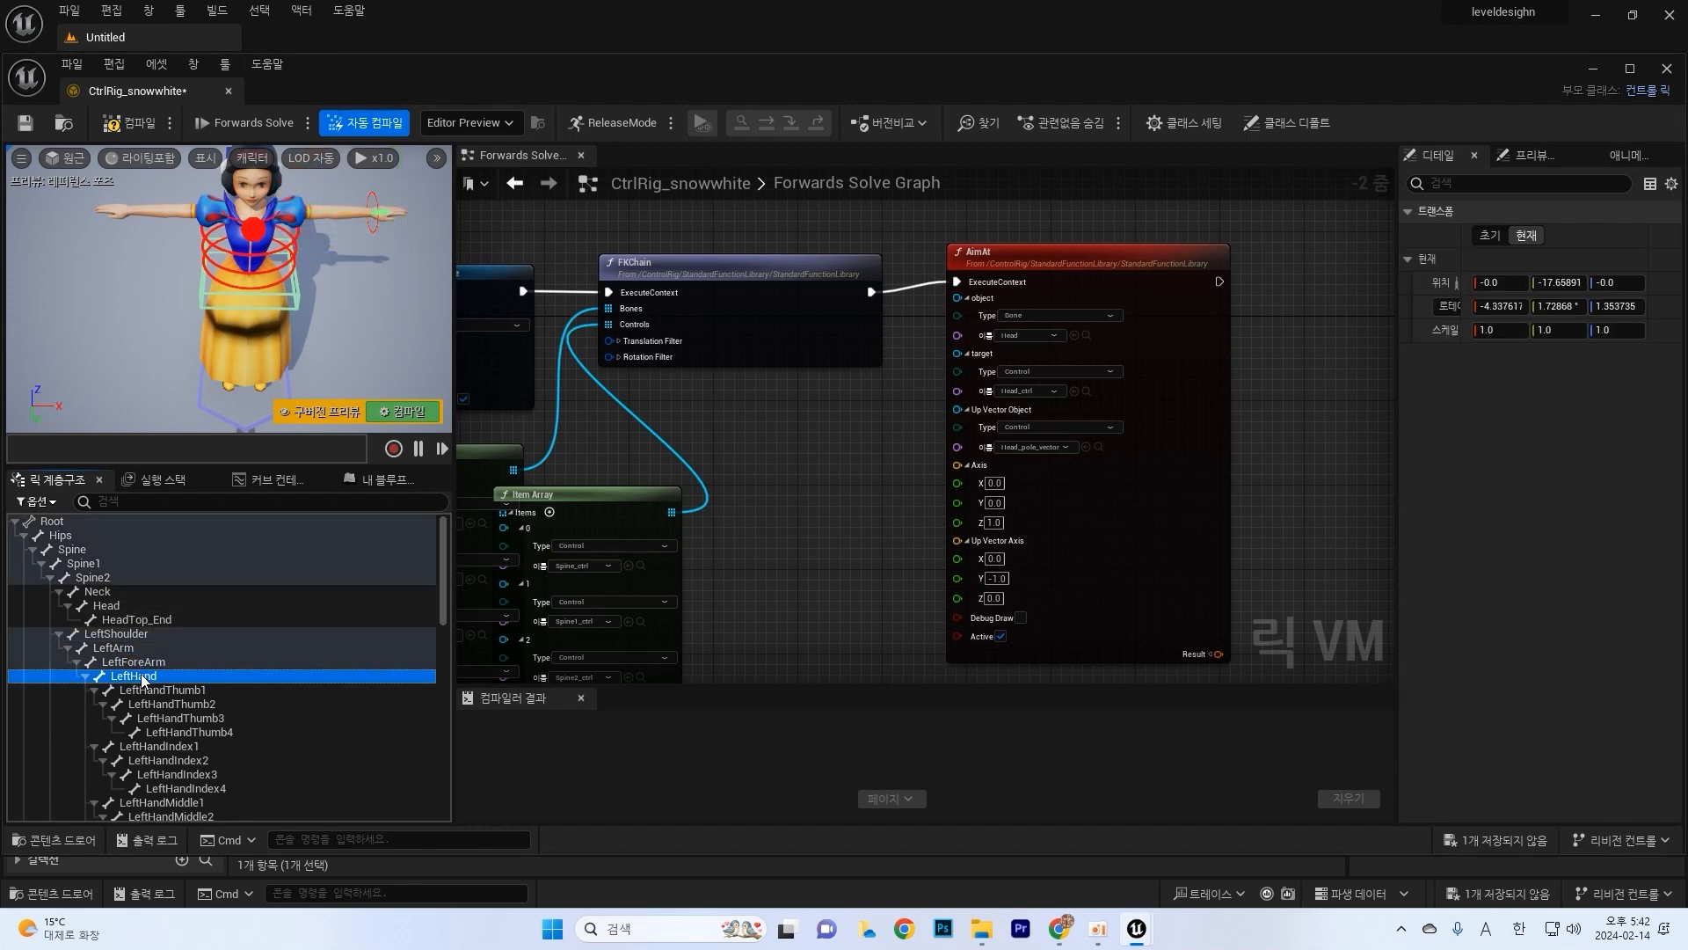
pyautogui.rightClick(128, 667)
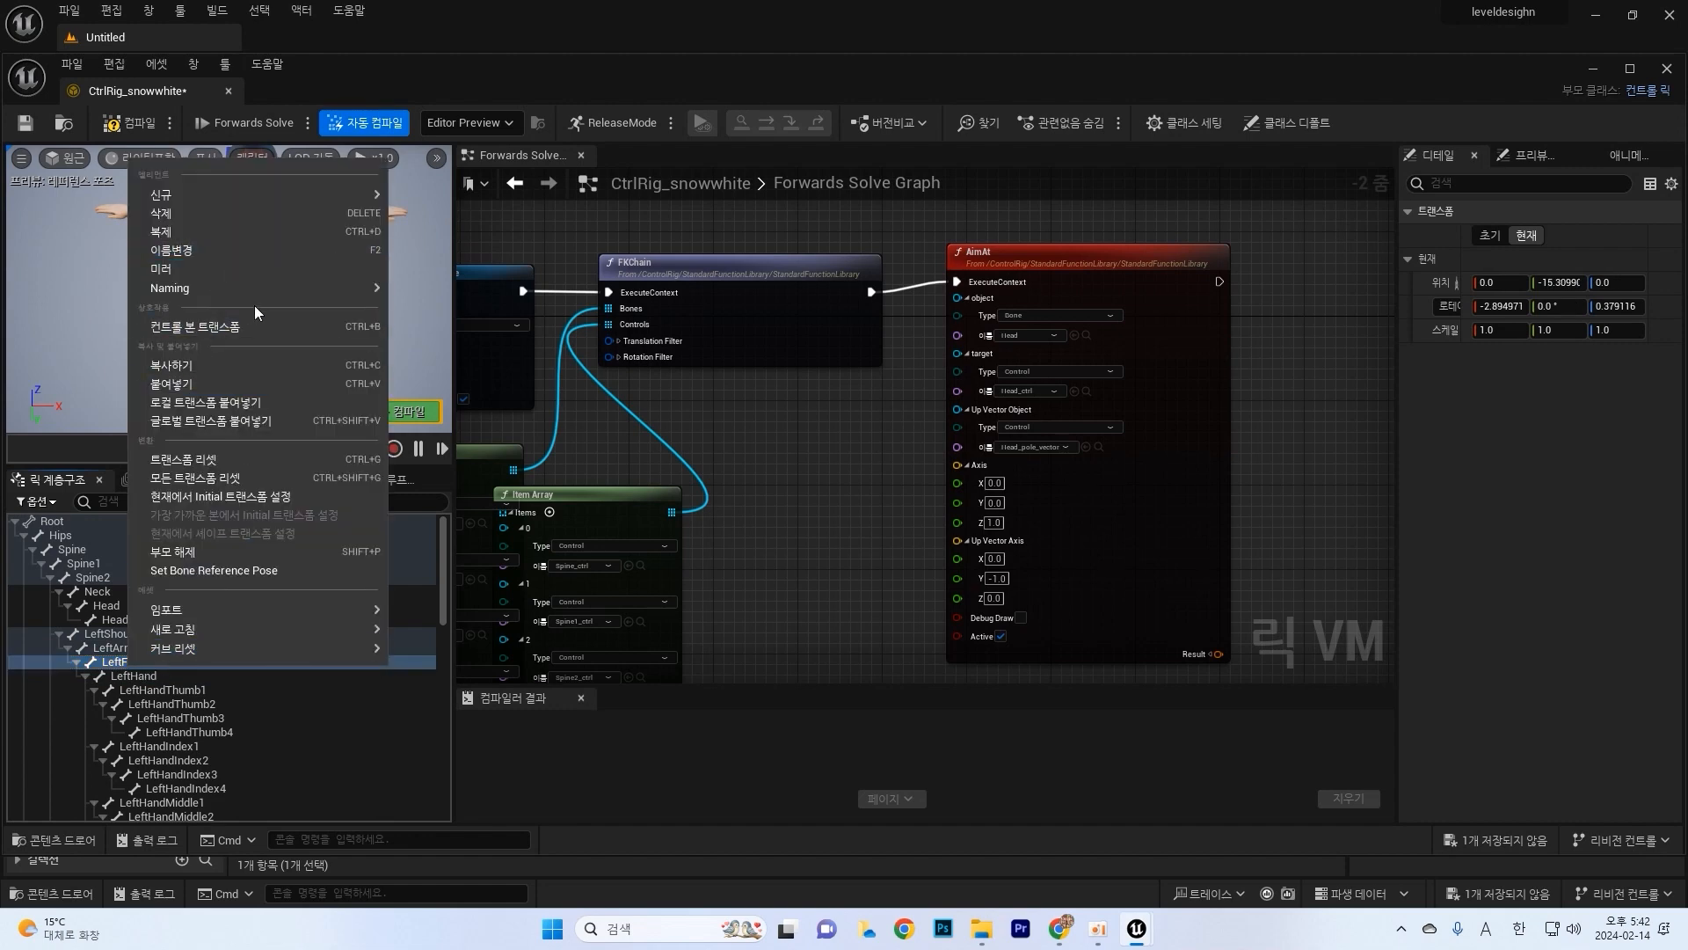
pyautogui.moveTo(198, 191)
pyautogui.click(482, 223)
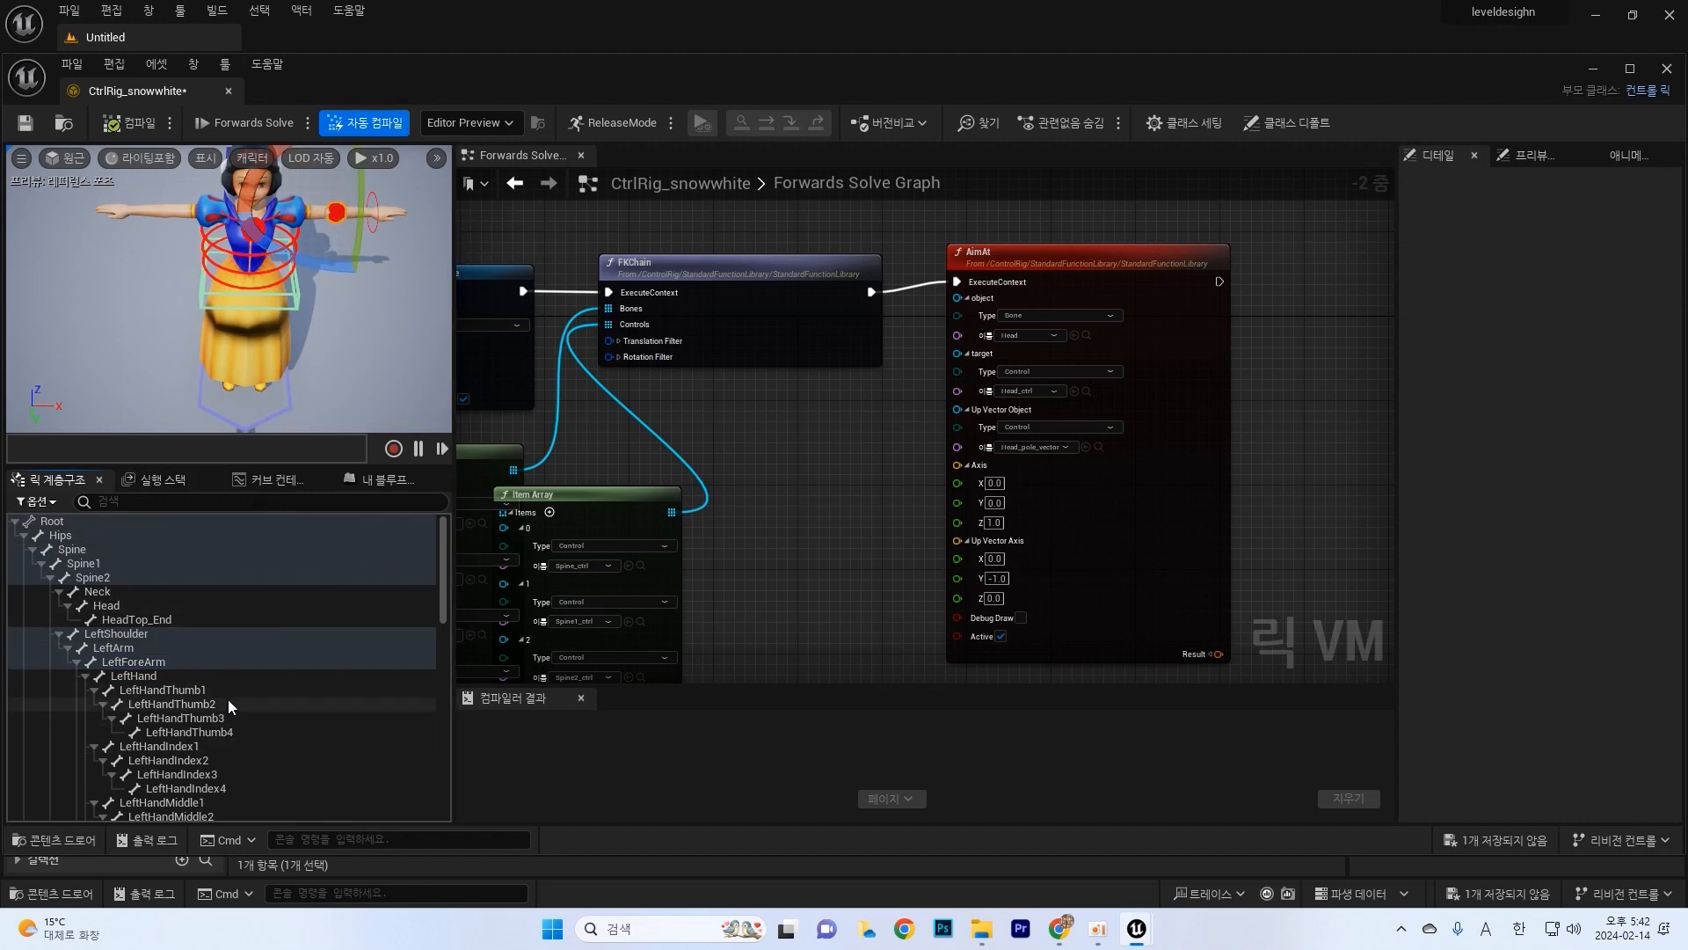
# Step: Move LeftForeArm_ctrl about 22.67 units along X, behind the elbow, and set its offset transform from the current position
pyautogui.scroll(-5, 234, 699)
pyautogui.click(155, 687)
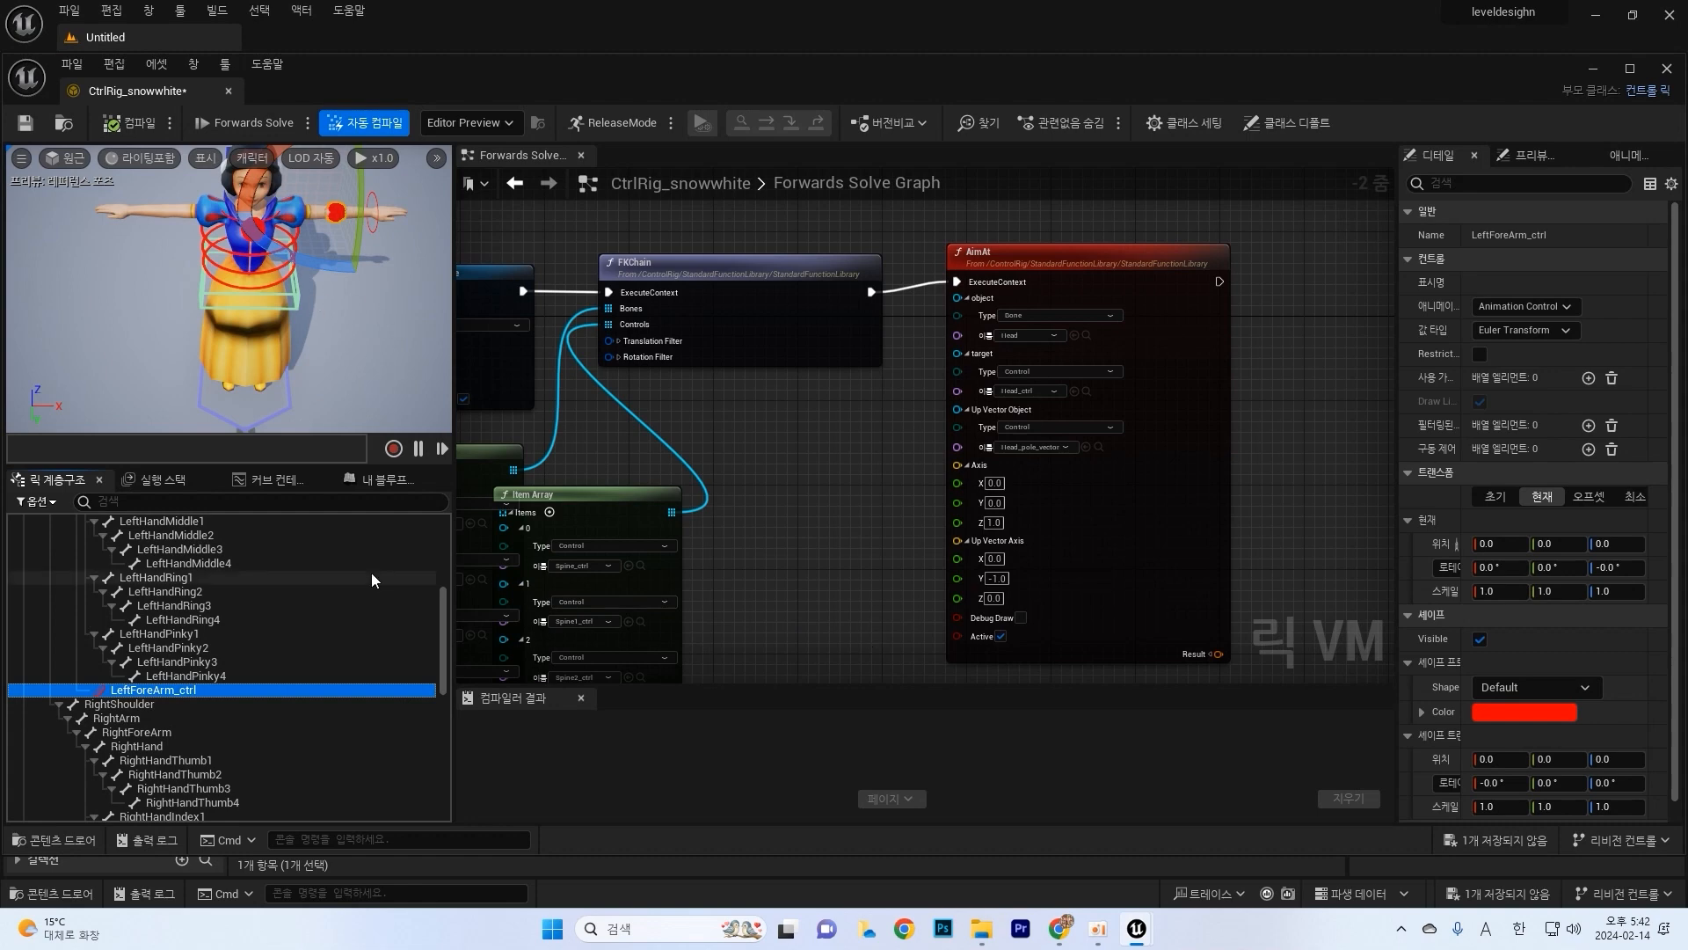
pyautogui.moveTo(314, 318); pyautogui.dragTo(181, 287, button='right')
pyautogui.press('w')
pyautogui.moveTo(376, 270); pyautogui.dragTo(428, 256)
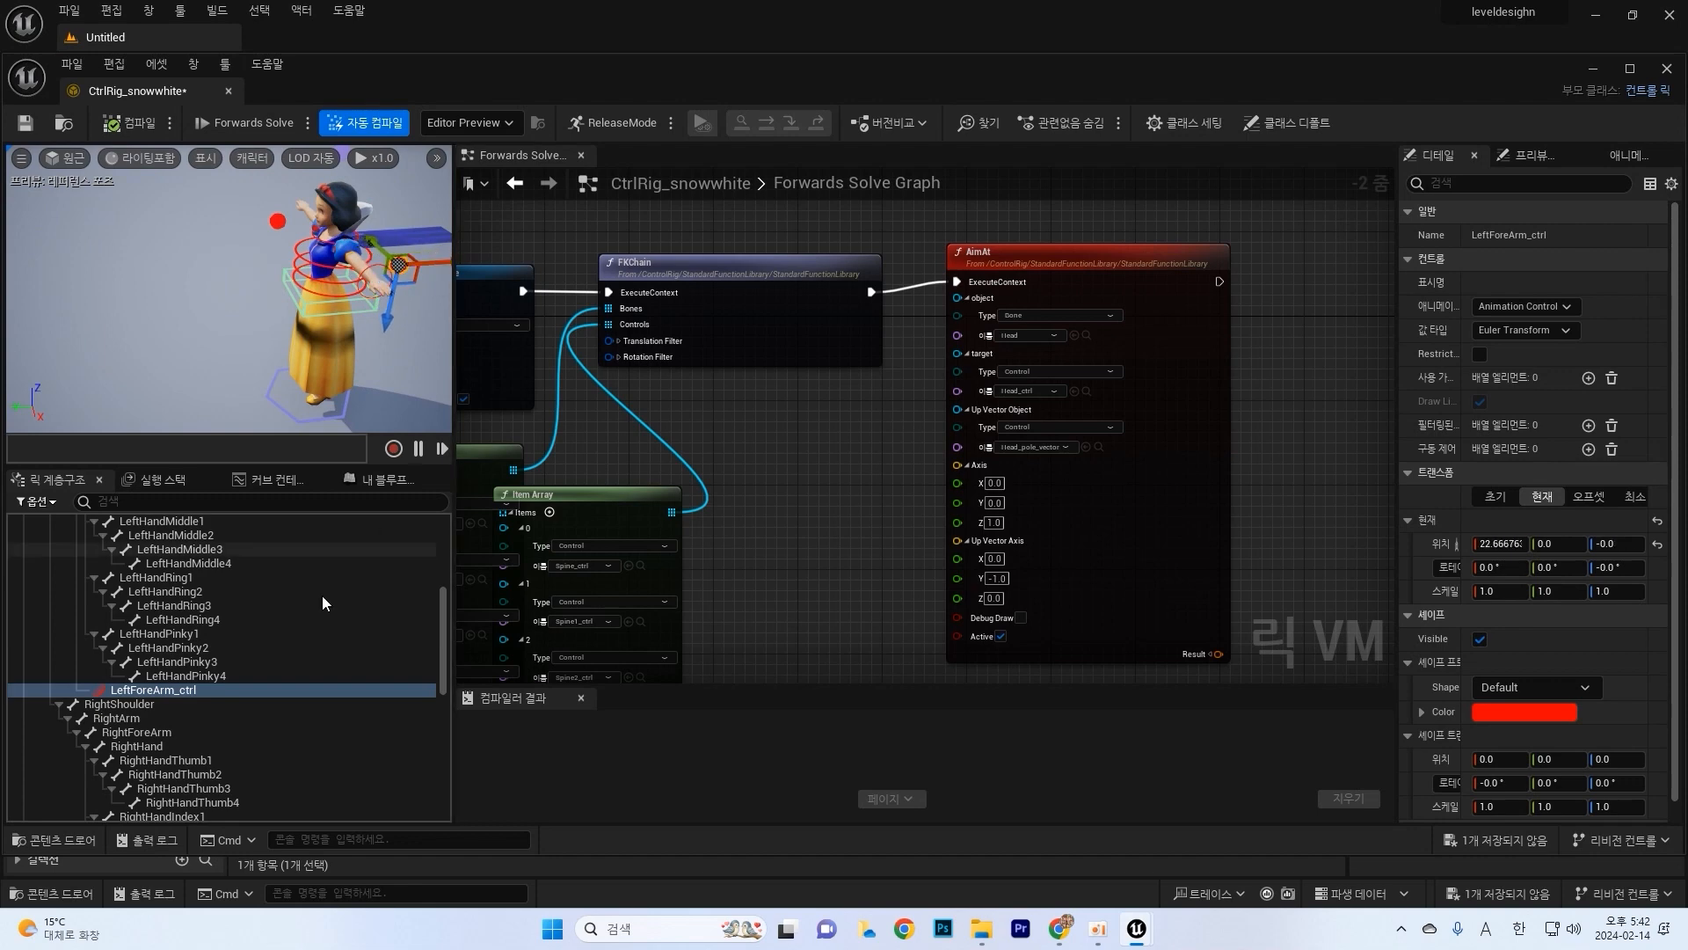
pyautogui.rightClick(197, 689)
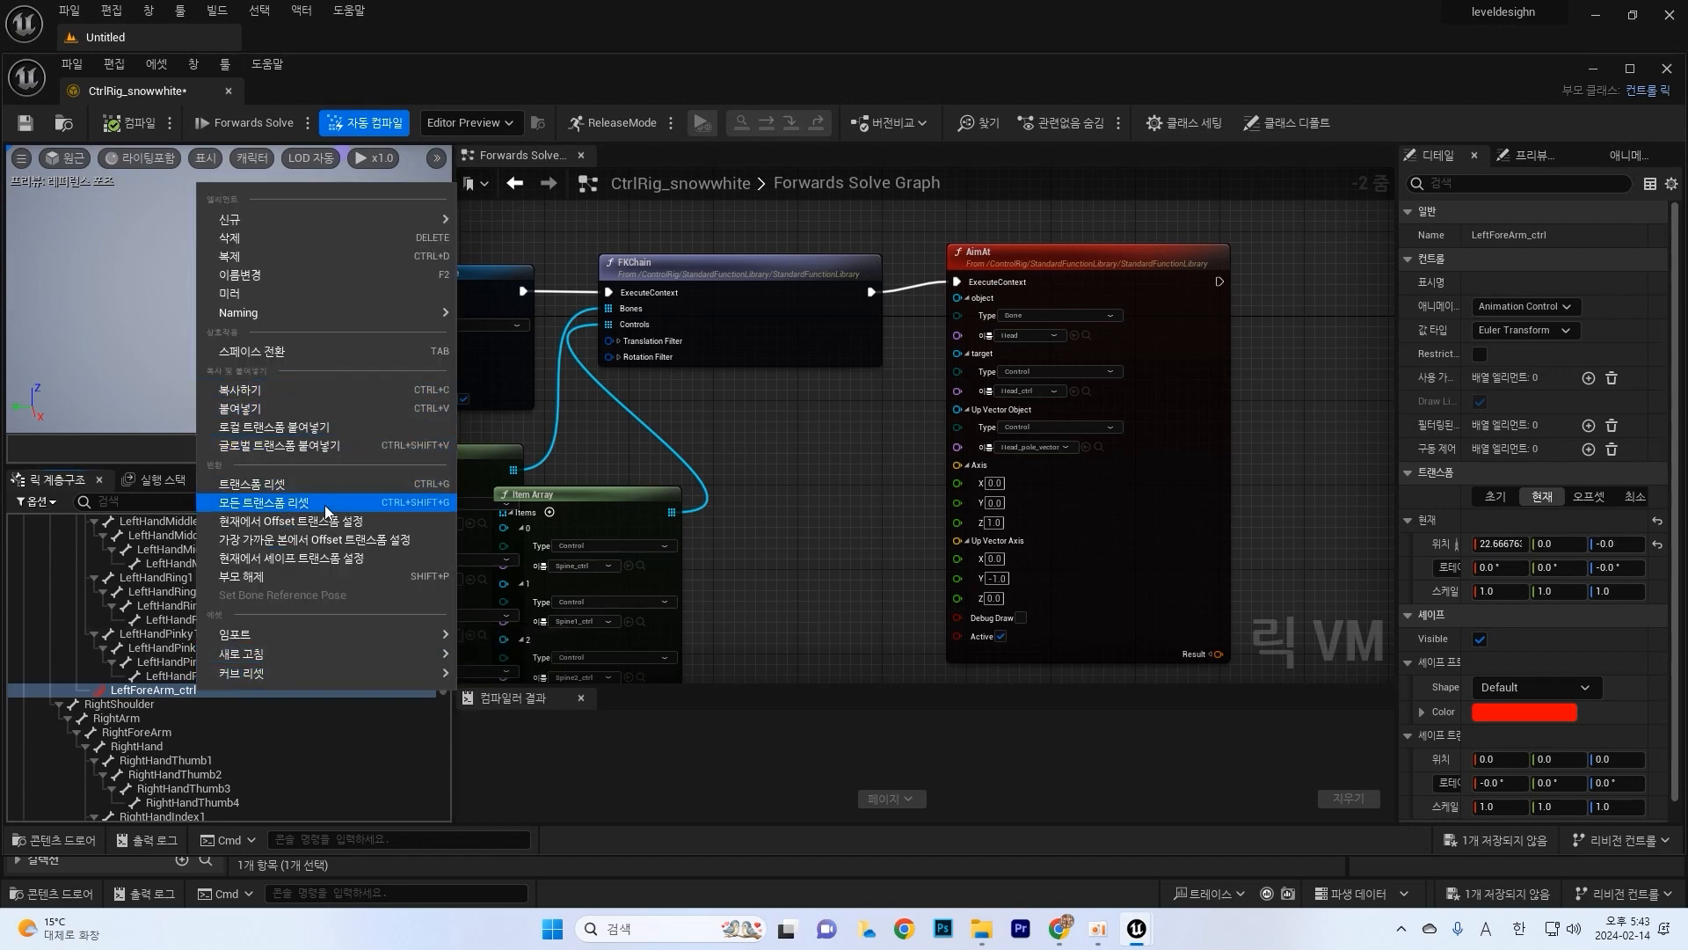
pyautogui.click(348, 520)
# Step: Unparent LeftForeArm_ctrl from the bones and make it a child of LeftHand_ctrl
pyautogui.rightClick(191, 690)
pyautogui.click(274, 577)
pyautogui.scroll(-6, 234, 681)
pyautogui.scroll(-8, 233, 703)
pyautogui.click(84, 799)
pyautogui.moveTo(84, 798); pyautogui.dragTo(91, 786)
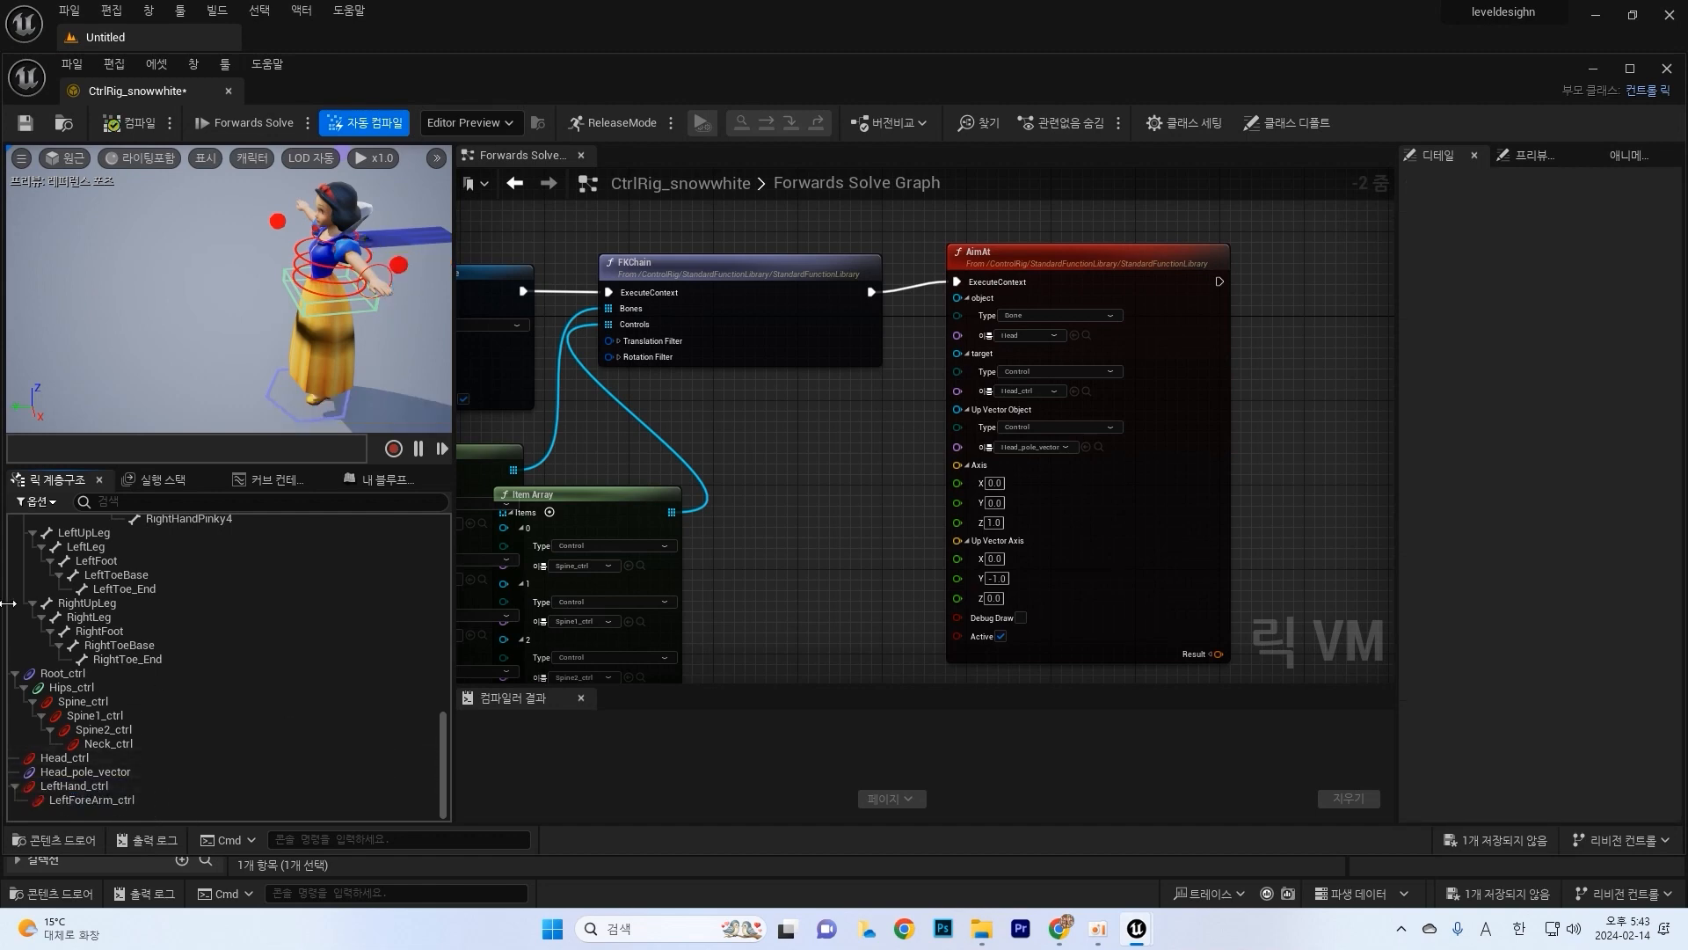
pyautogui.moveTo(229, 290)
pyautogui.mouseDown(button='right')
pyautogui.moveTo(334, 282)
pyautogui.moveTo(211, 285)
pyautogui.moveTo(252, 277)
pyautogui.mouseUp(button='right')
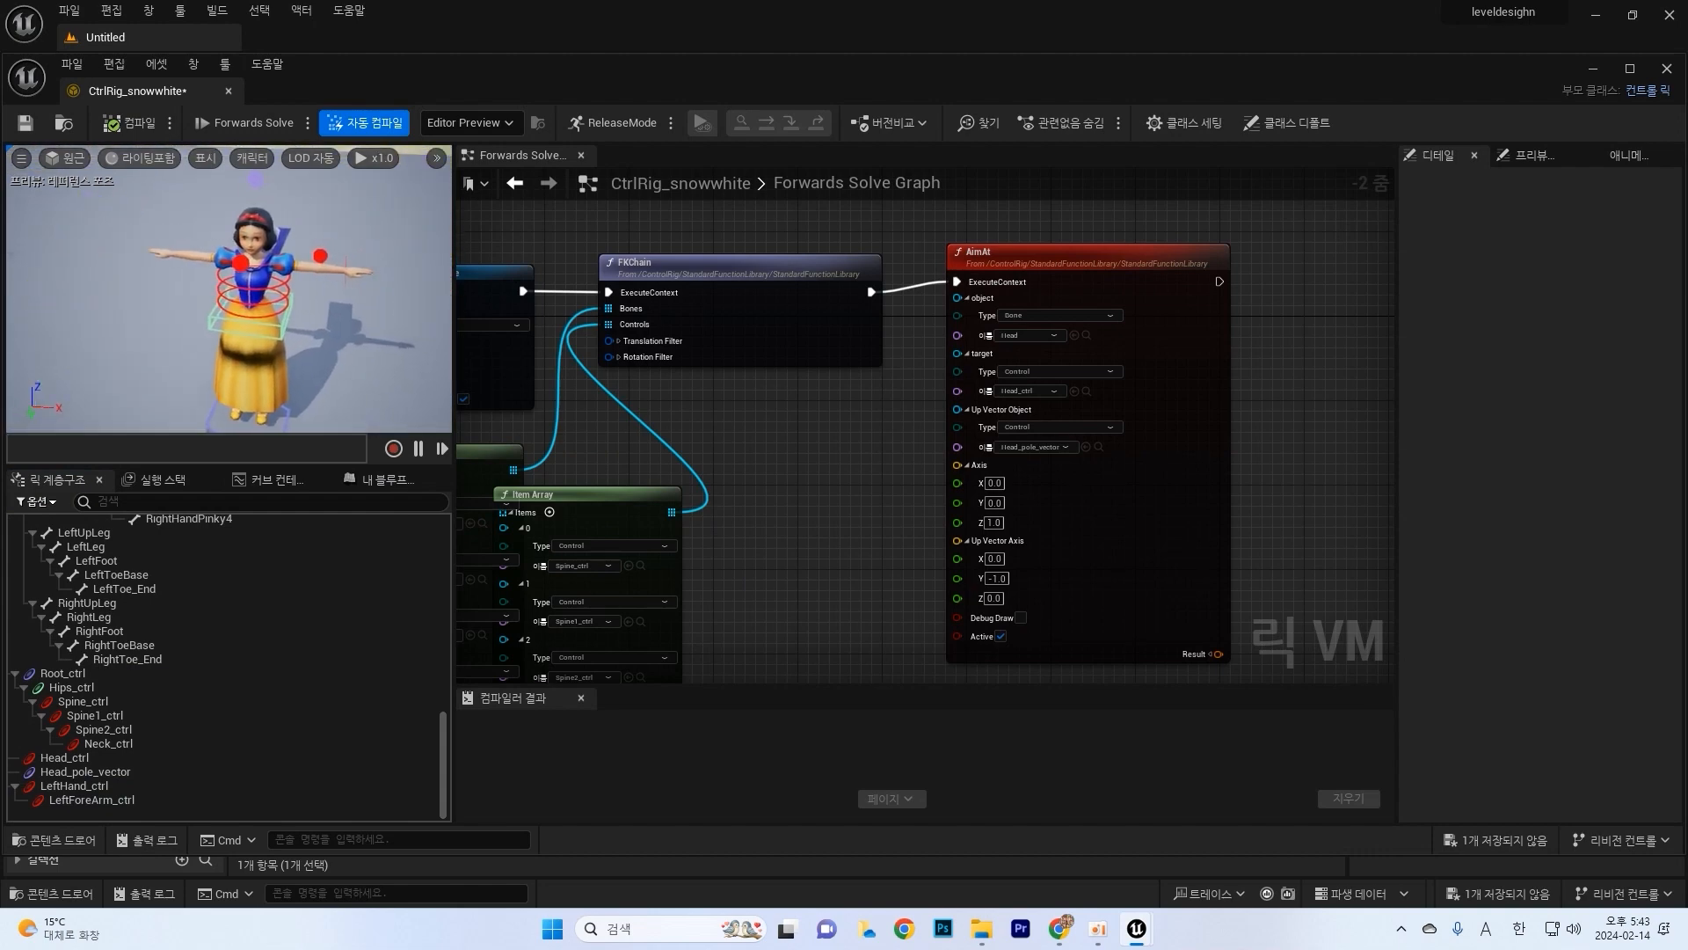
# Step: Add an IKTwoBone node to the Forwards Solve graph in the empty space beyond the AimAt node
pyautogui.moveTo(853, 461); pyautogui.dragTo(517, 436, button='right')
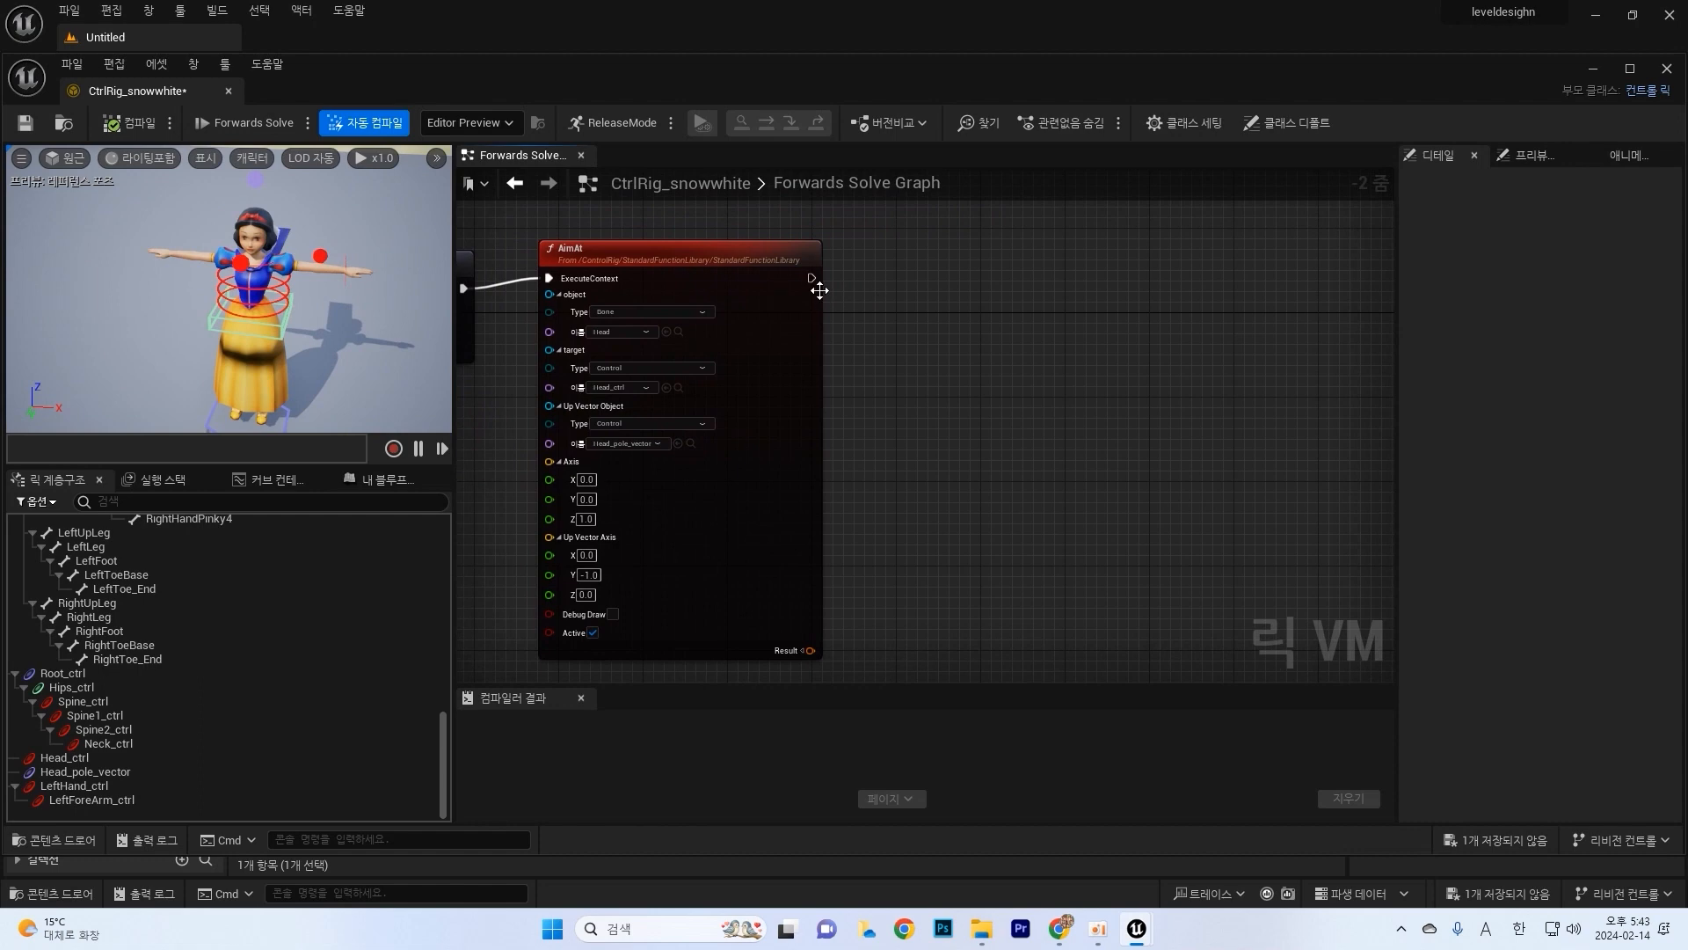
pyautogui.moveTo(810, 278); pyautogui.dragTo(949, 325)
pyautogui.click(895, 408)
pyautogui.rightClick(990, 350)
pyautogui.write('IKT')
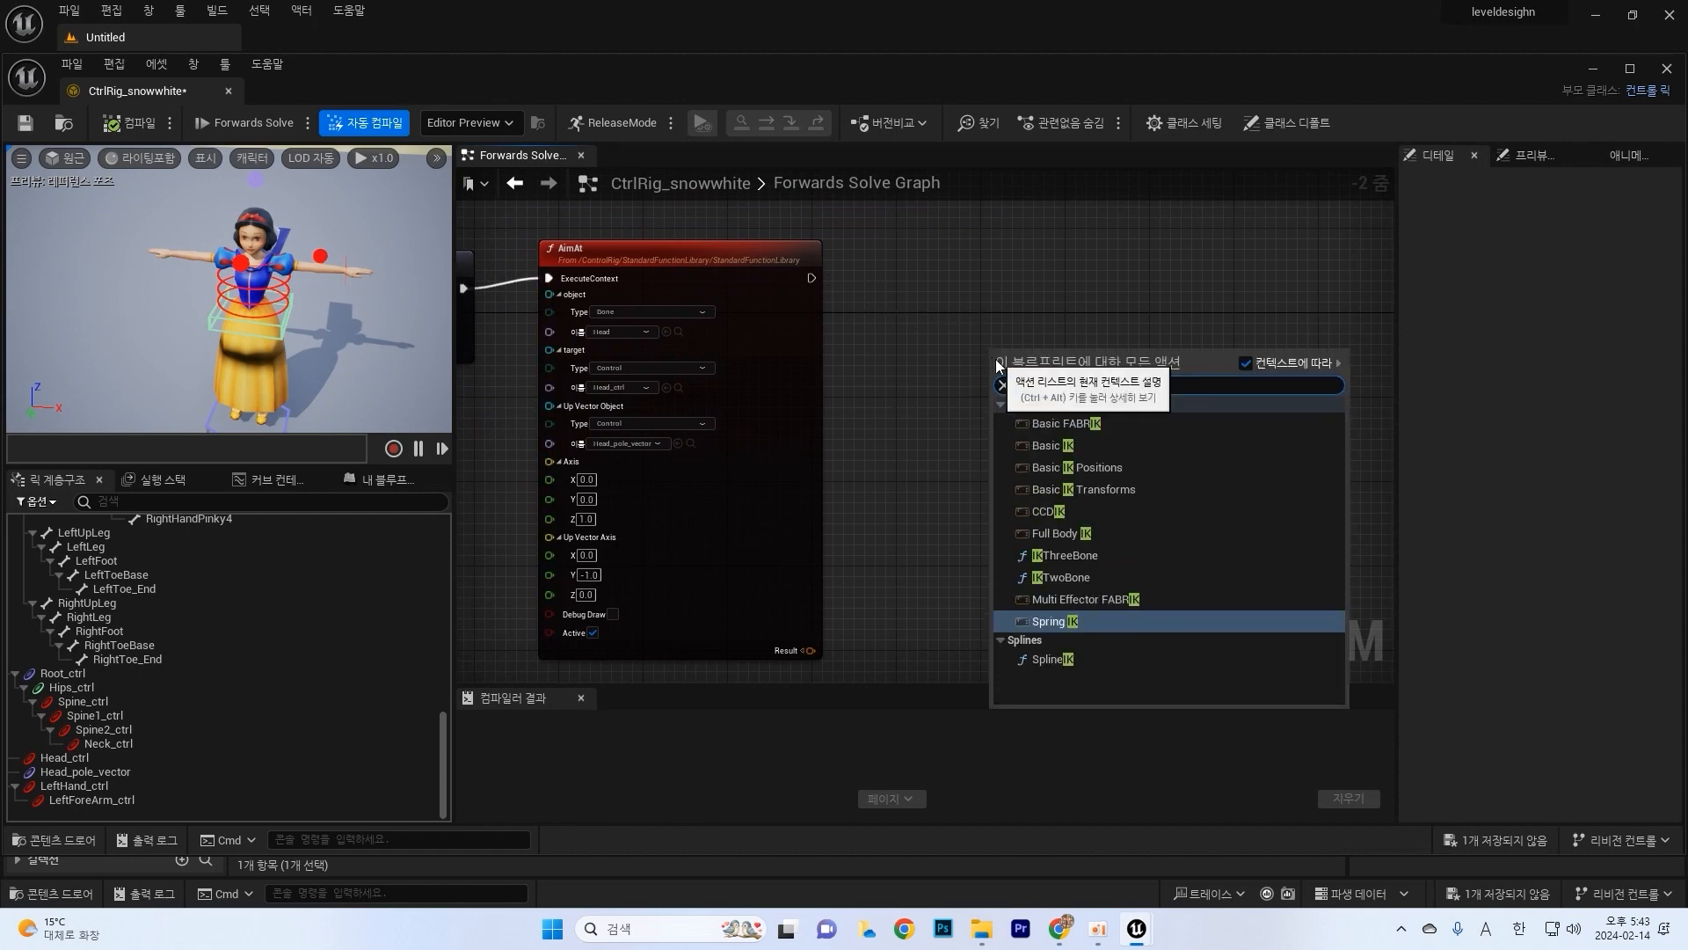
pyautogui.write('wo')
pyautogui.click(1087, 423)
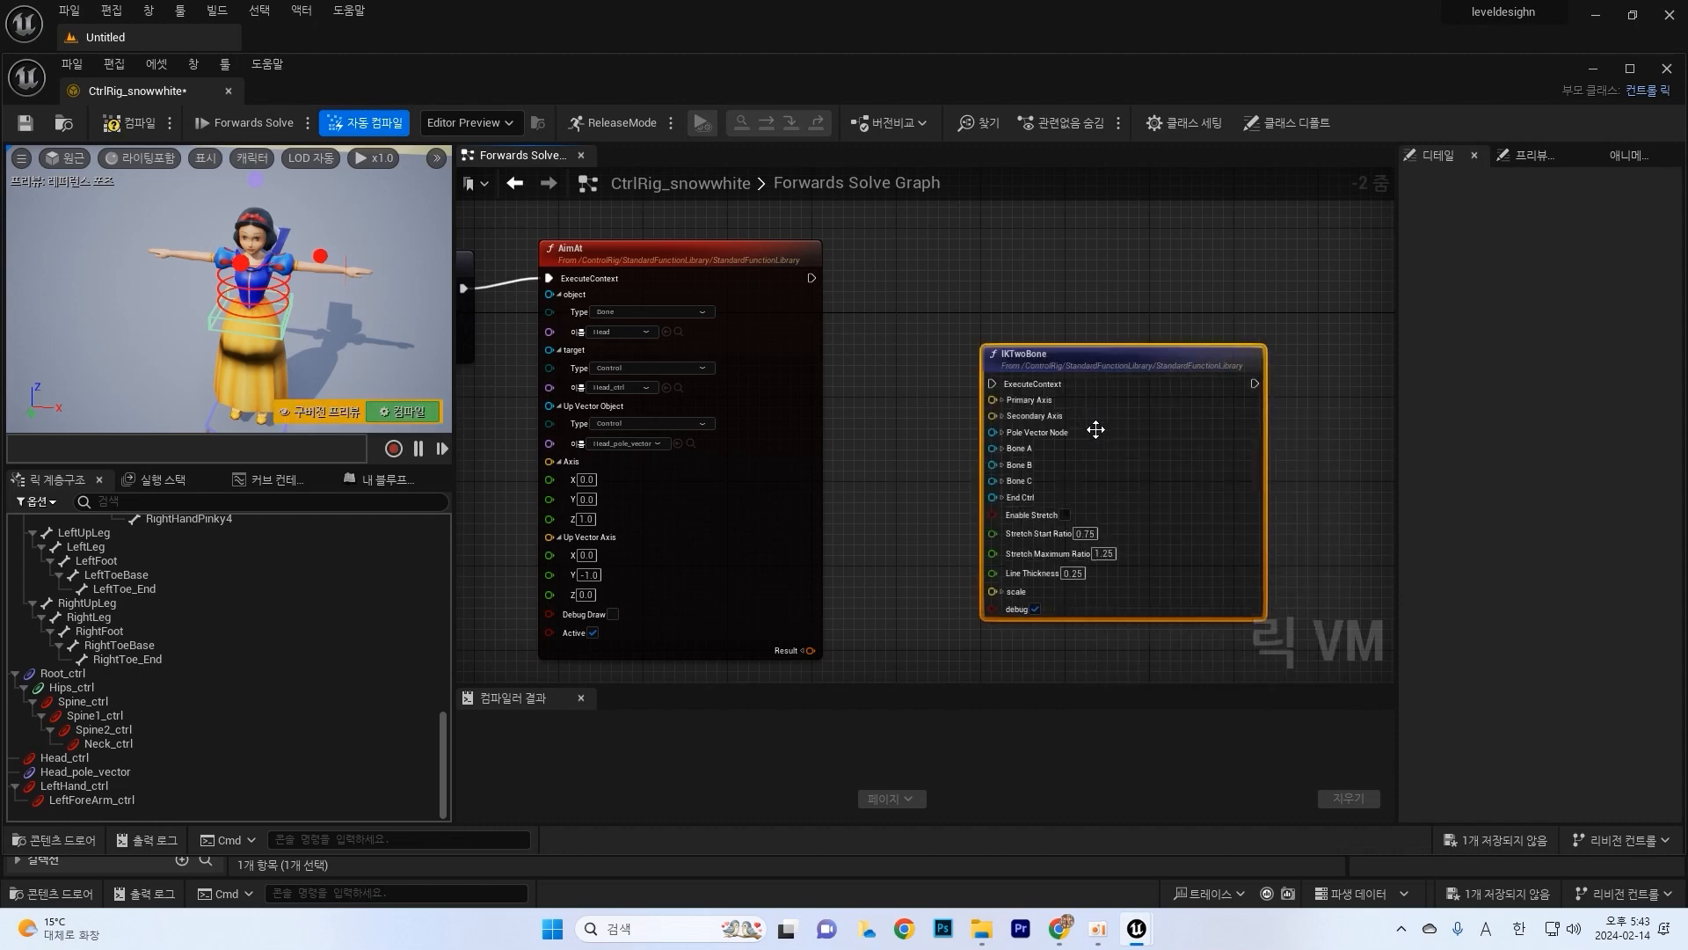
pyautogui.moveTo(1148, 364); pyautogui.dragTo(1200, 342)
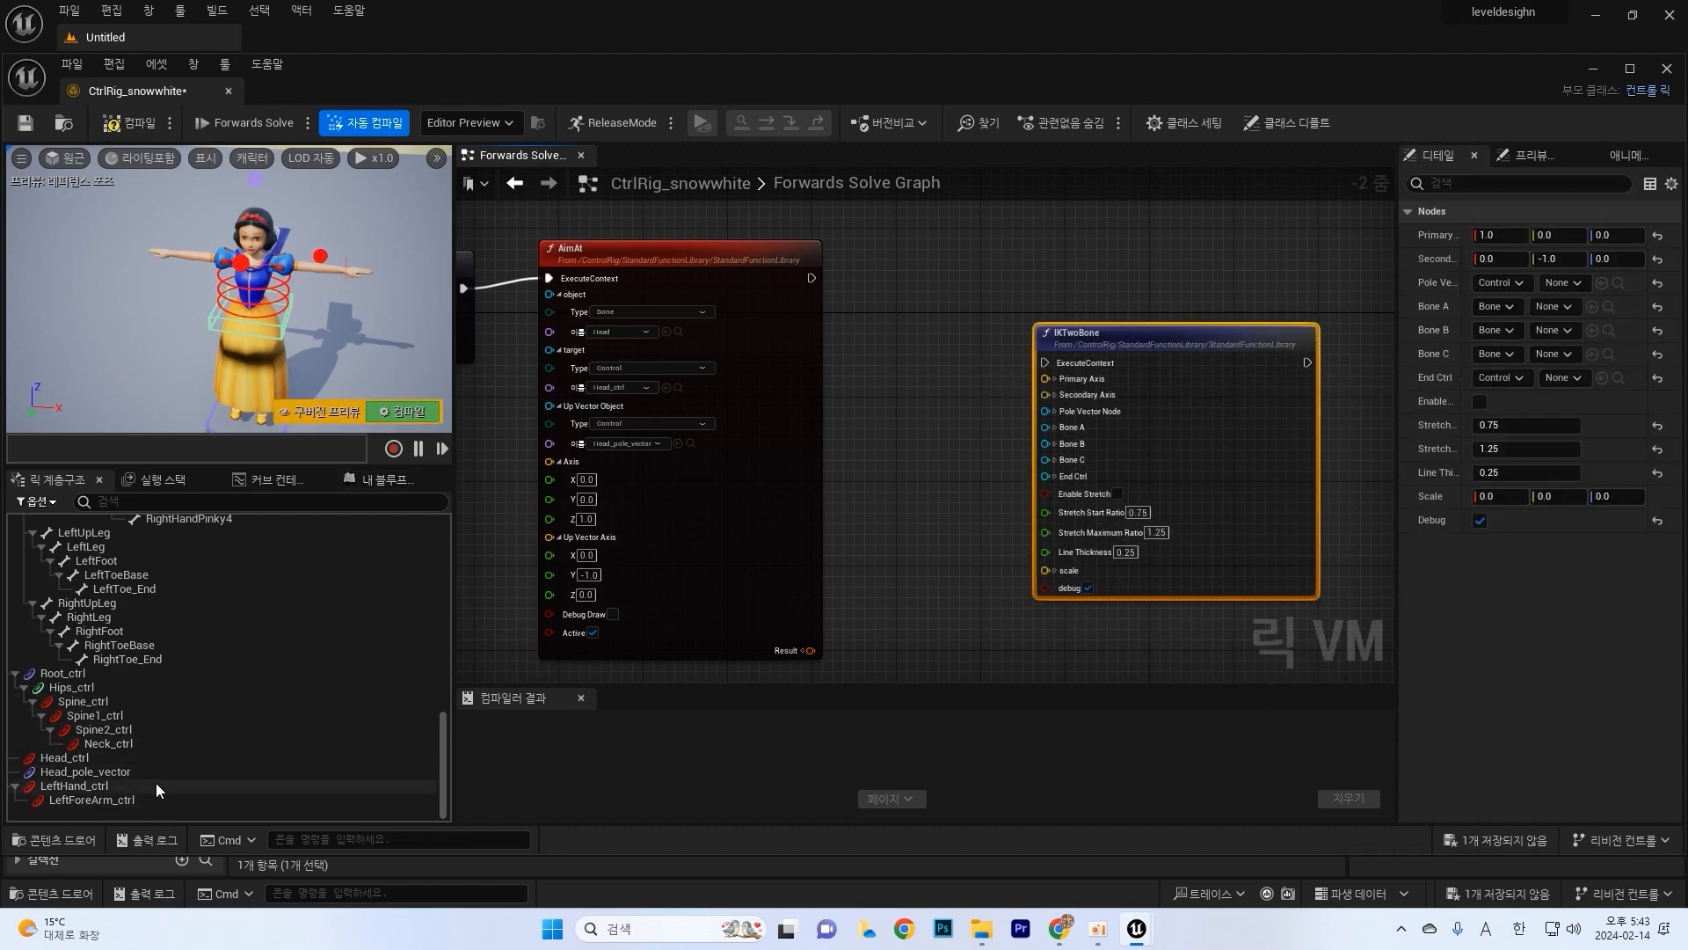
# Step: Assign LeftForeArm_ctrl as the Pole Vector Node of the IKTwoBone node
pyautogui.scroll(2, 1086, 417)
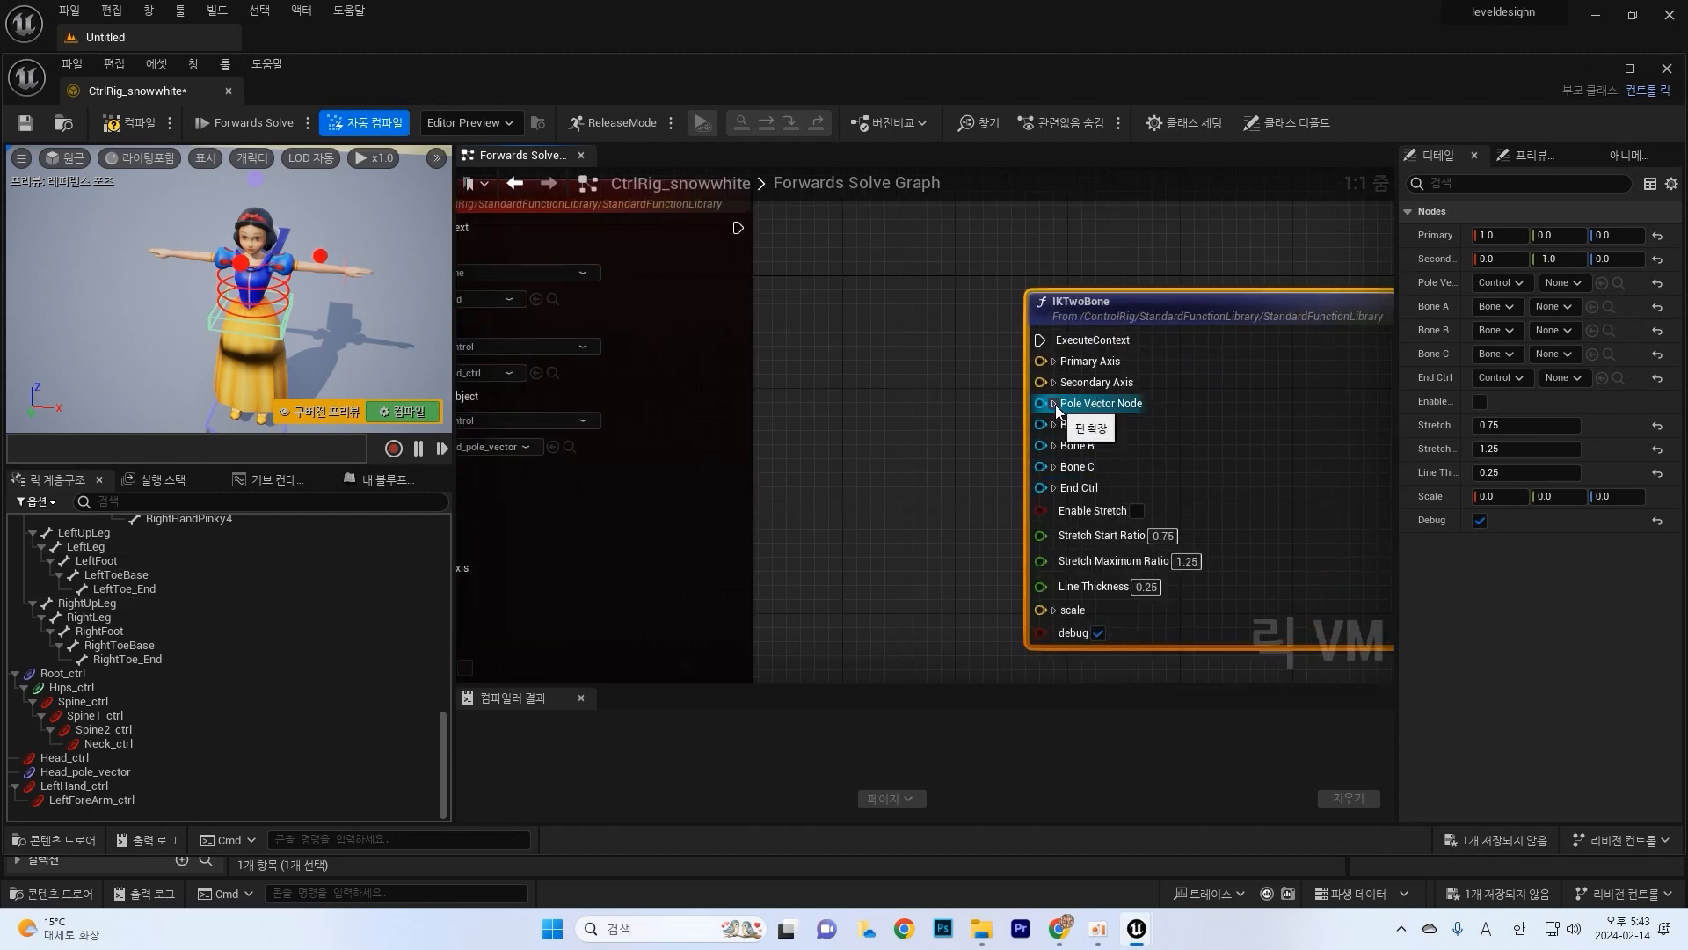
pyautogui.click(1055, 403)
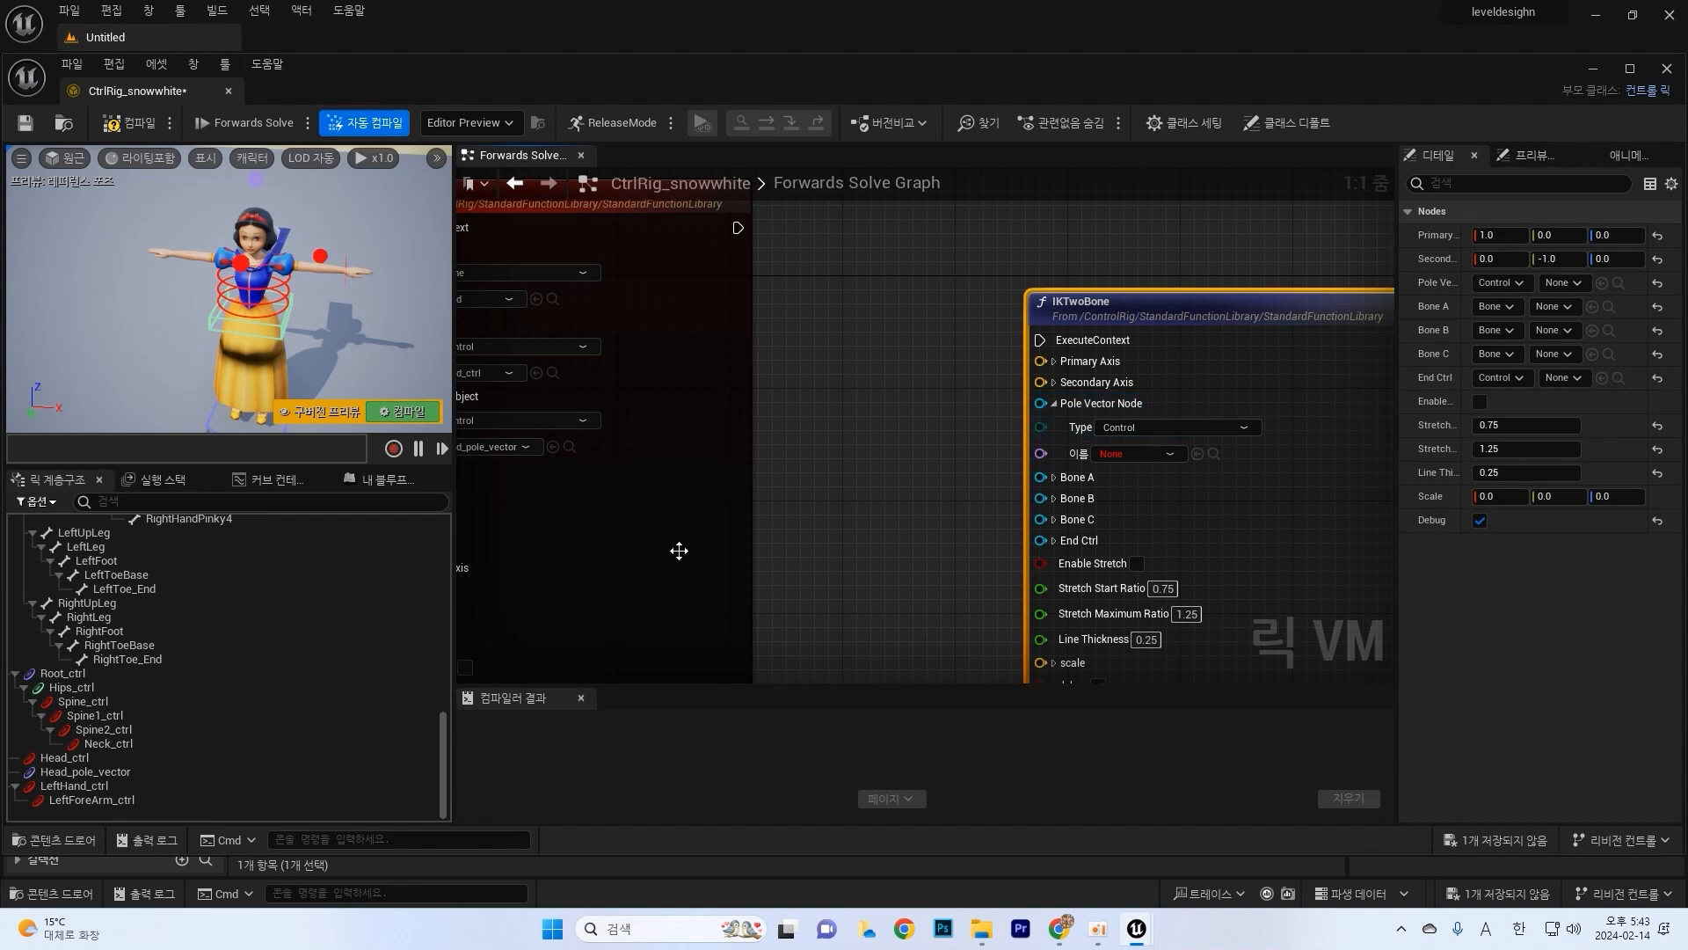
pyautogui.click(91, 799)
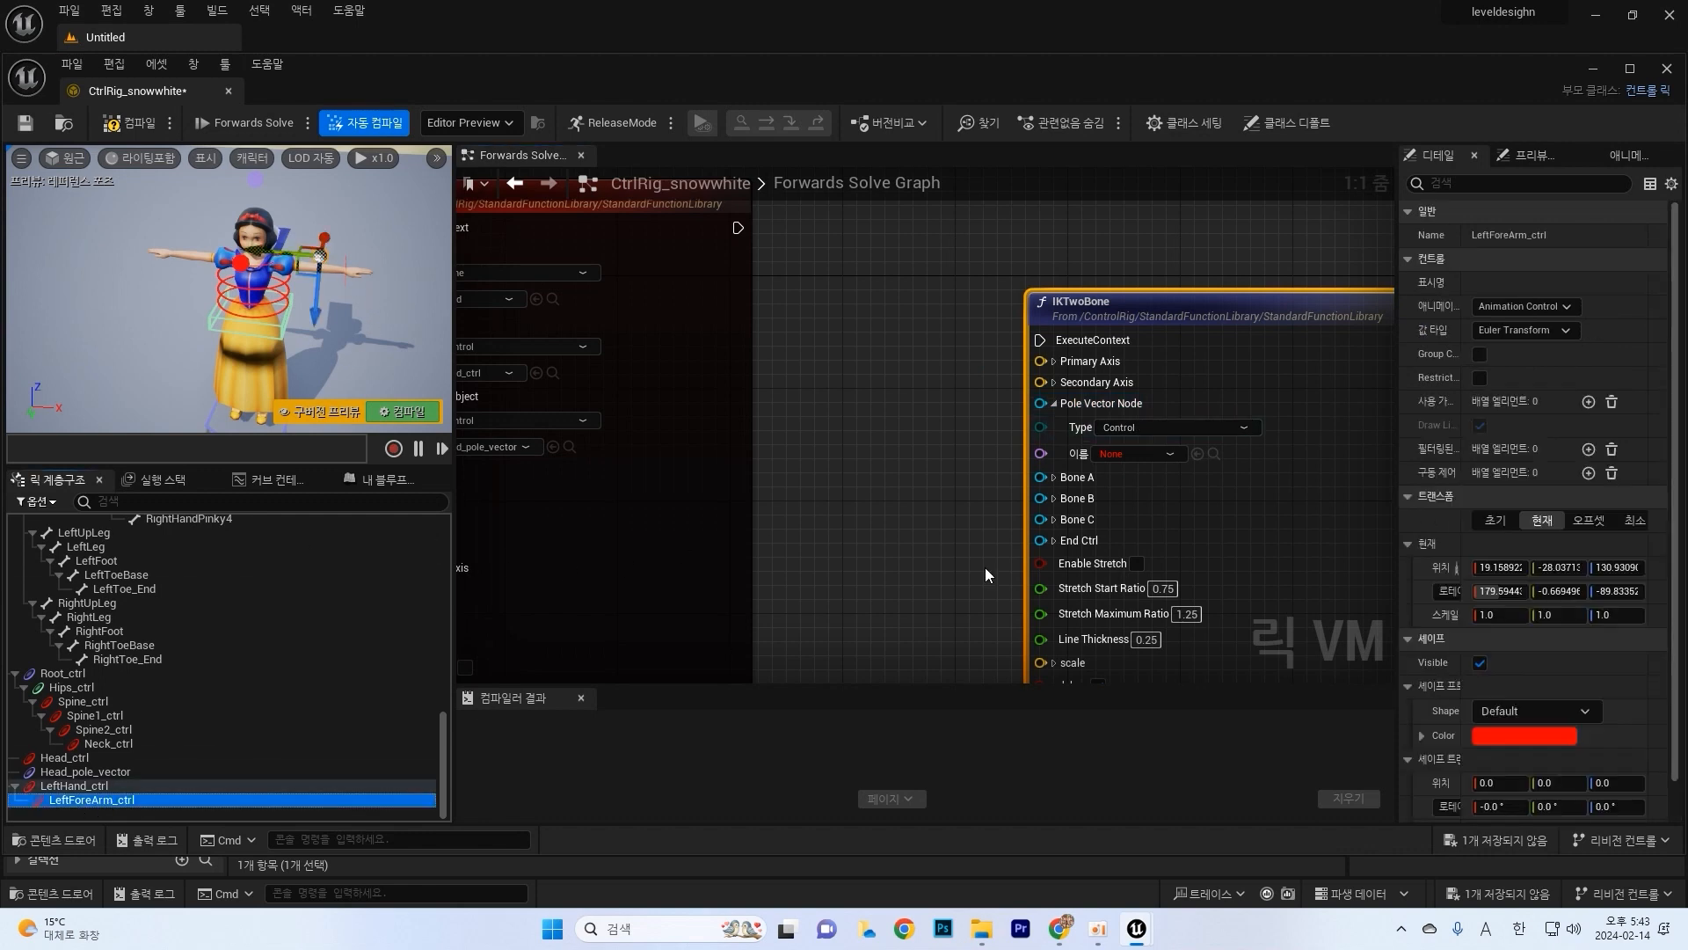
pyautogui.click(1197, 454)
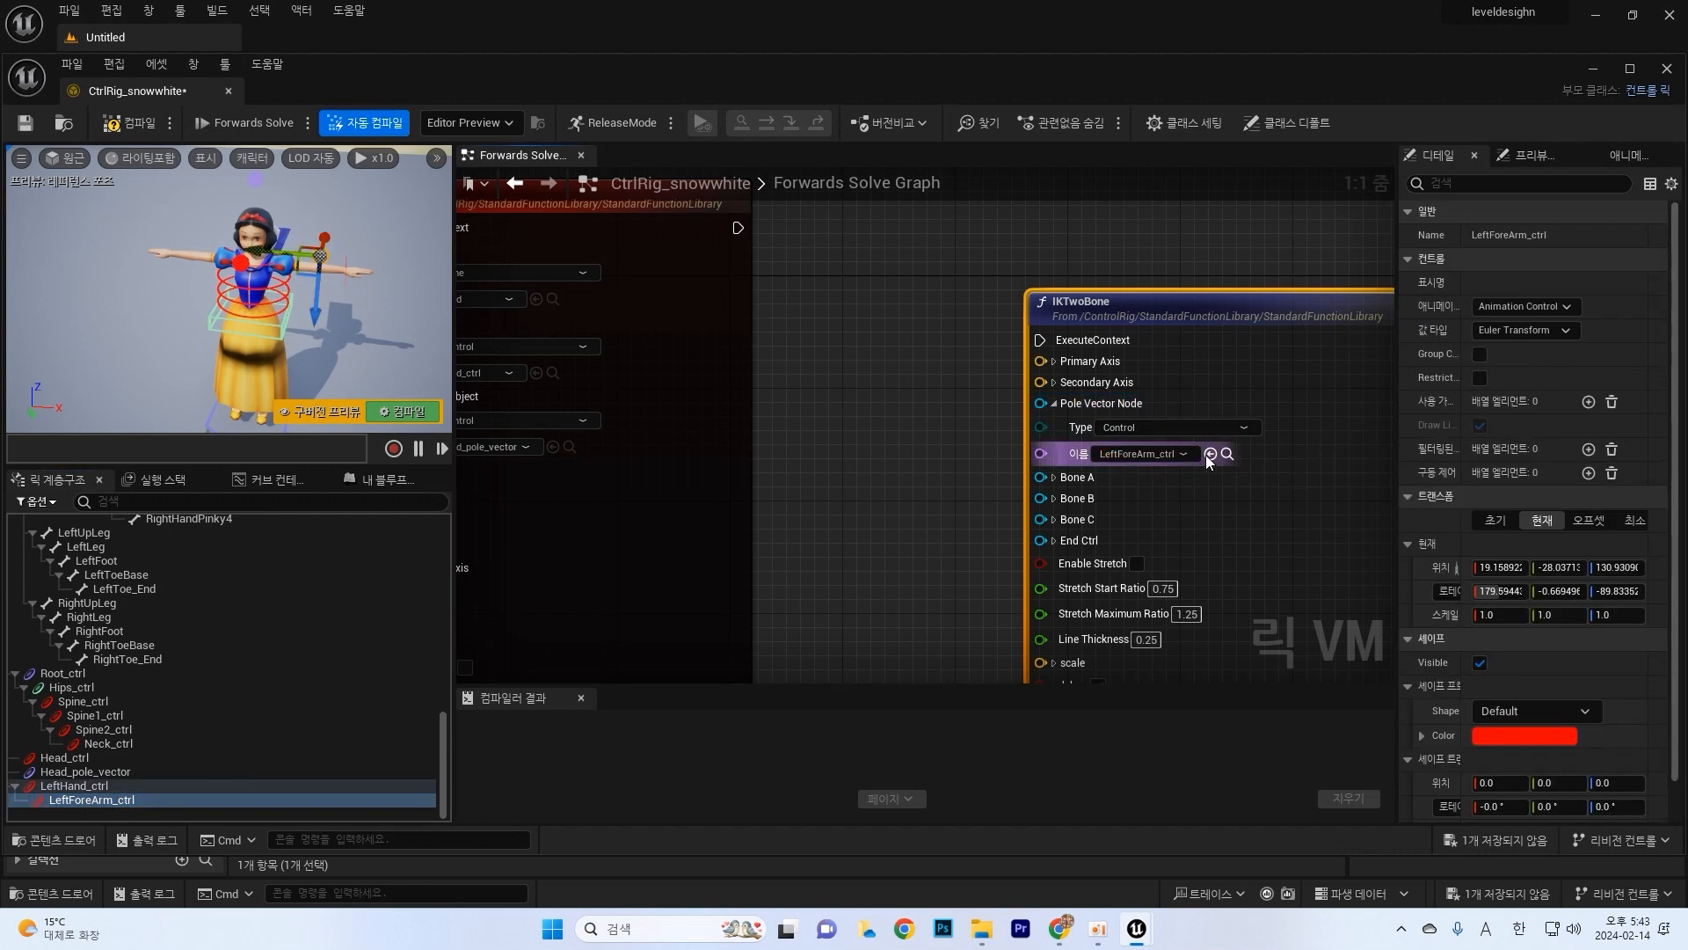
# Step: Expand the Bone A, Bone B and Bone C inputs of the IKTwoBone node
pyautogui.click(1054, 478)
pyautogui.click(1054, 551)
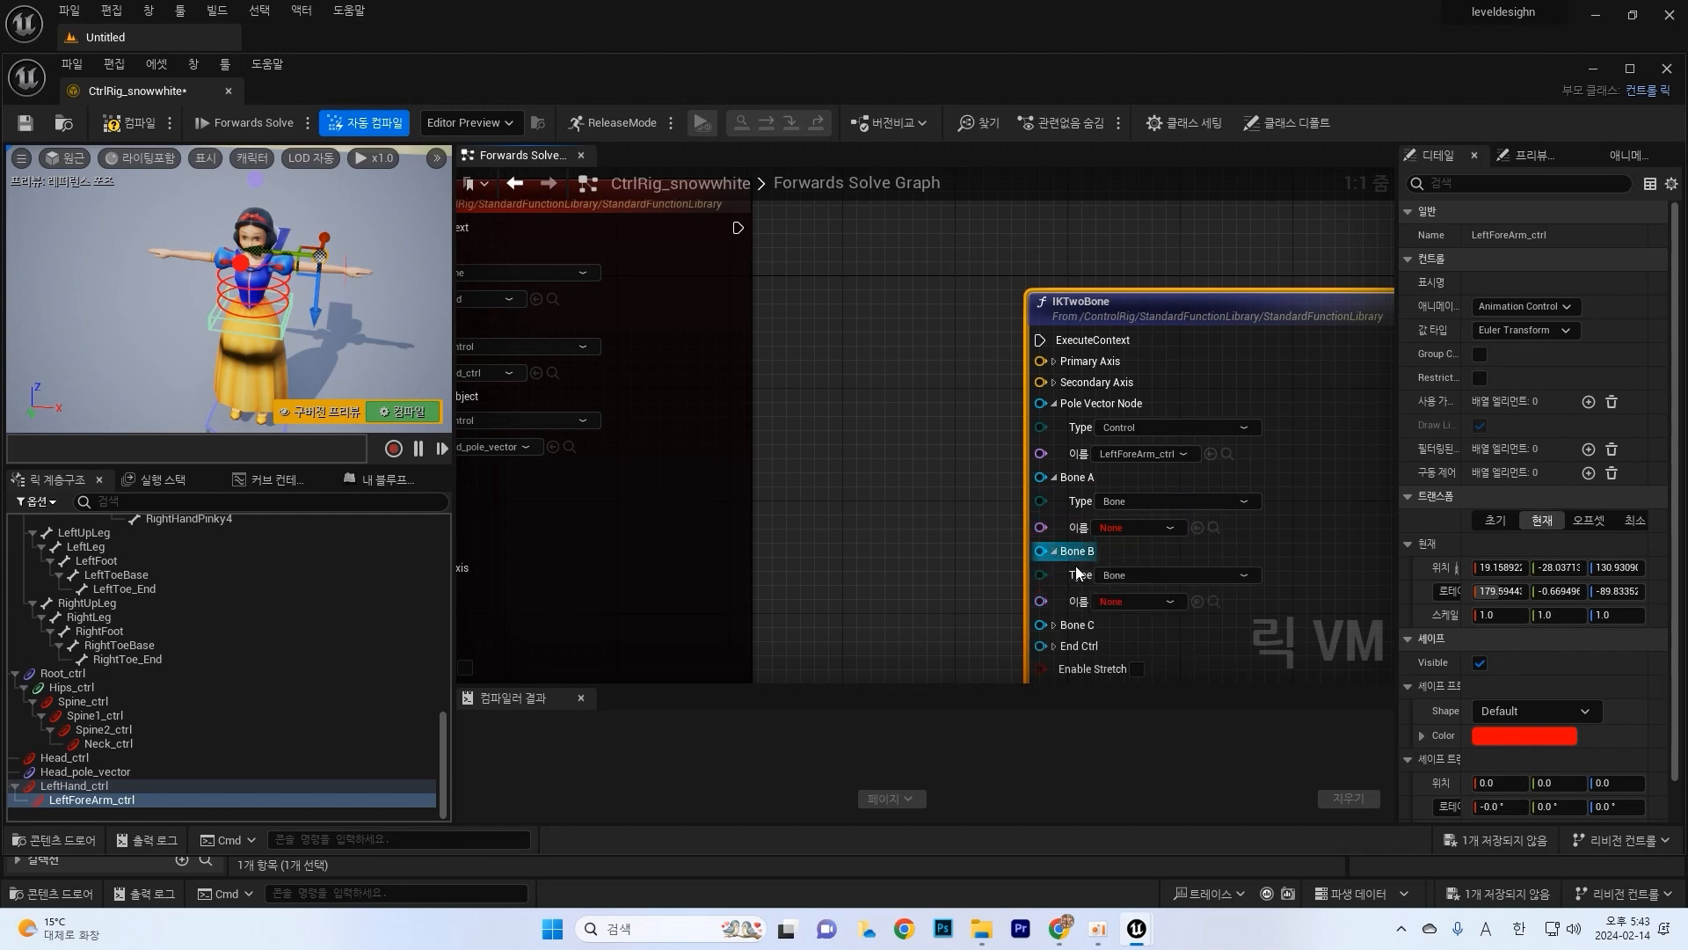
pyautogui.click(1054, 625)
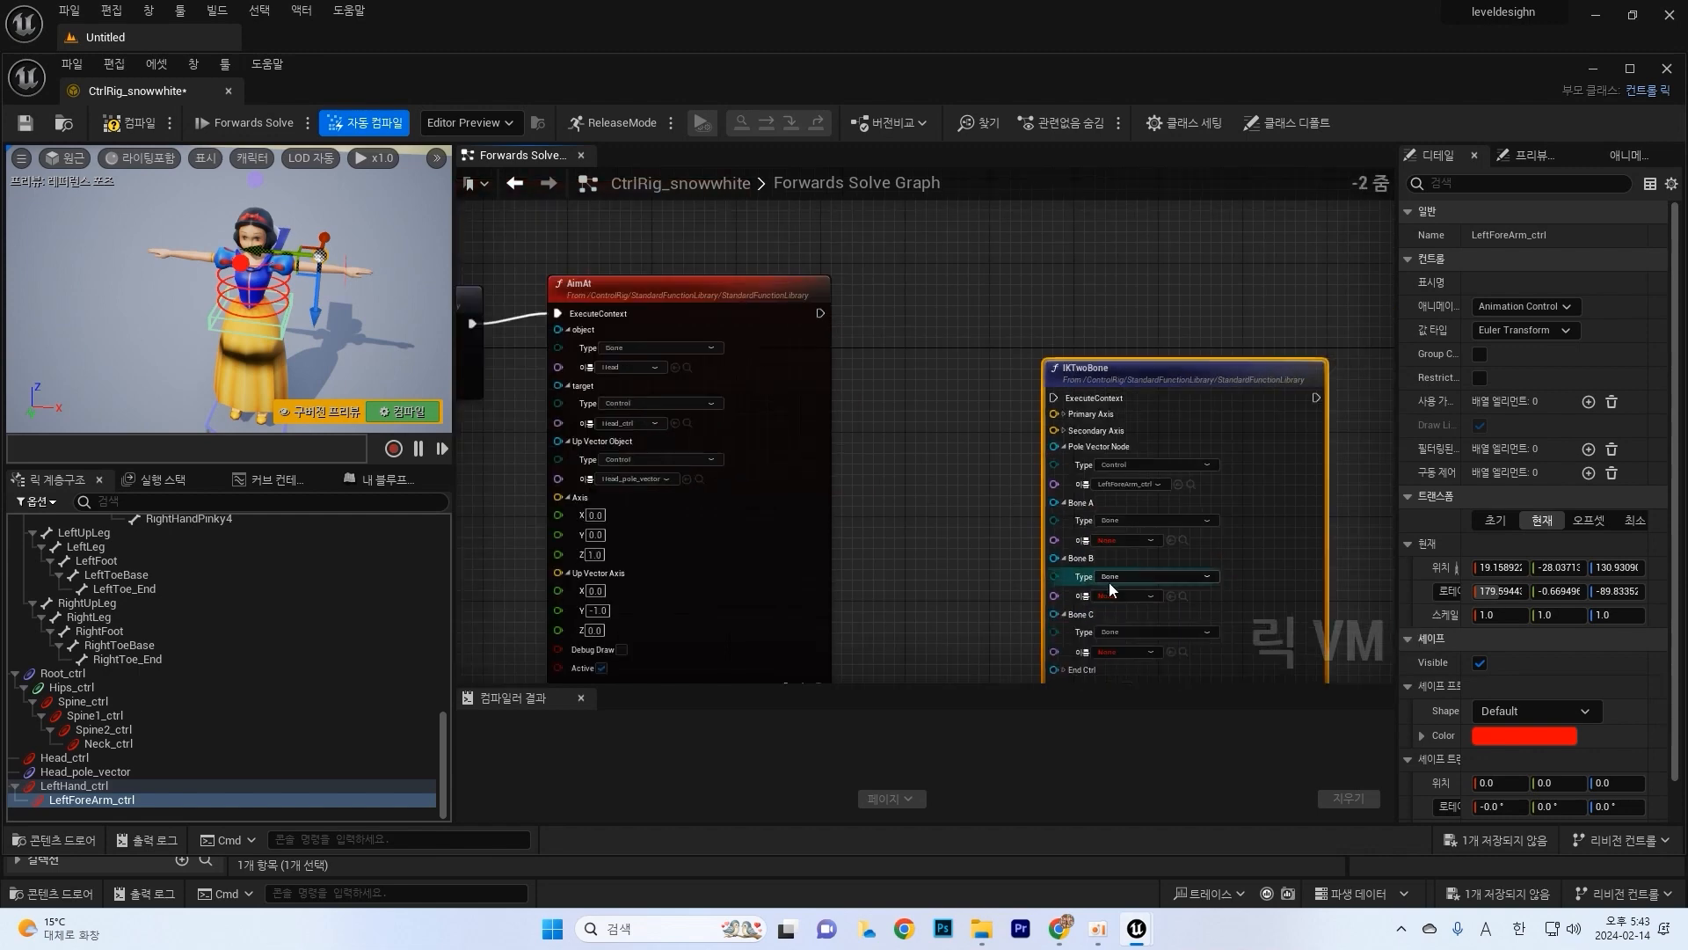
# Step: Expand the End Ctrl input of the IKTwoBone node and assign LeftHand_ctrl to it
pyautogui.moveTo(965, 551); pyautogui.dragTo(966, 438, button='right')
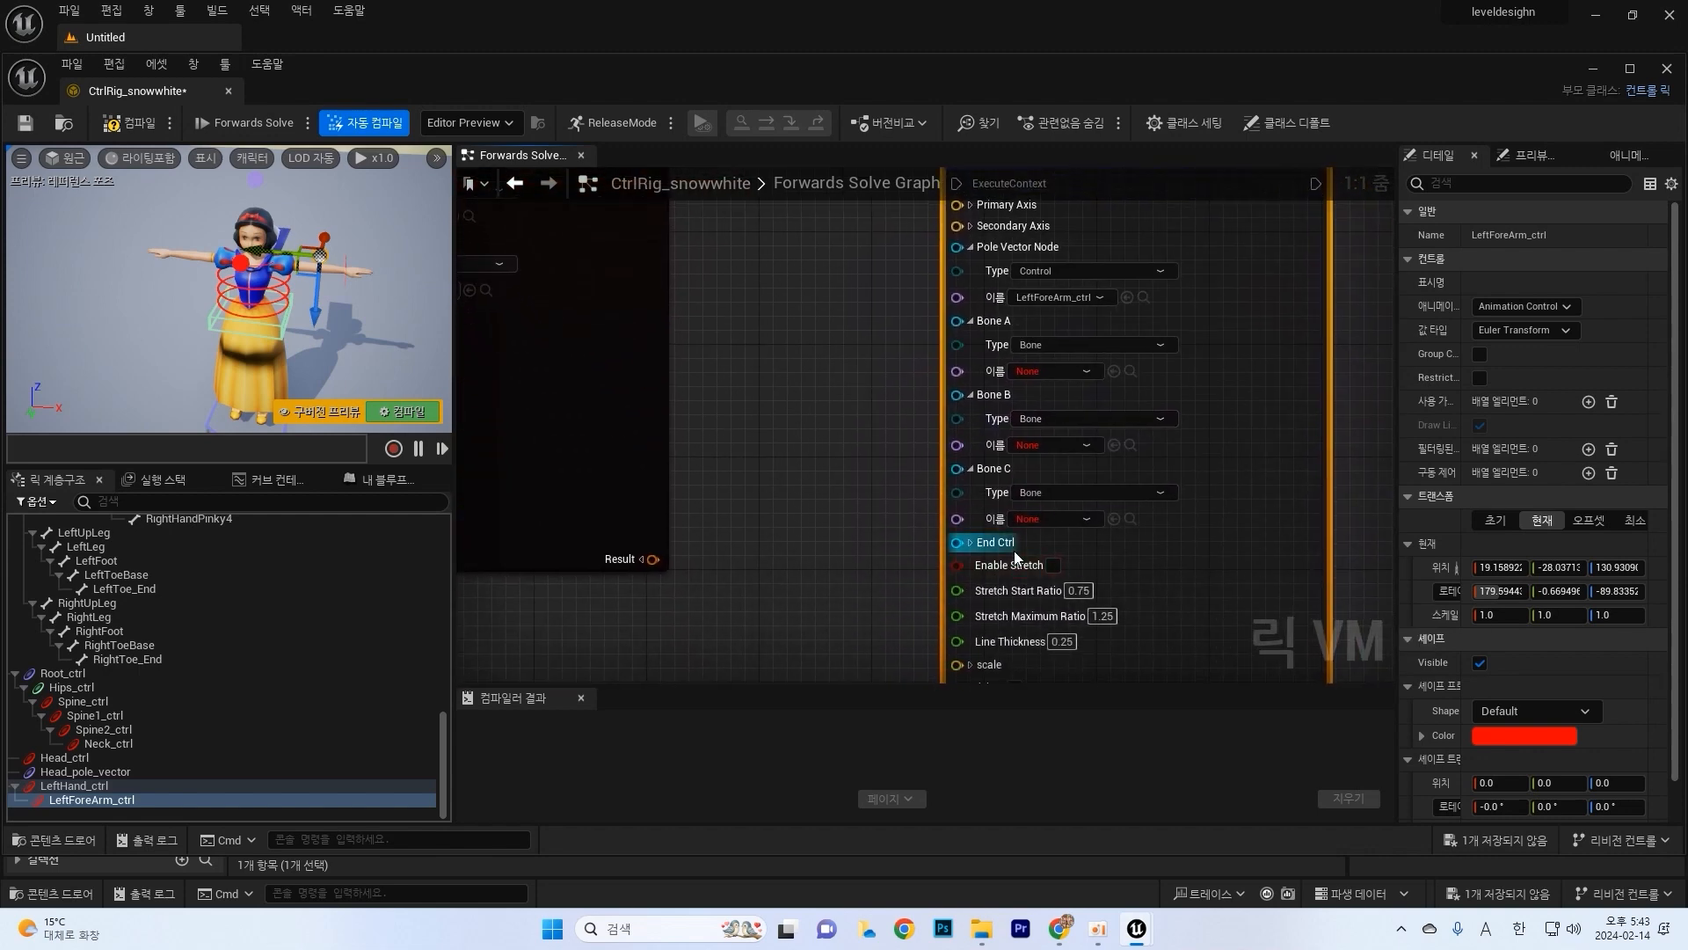
pyautogui.click(93, 786)
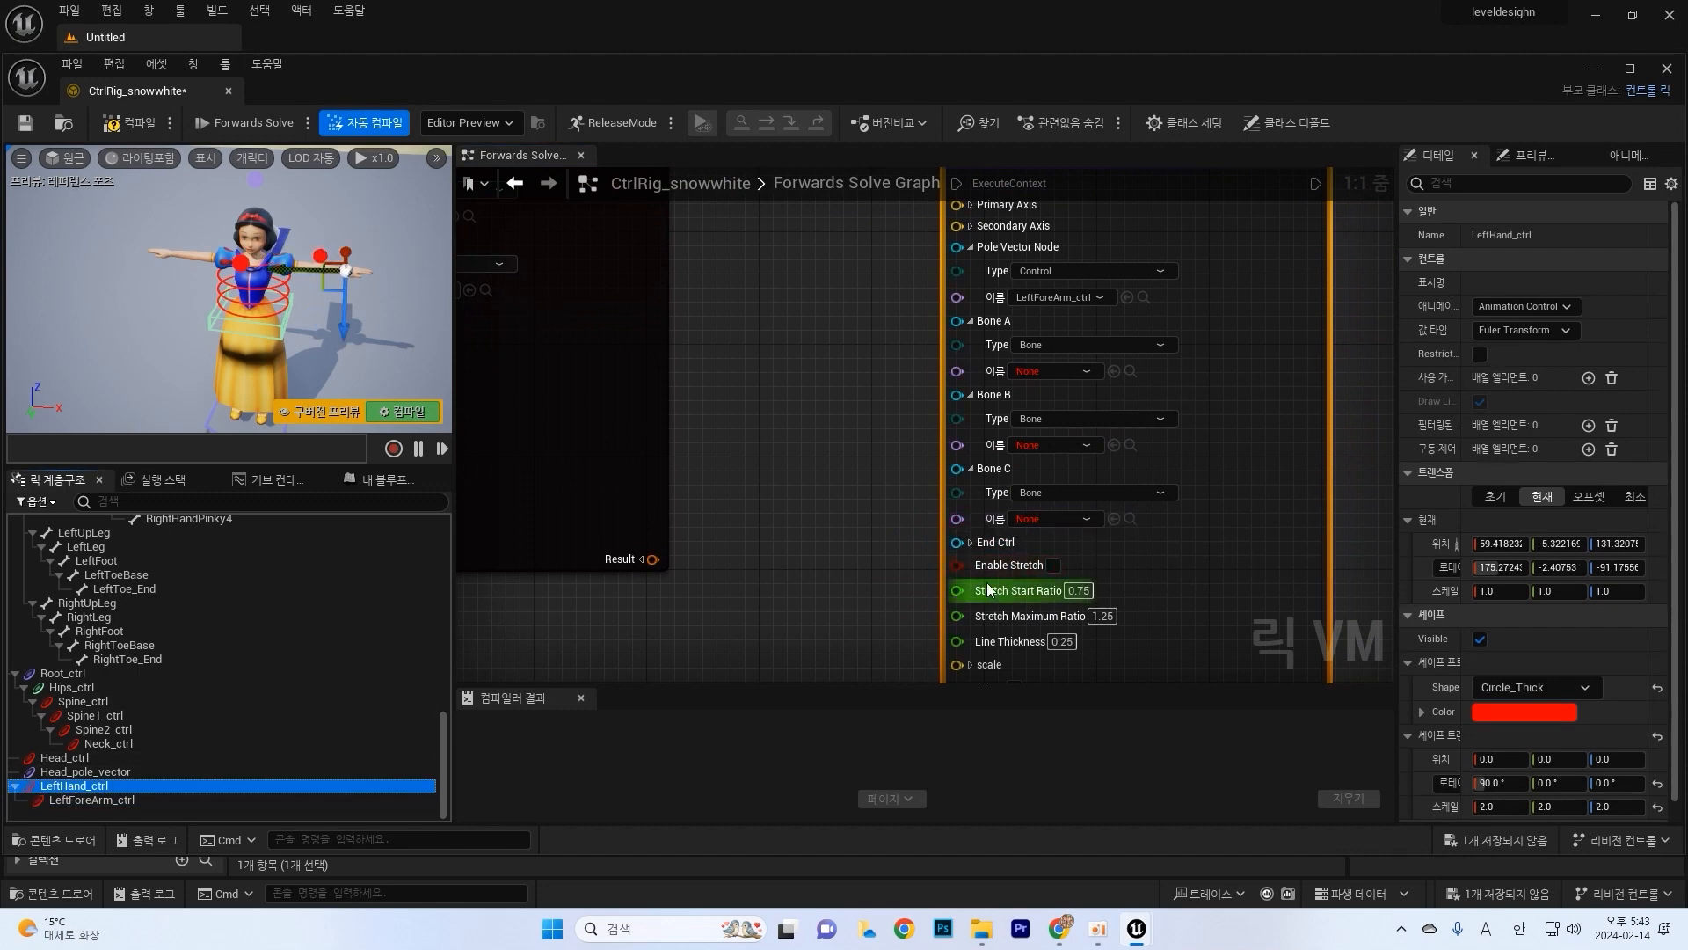
pyautogui.click(972, 545)
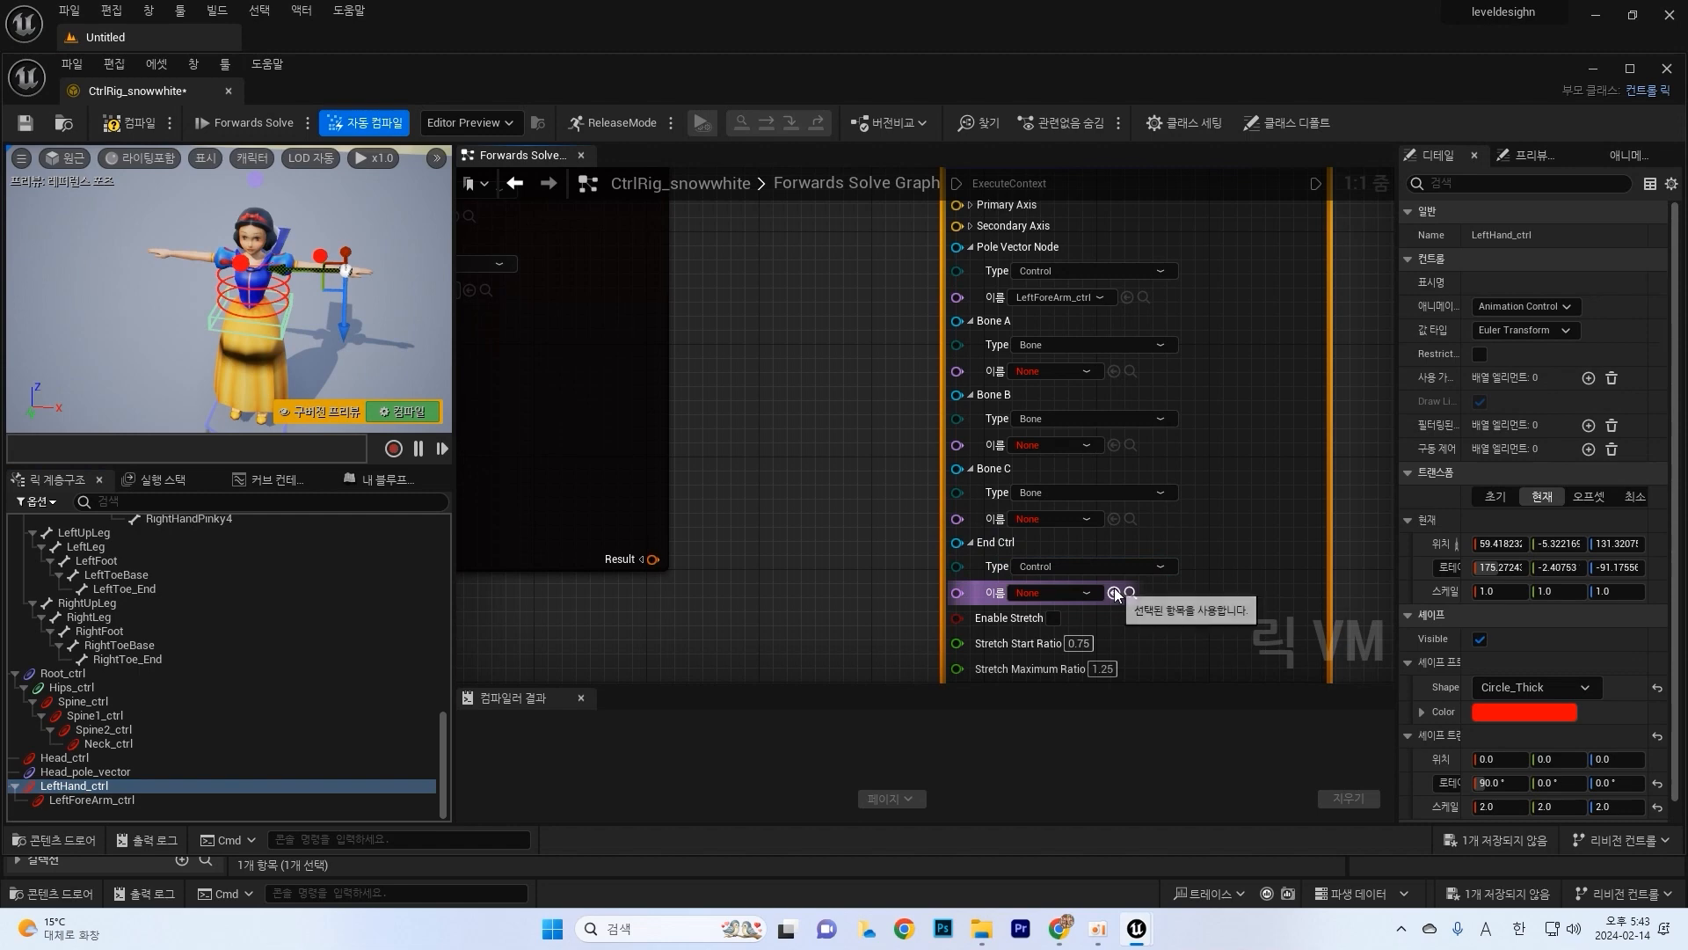
# Step: Assign the LeftShoulder bone as Bone A of the IKTwoBone node
pyautogui.scroll(10, 257, 591)
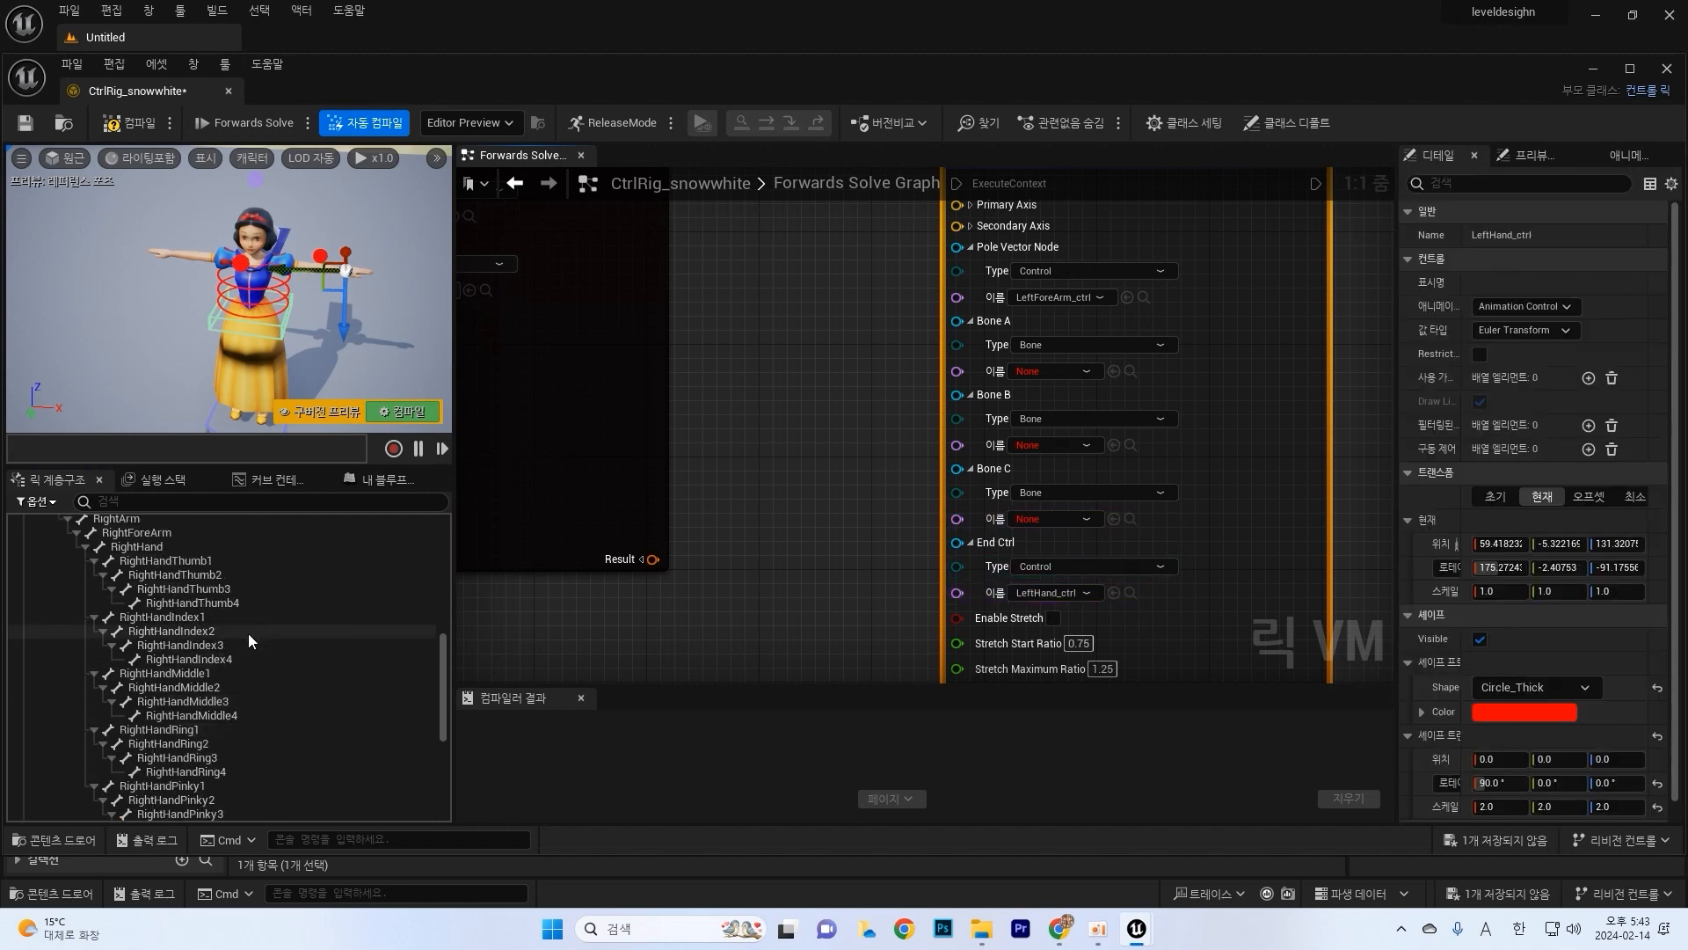
pyautogui.scroll(5, 220, 598)
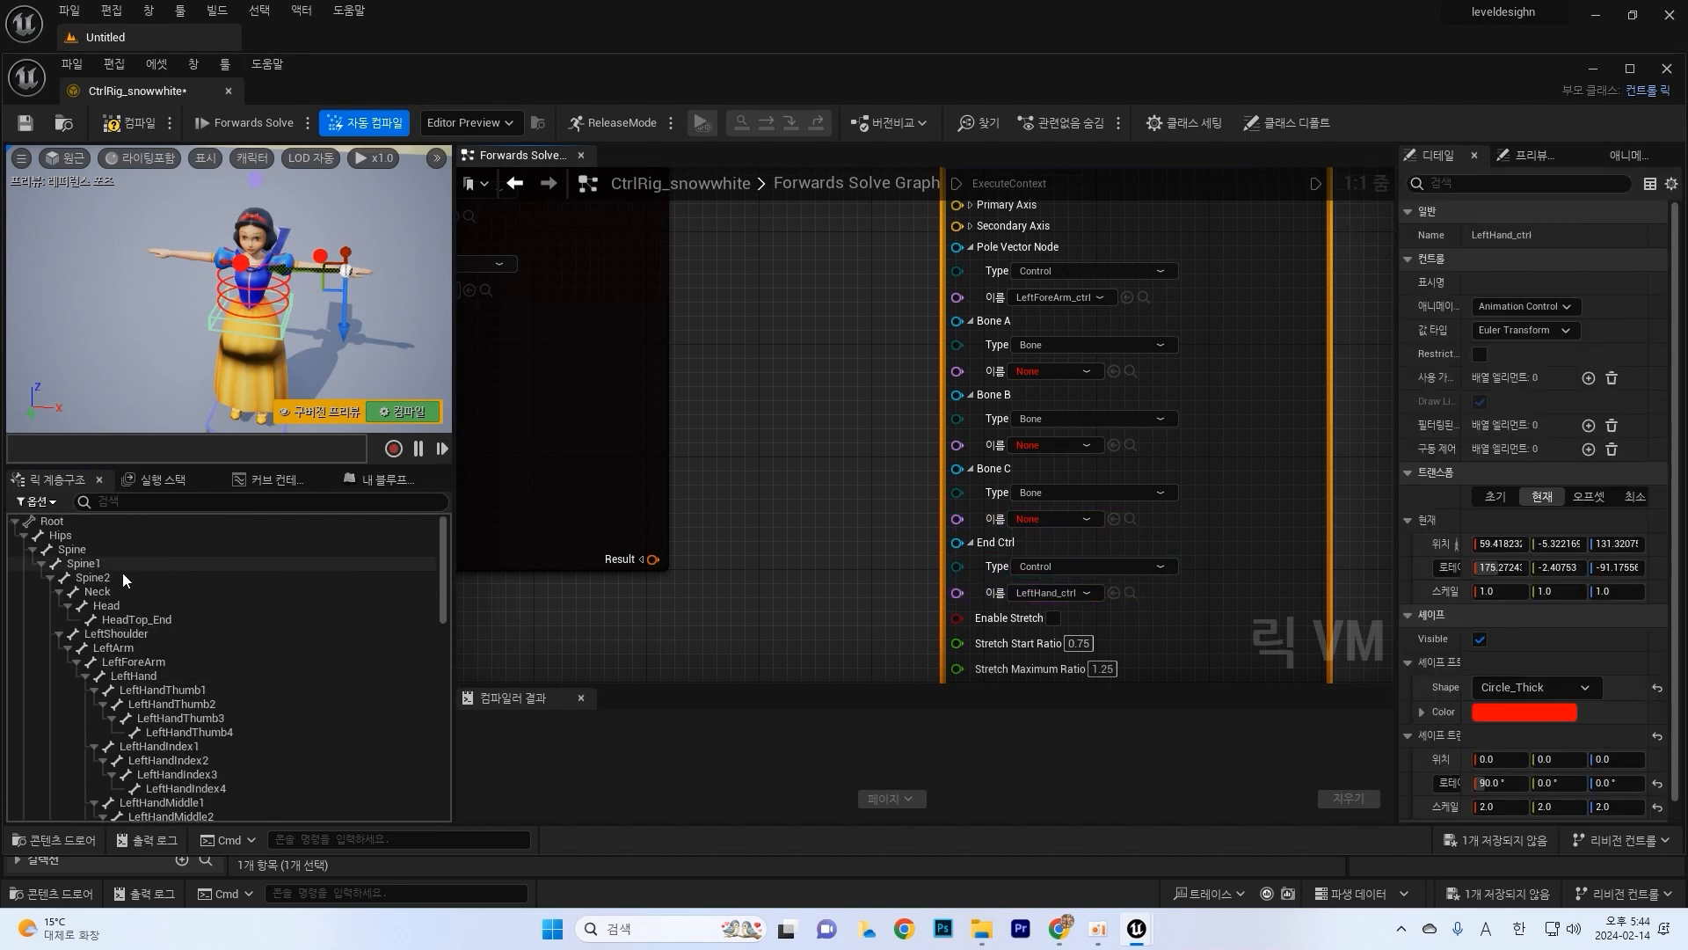
pyautogui.click(144, 635)
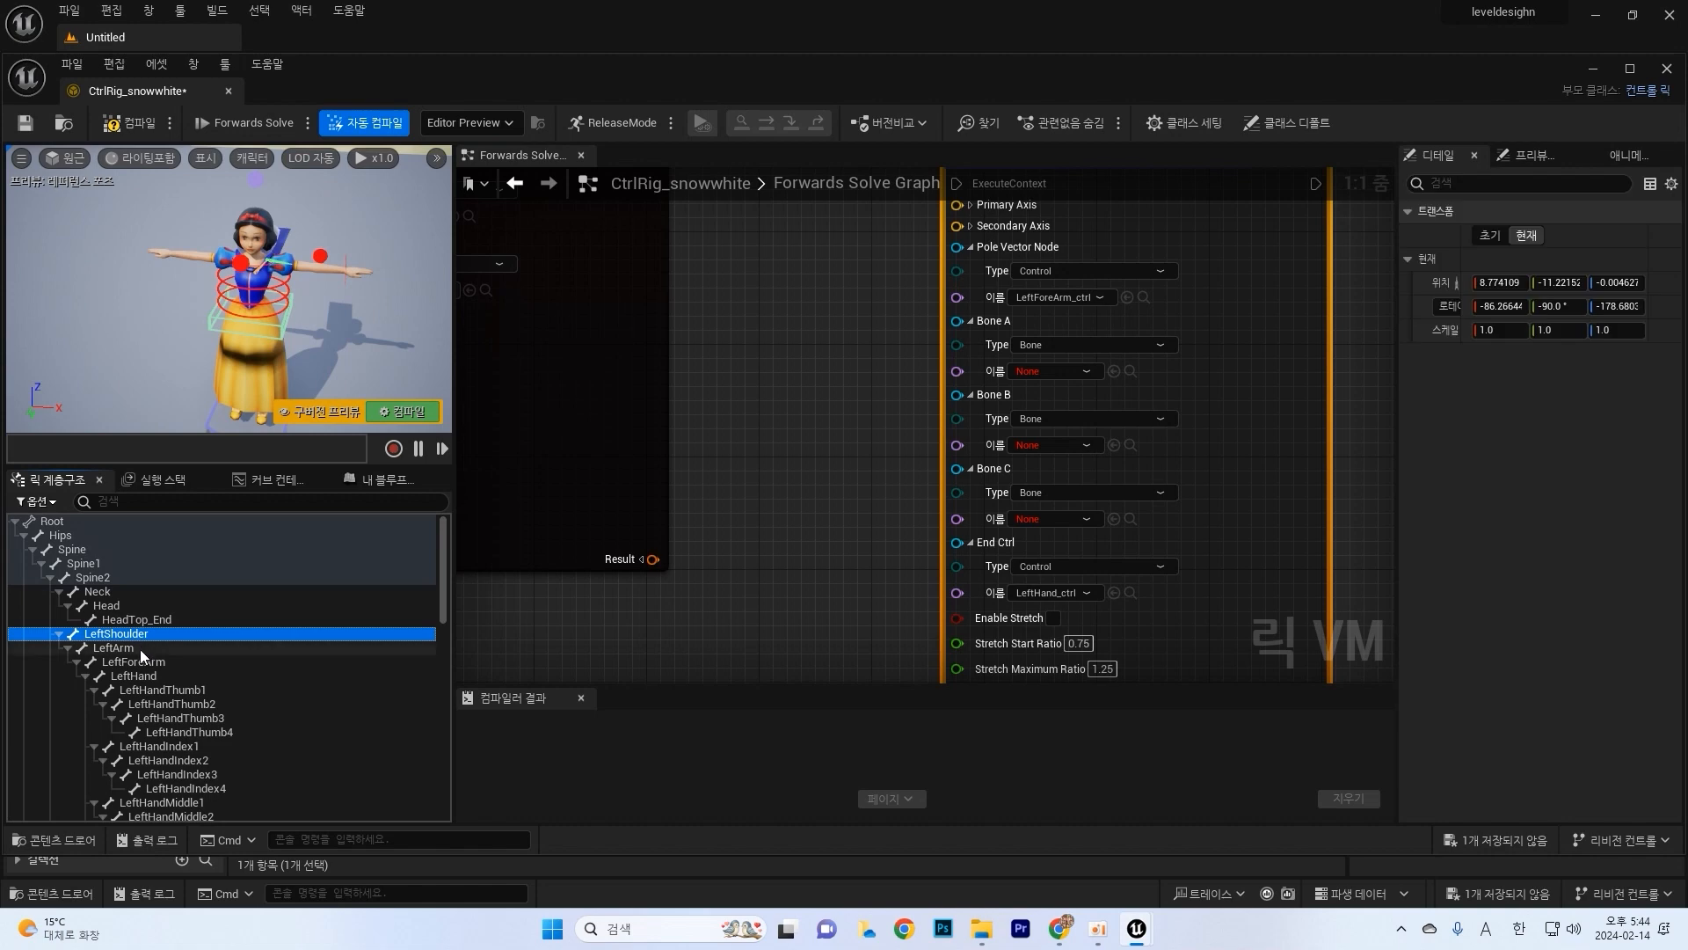
pyautogui.click(140, 648)
pyautogui.click(152, 664)
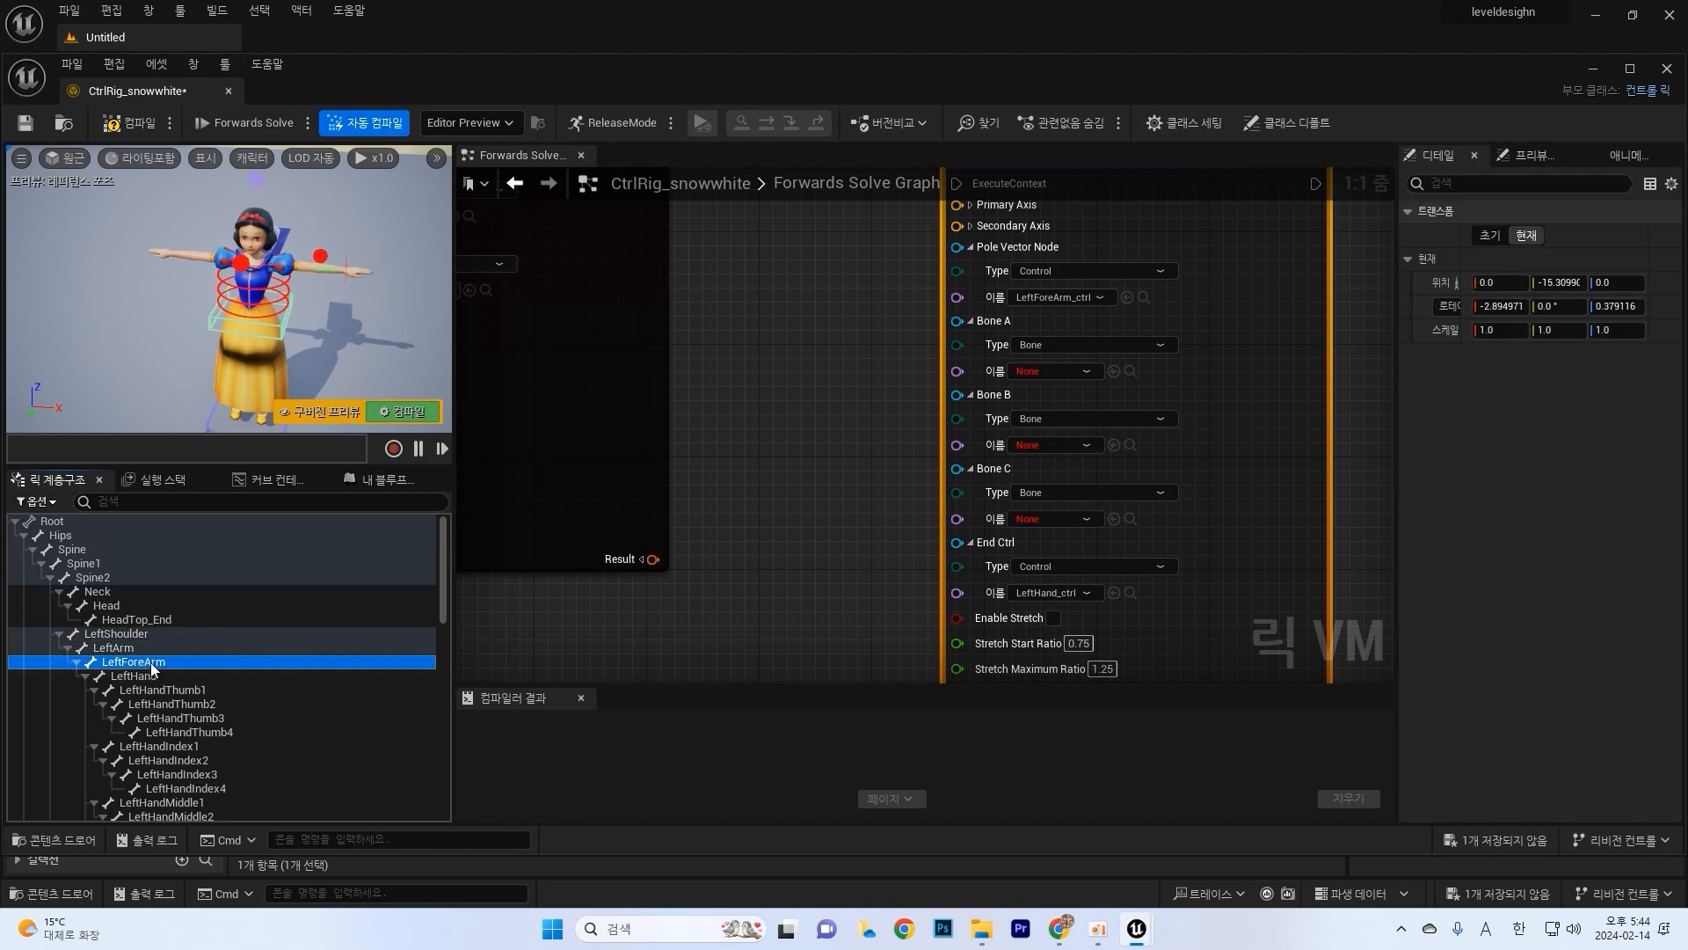
pyautogui.click(141, 634)
pyautogui.click(1113, 372)
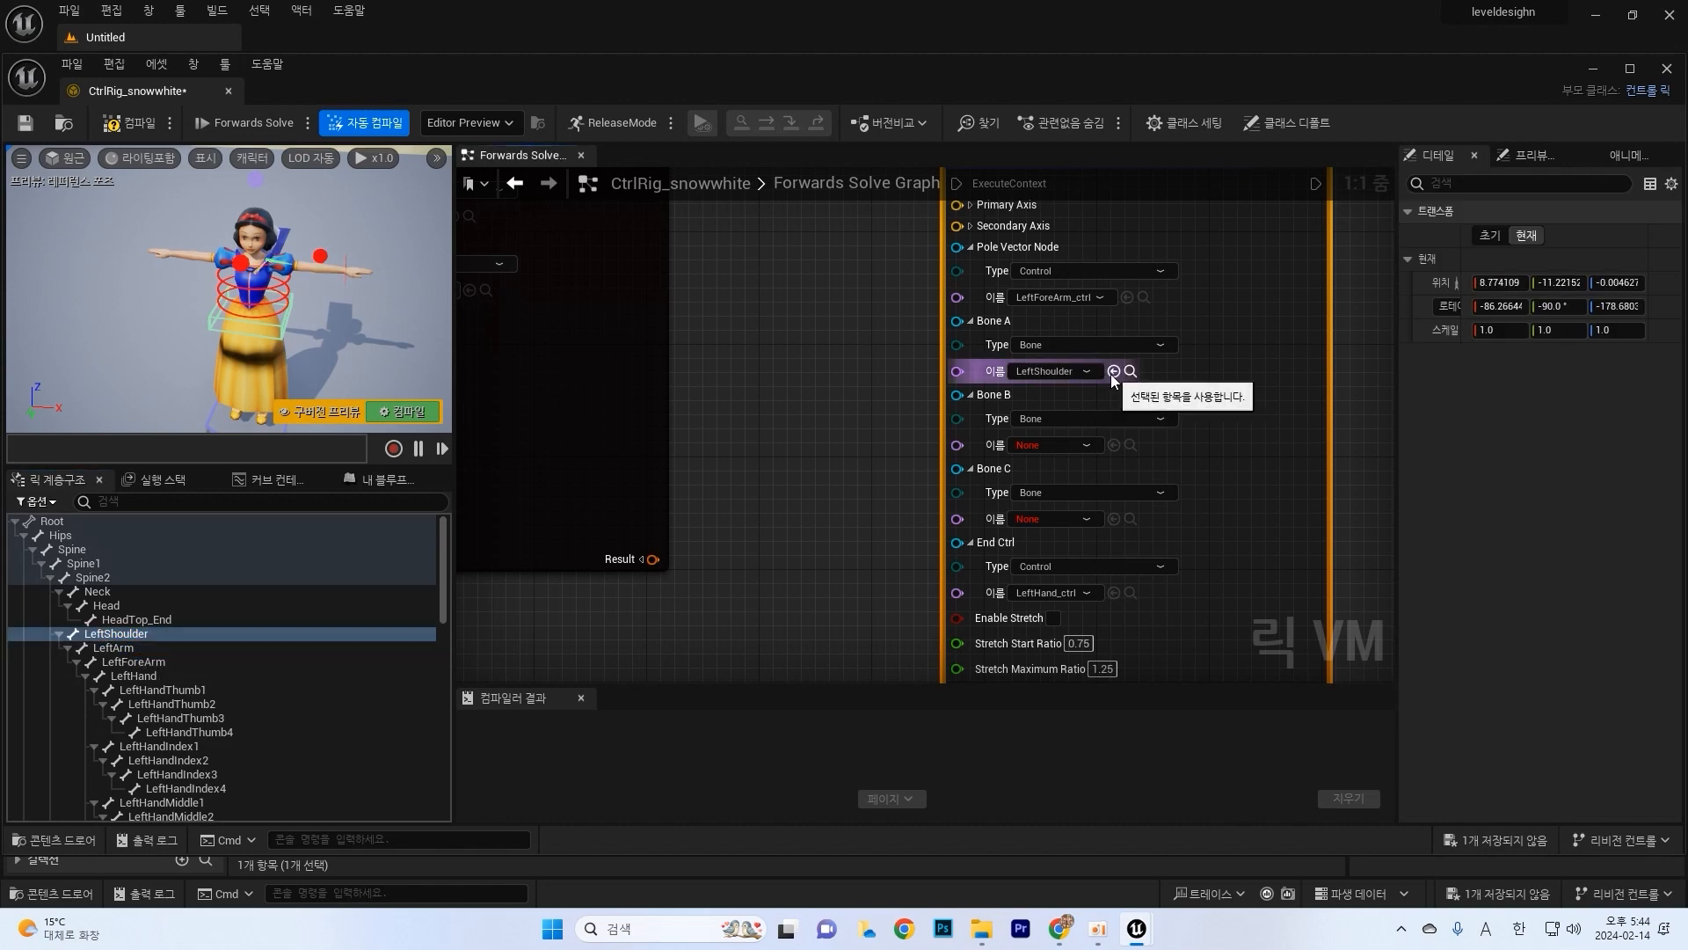
# Step: Assign LeftArm as Bone B and LeftForeArm as Bone C of the IKTwoBone node
pyautogui.click(140, 649)
pyautogui.click(1114, 445)
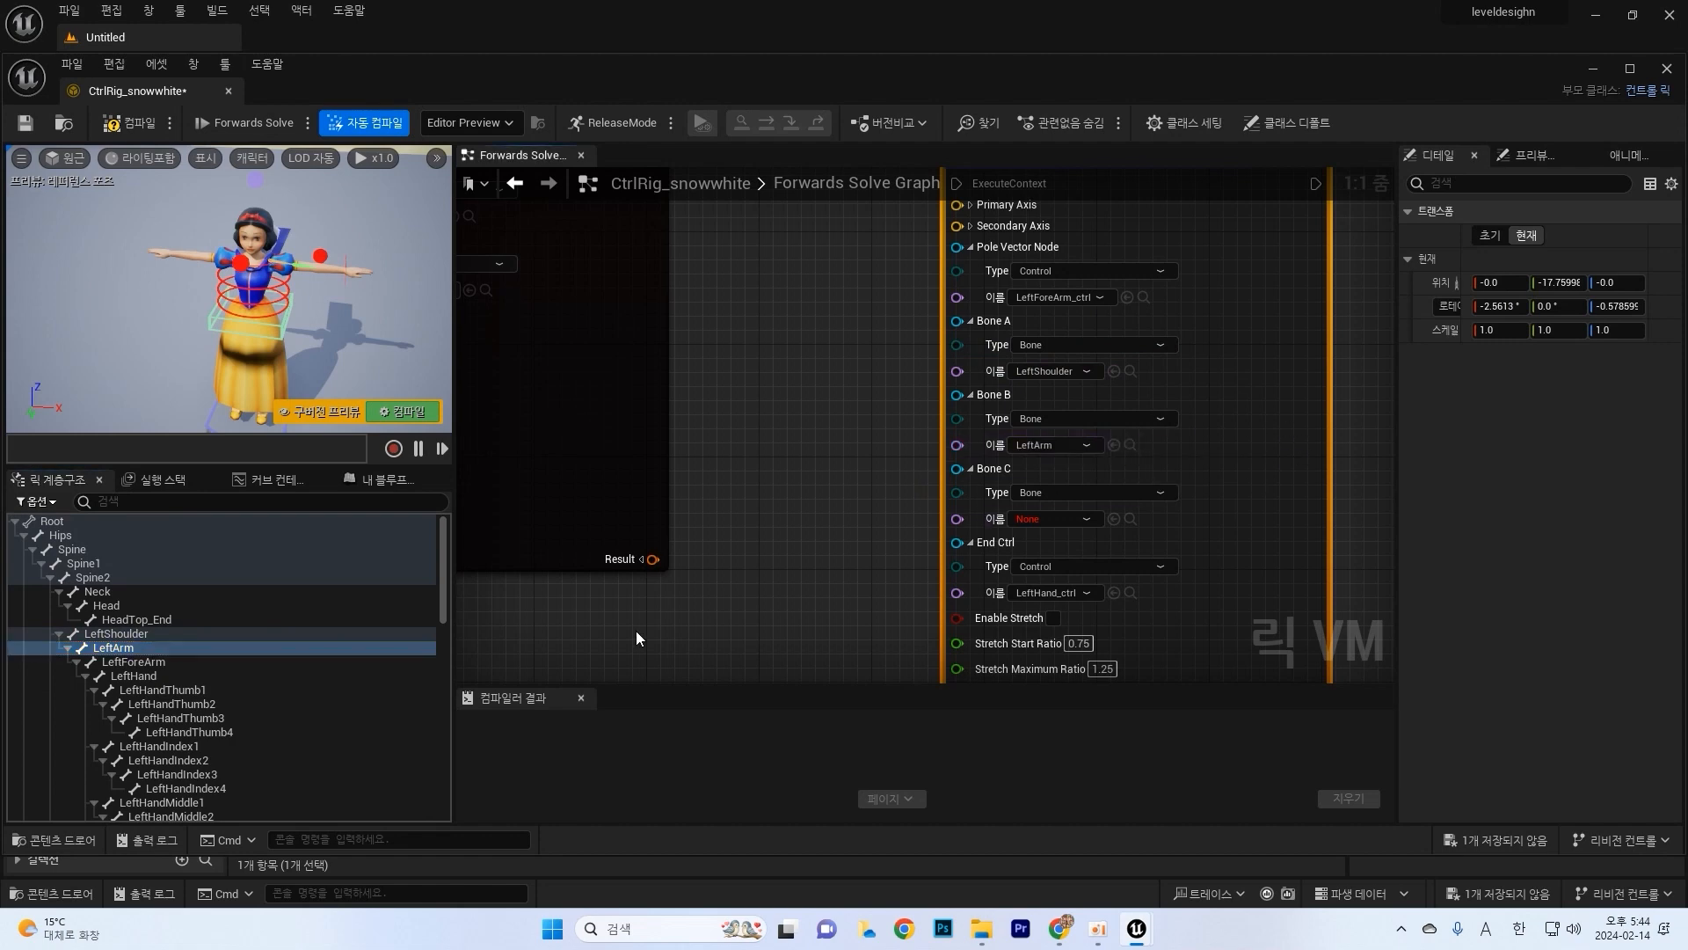
pyautogui.click(208, 661)
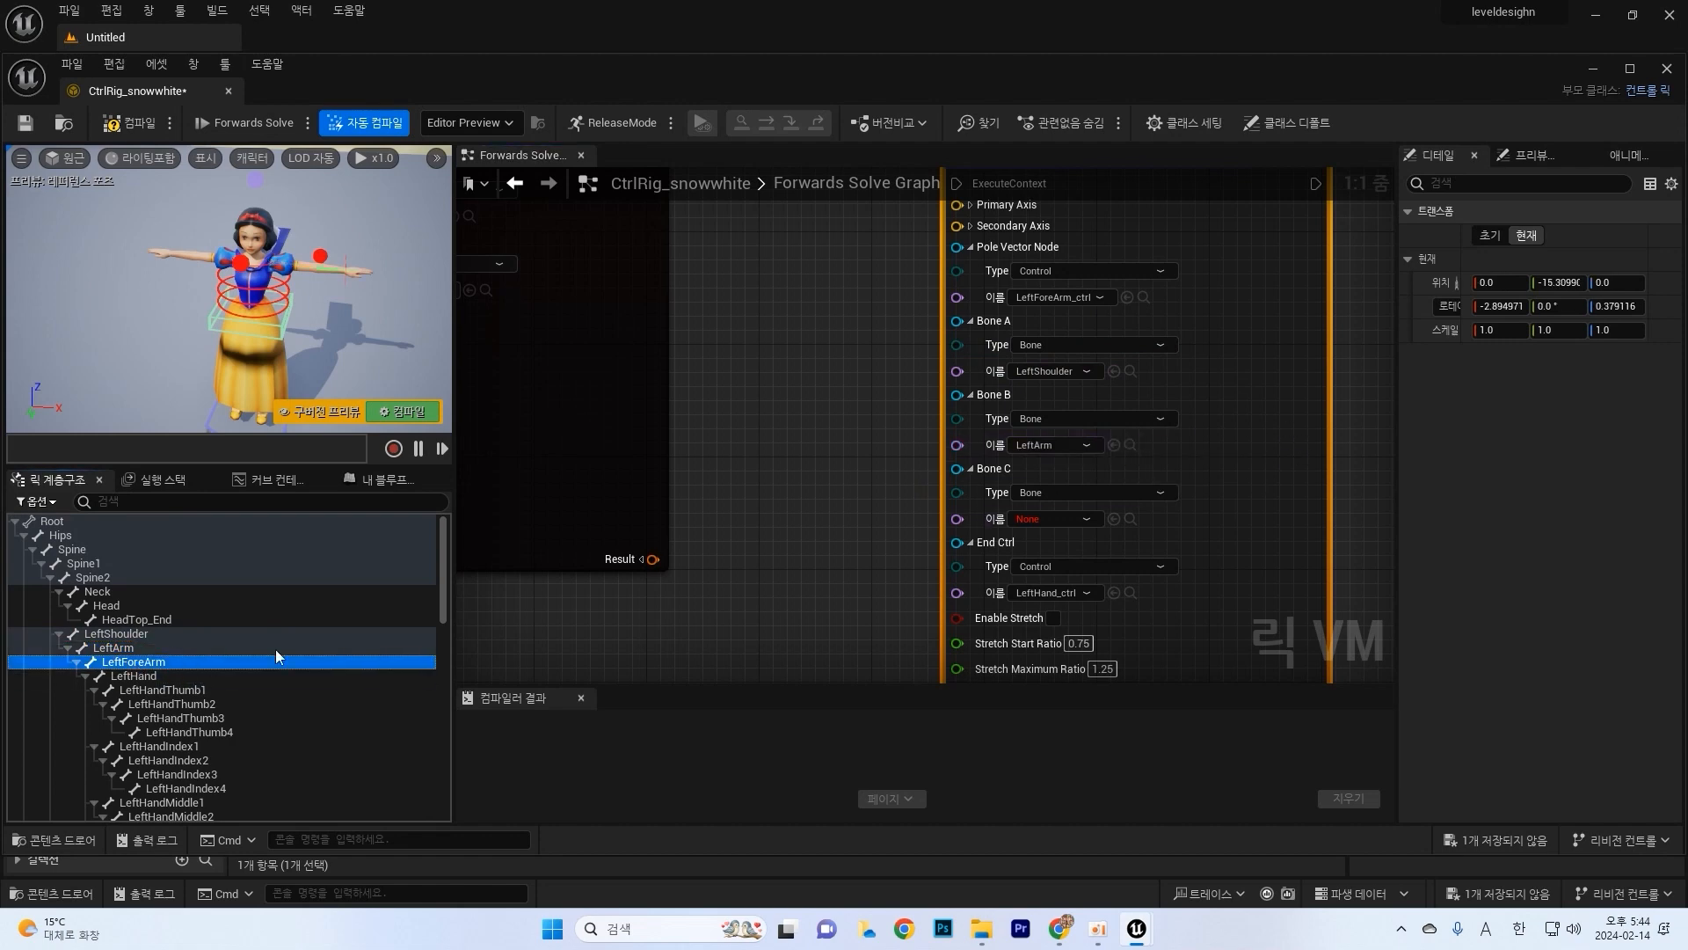
pyautogui.click(1113, 519)
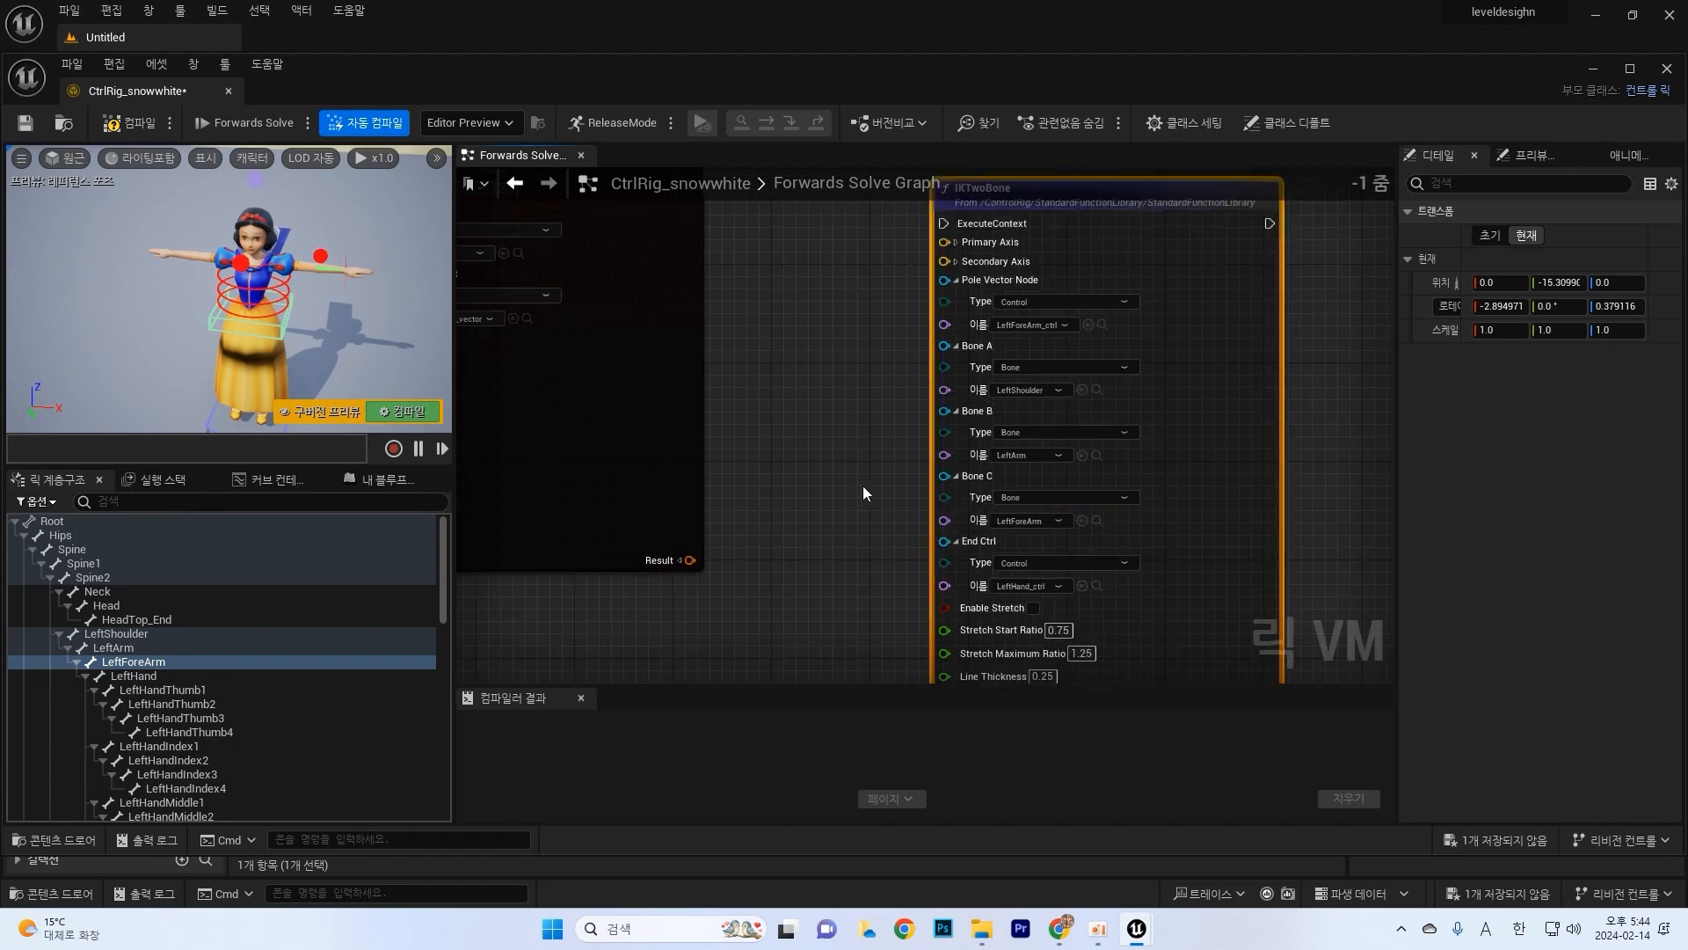
# Step: Connect the AimAt node's execution output to the IKTwoBone node's ExecuteContext and compile the rig
pyautogui.moveTo(860, 487); pyautogui.dragTo(691, 370, button='right')
pyautogui.moveTo(658, 268); pyautogui.dragTo(964, 387)
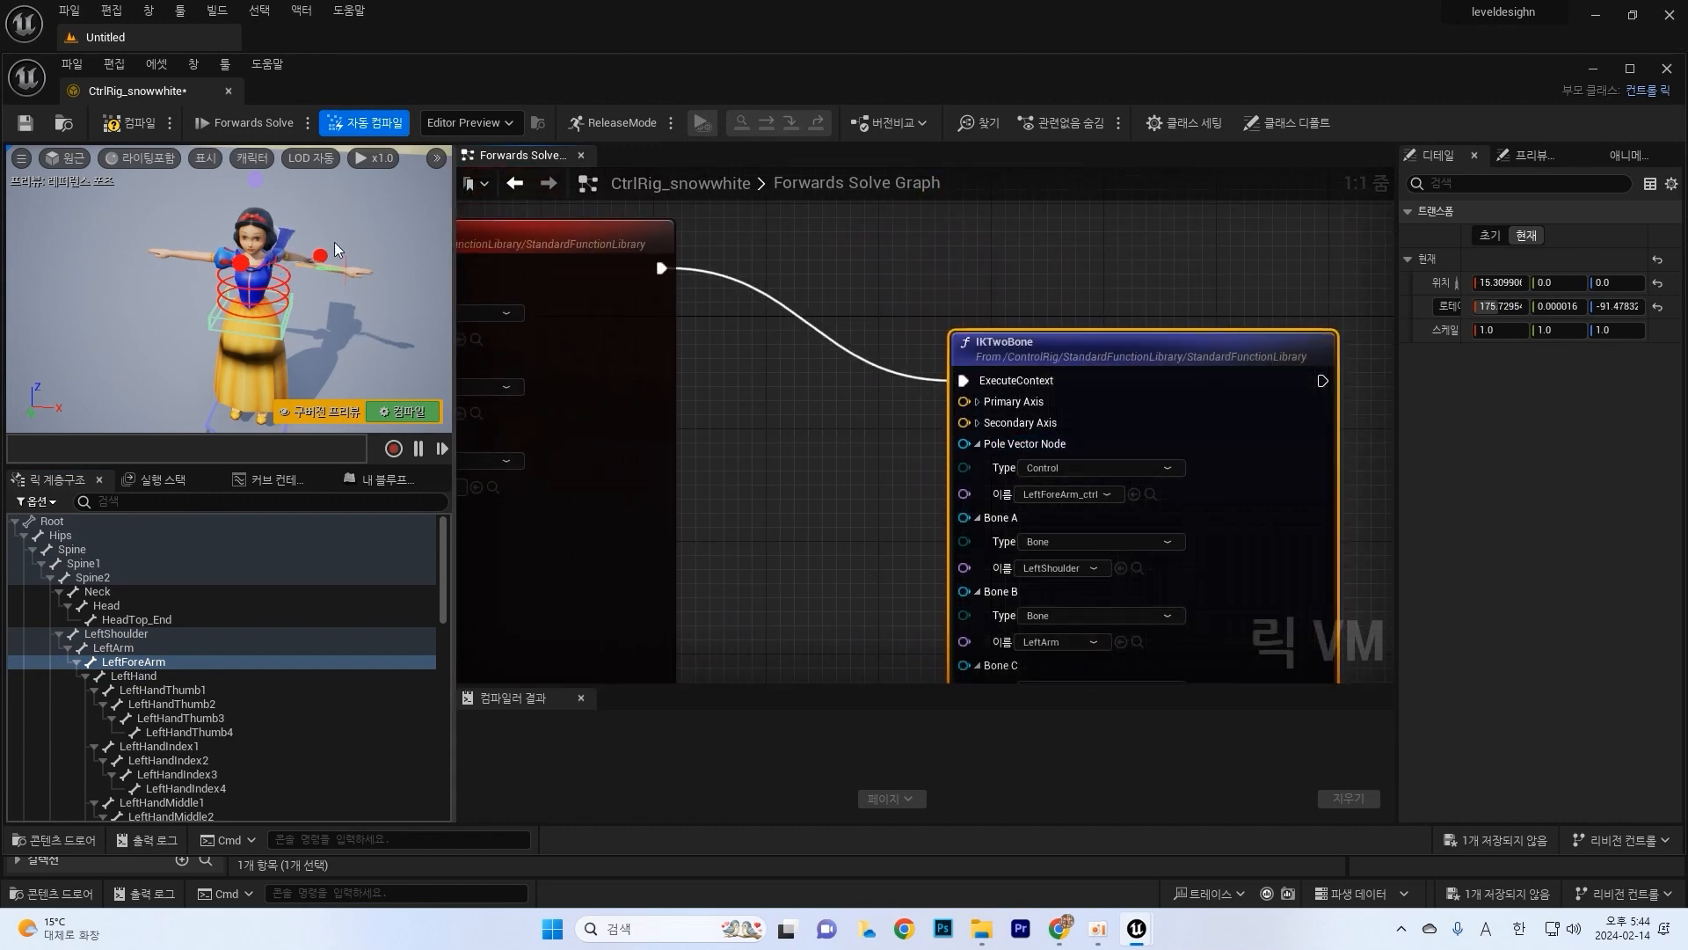
pyautogui.click(129, 125)
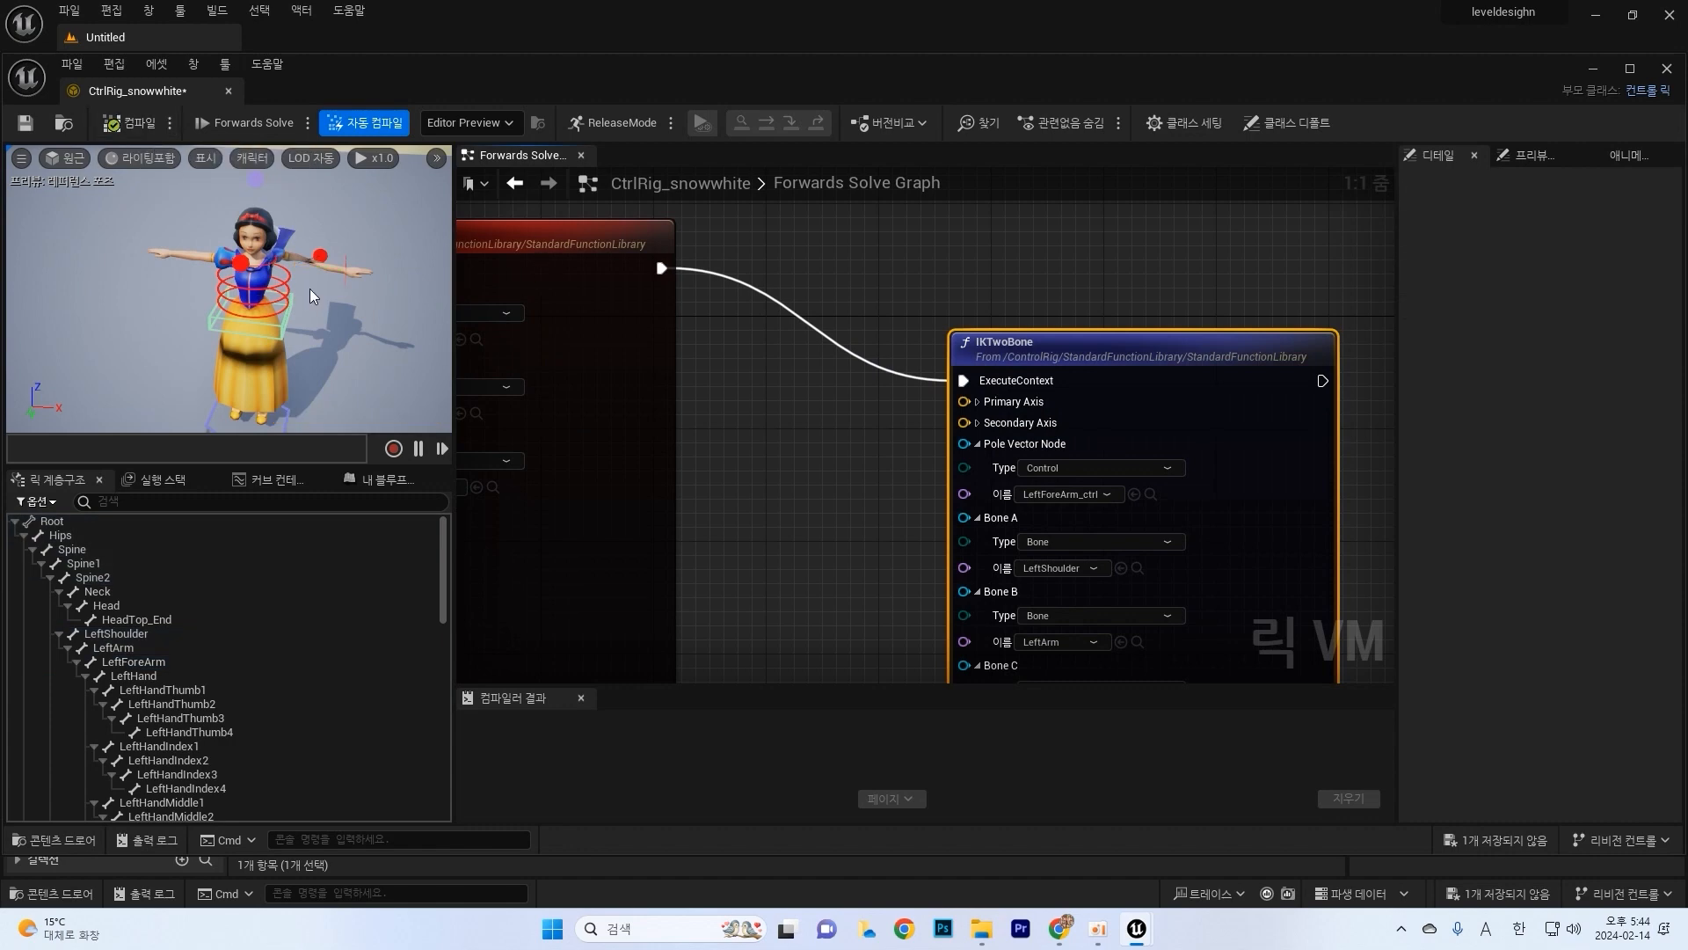
# Step: Expand the Primary Axis and Secondary Axis of the IKTwoBone node and set the Primary Axis X to 0.0
pyautogui.moveTo(832, 491); pyautogui.dragTo(752, 448, button='right')
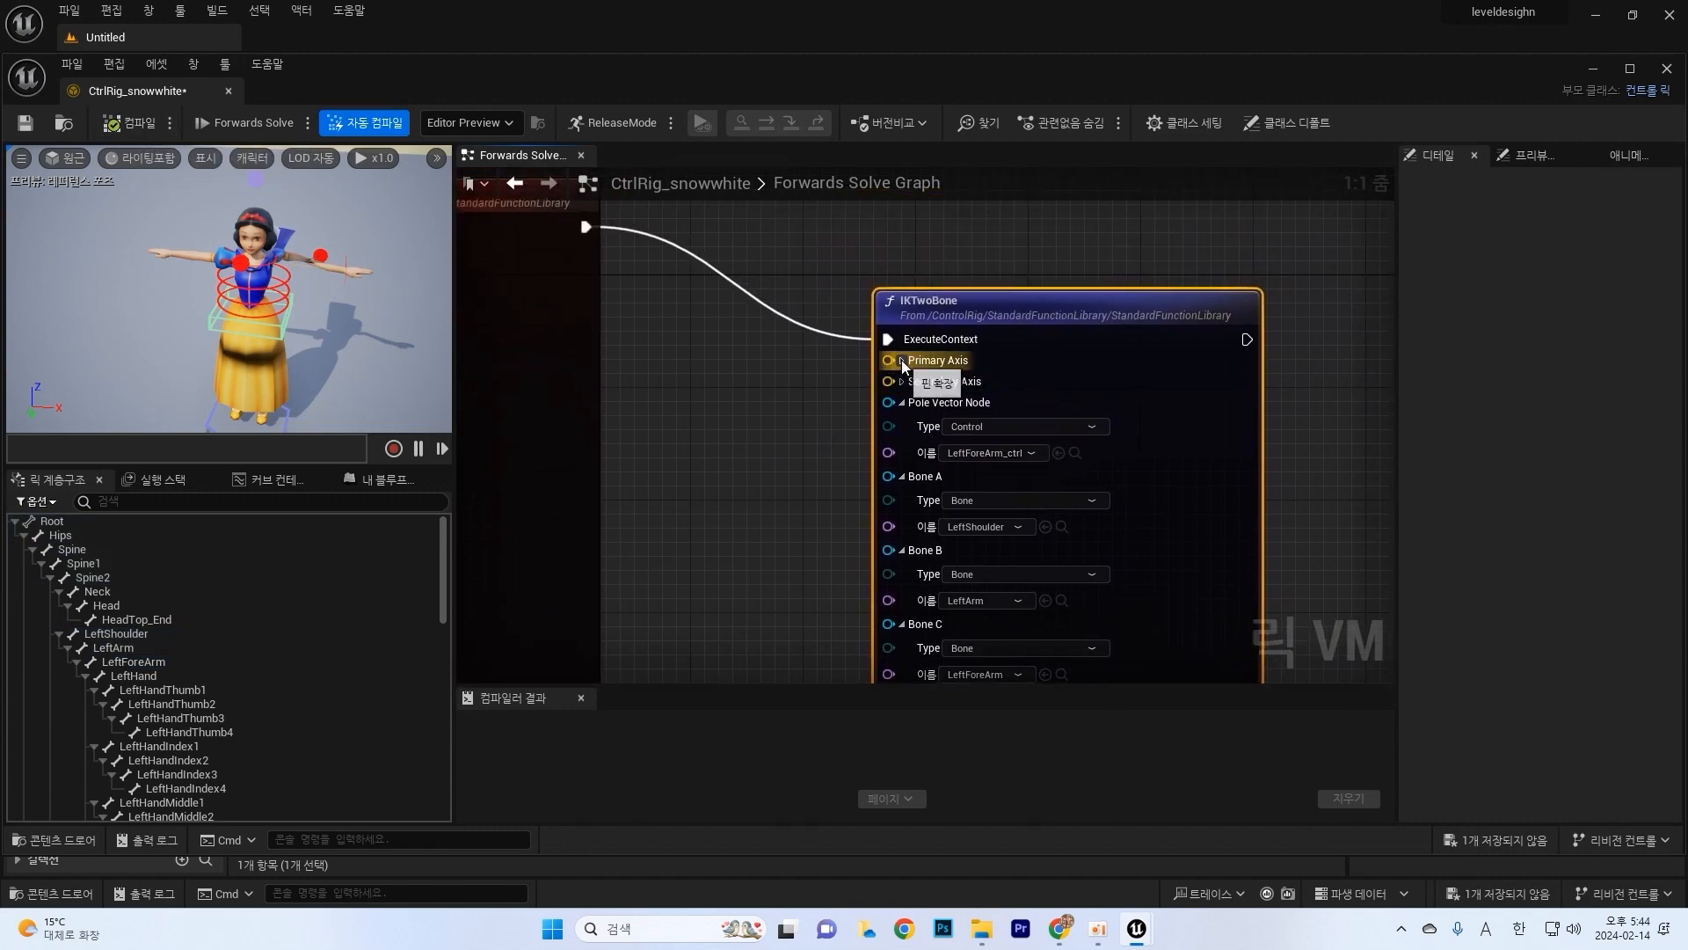
pyautogui.click(899, 361)
pyautogui.click(902, 457)
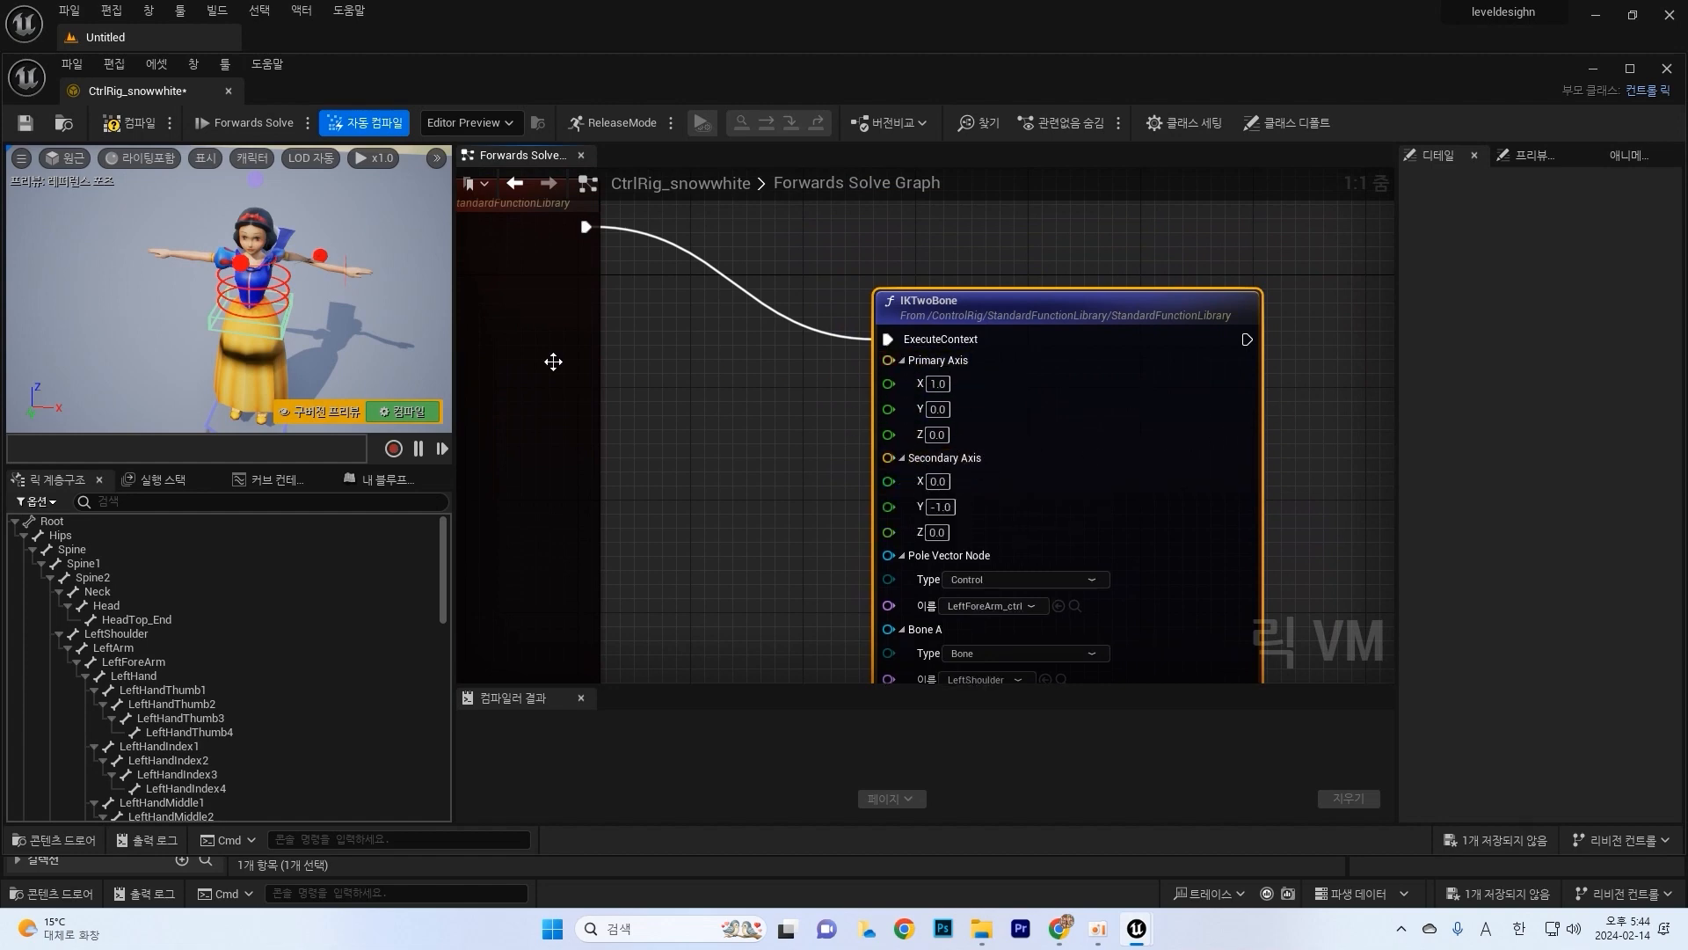
pyautogui.scroll(3, 326, 262)
pyautogui.moveTo(326, 262); pyautogui.dragTo(316, 227, button='right')
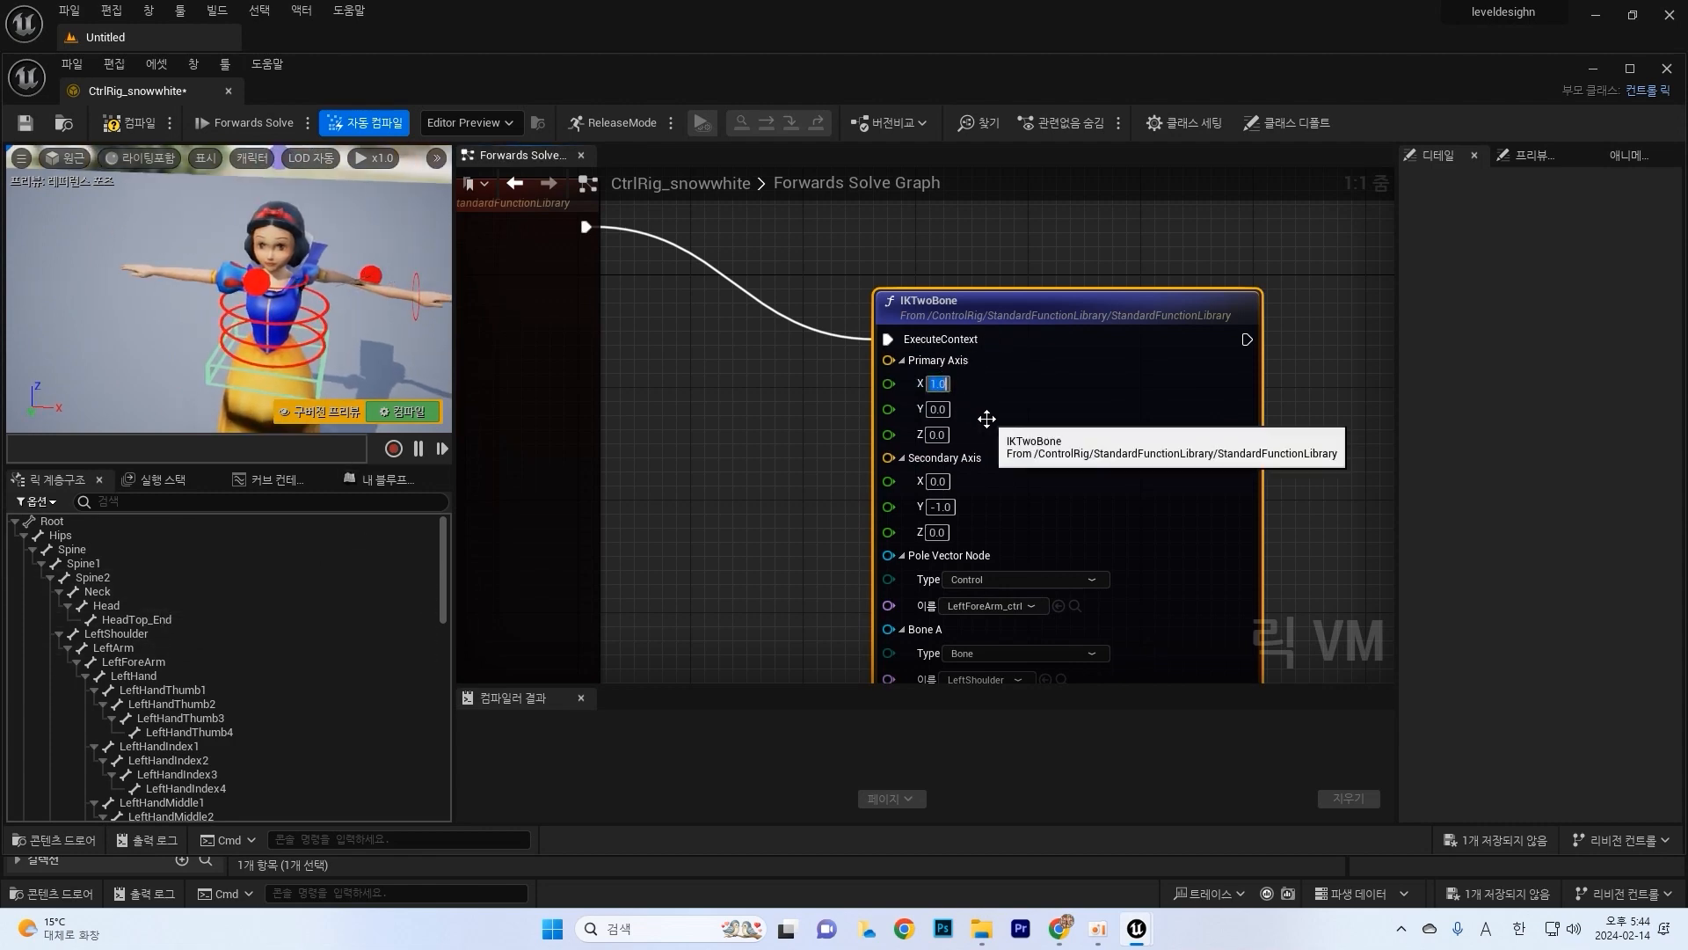
pyautogui.press('Return')
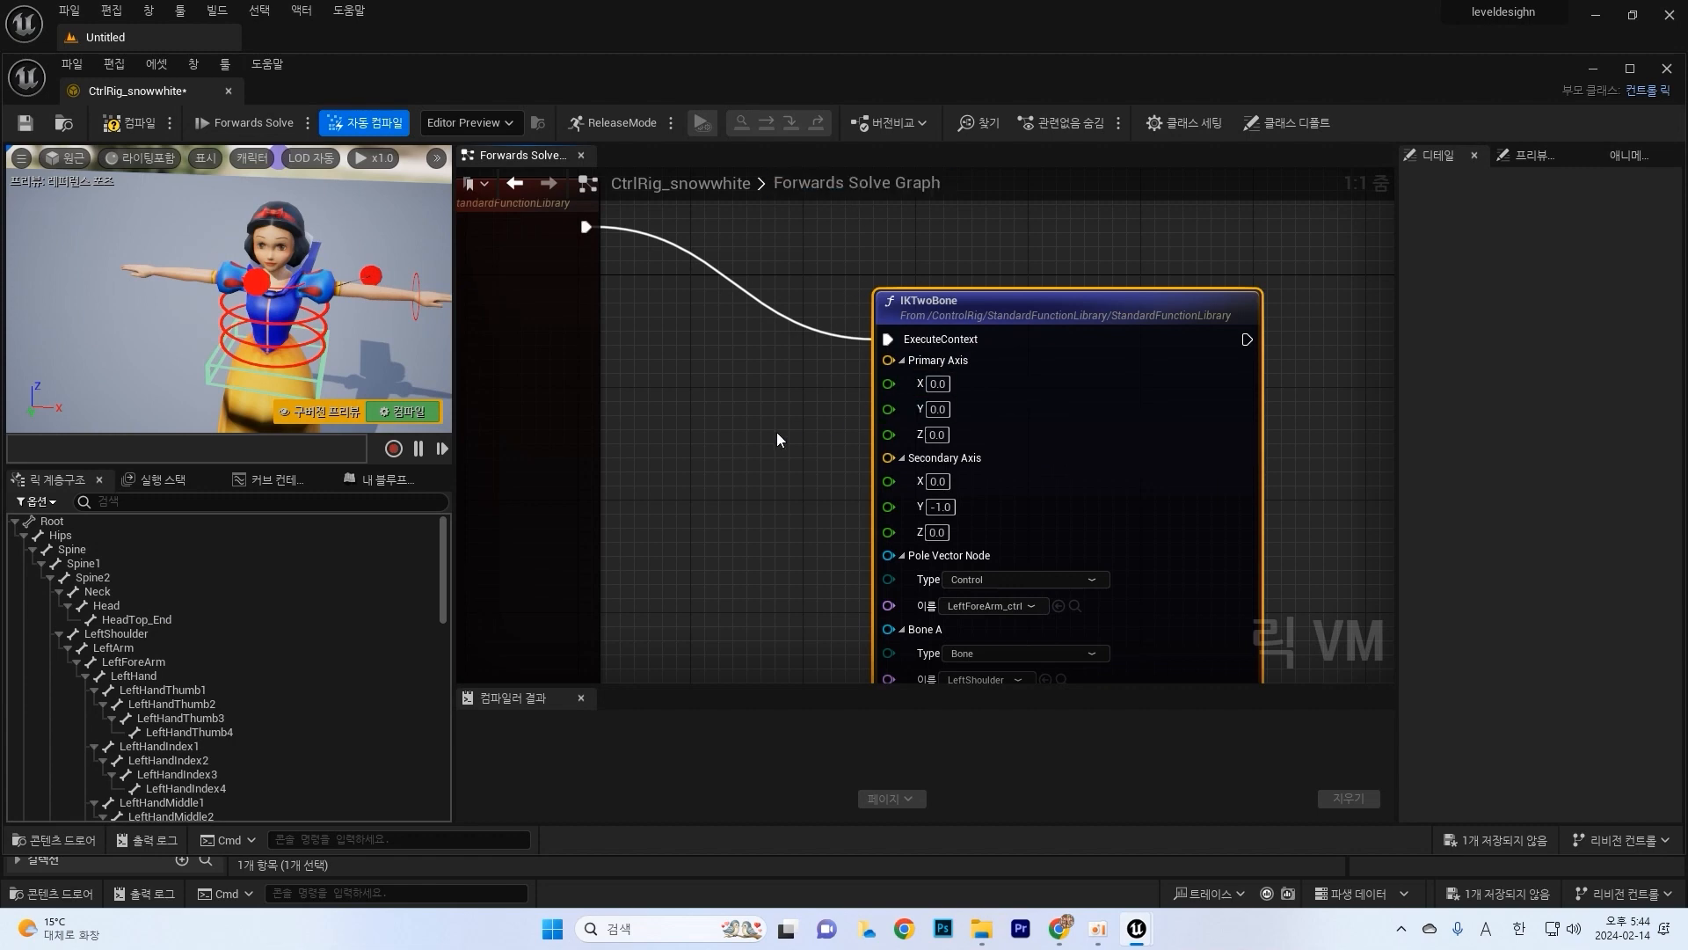
# Step: Set the Secondary Axis Y of the IKTwoBone node to 0.0 and compile the rig
pyautogui.click(943, 507)
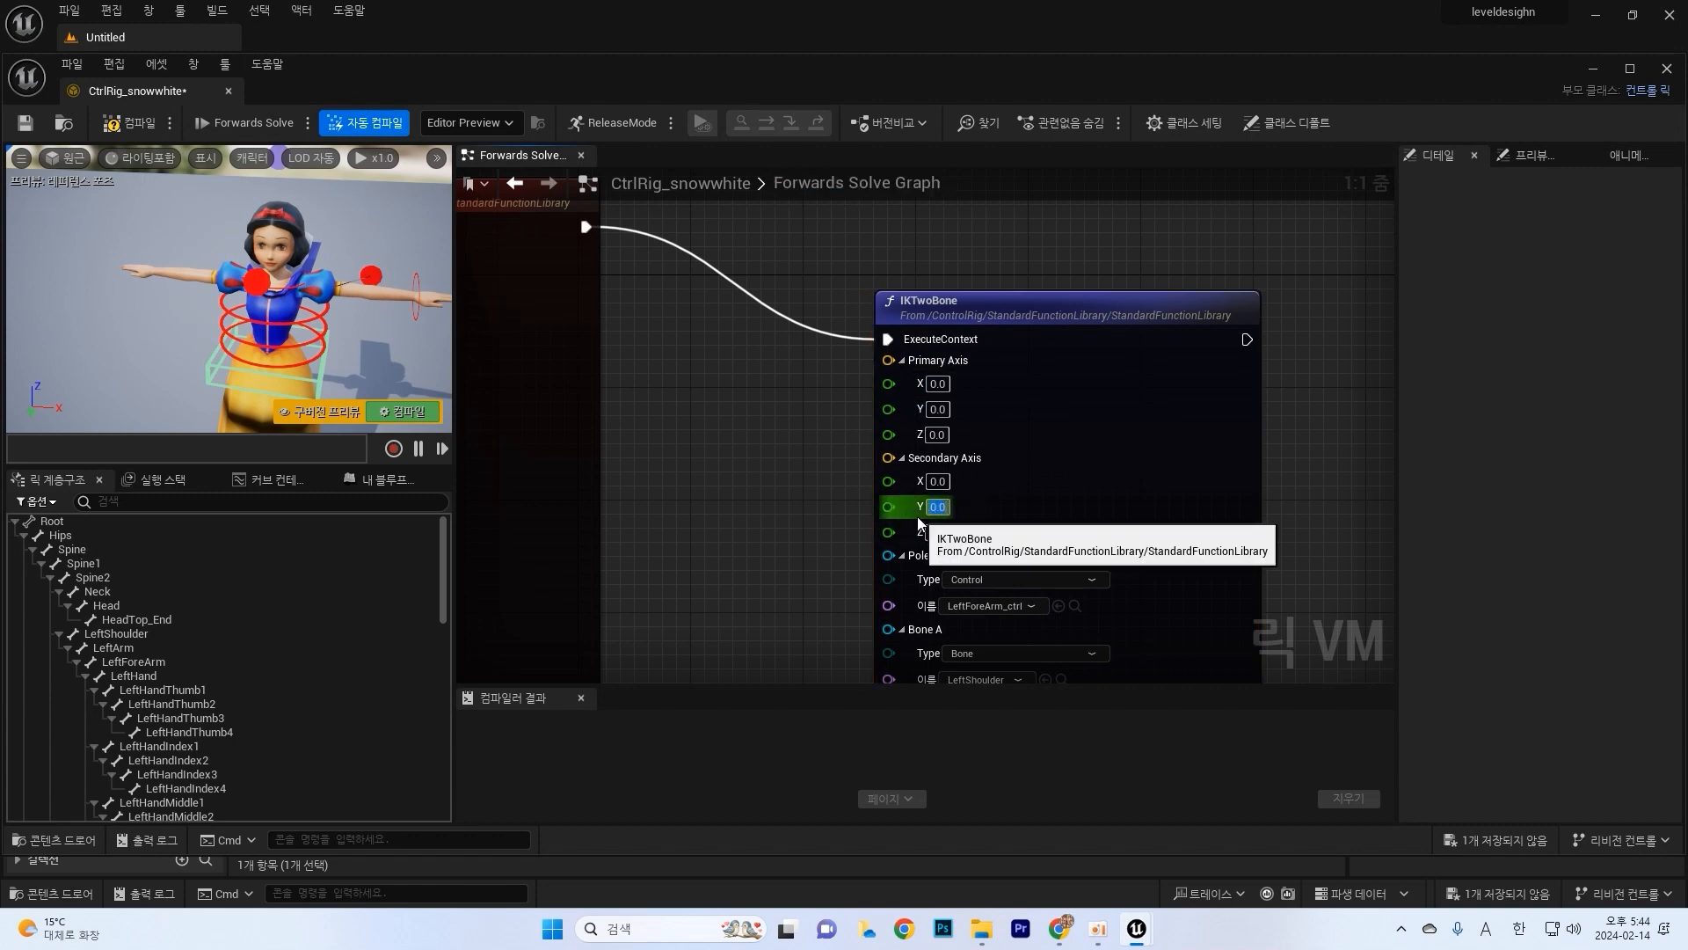
pyautogui.click(826, 493)
pyautogui.scroll(-1, 860, 408)
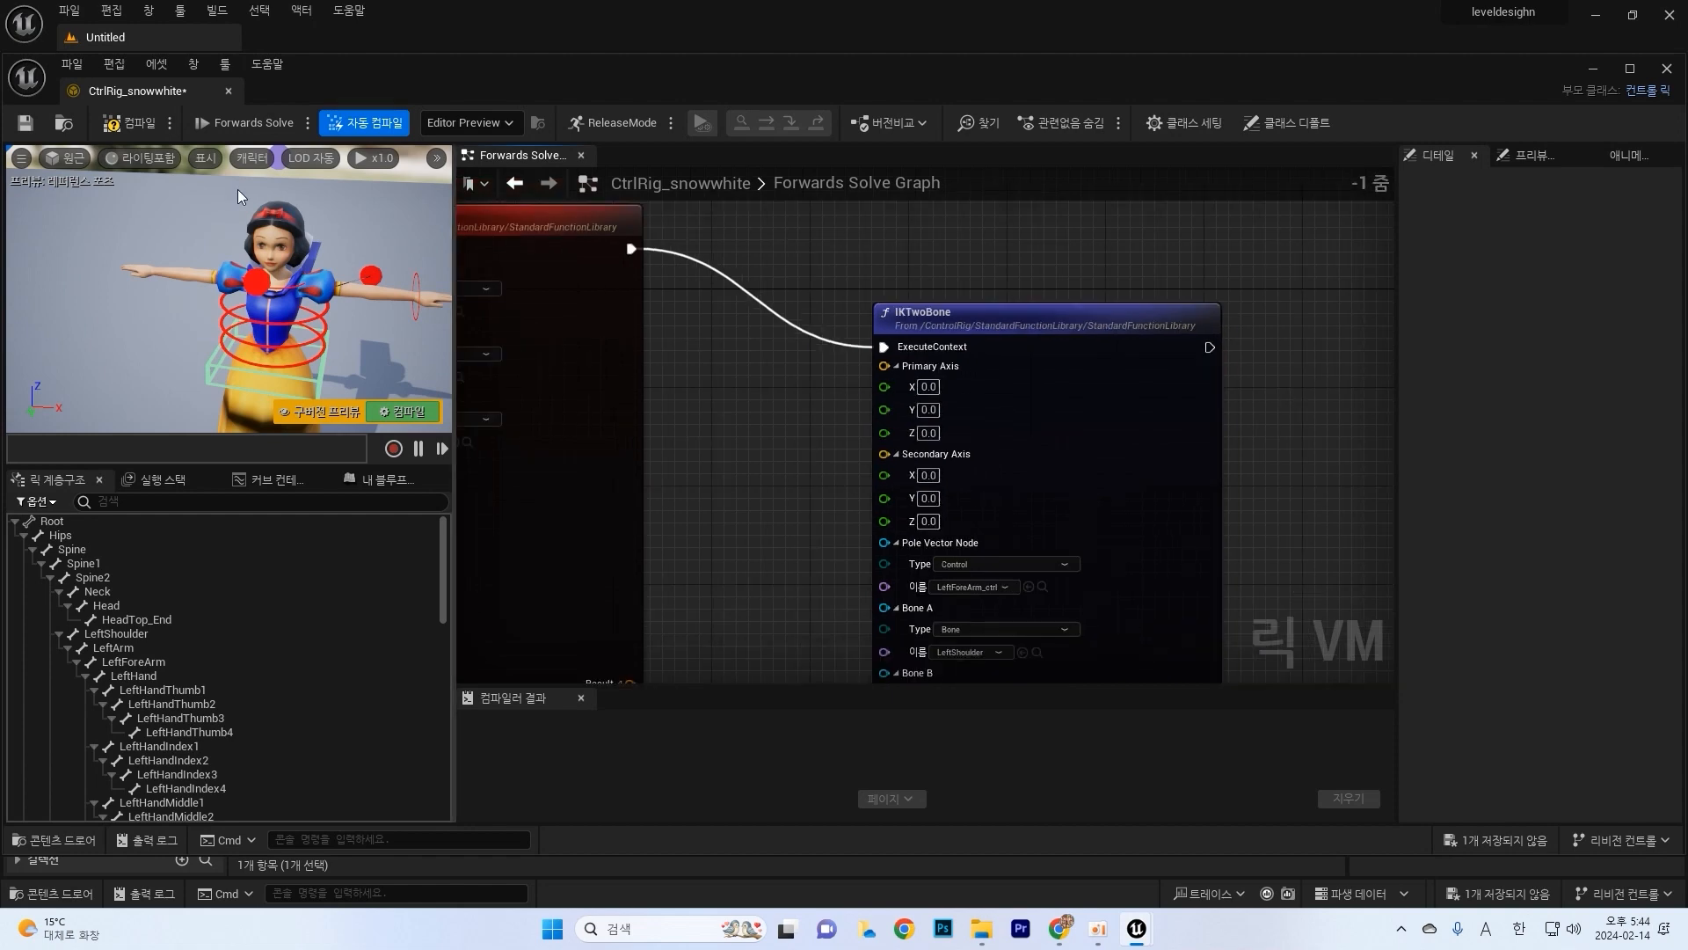
pyautogui.click(122, 124)
# Step: Test the left arm IK by moving LeftHand_ctrl in the preview
pyautogui.click(423, 299)
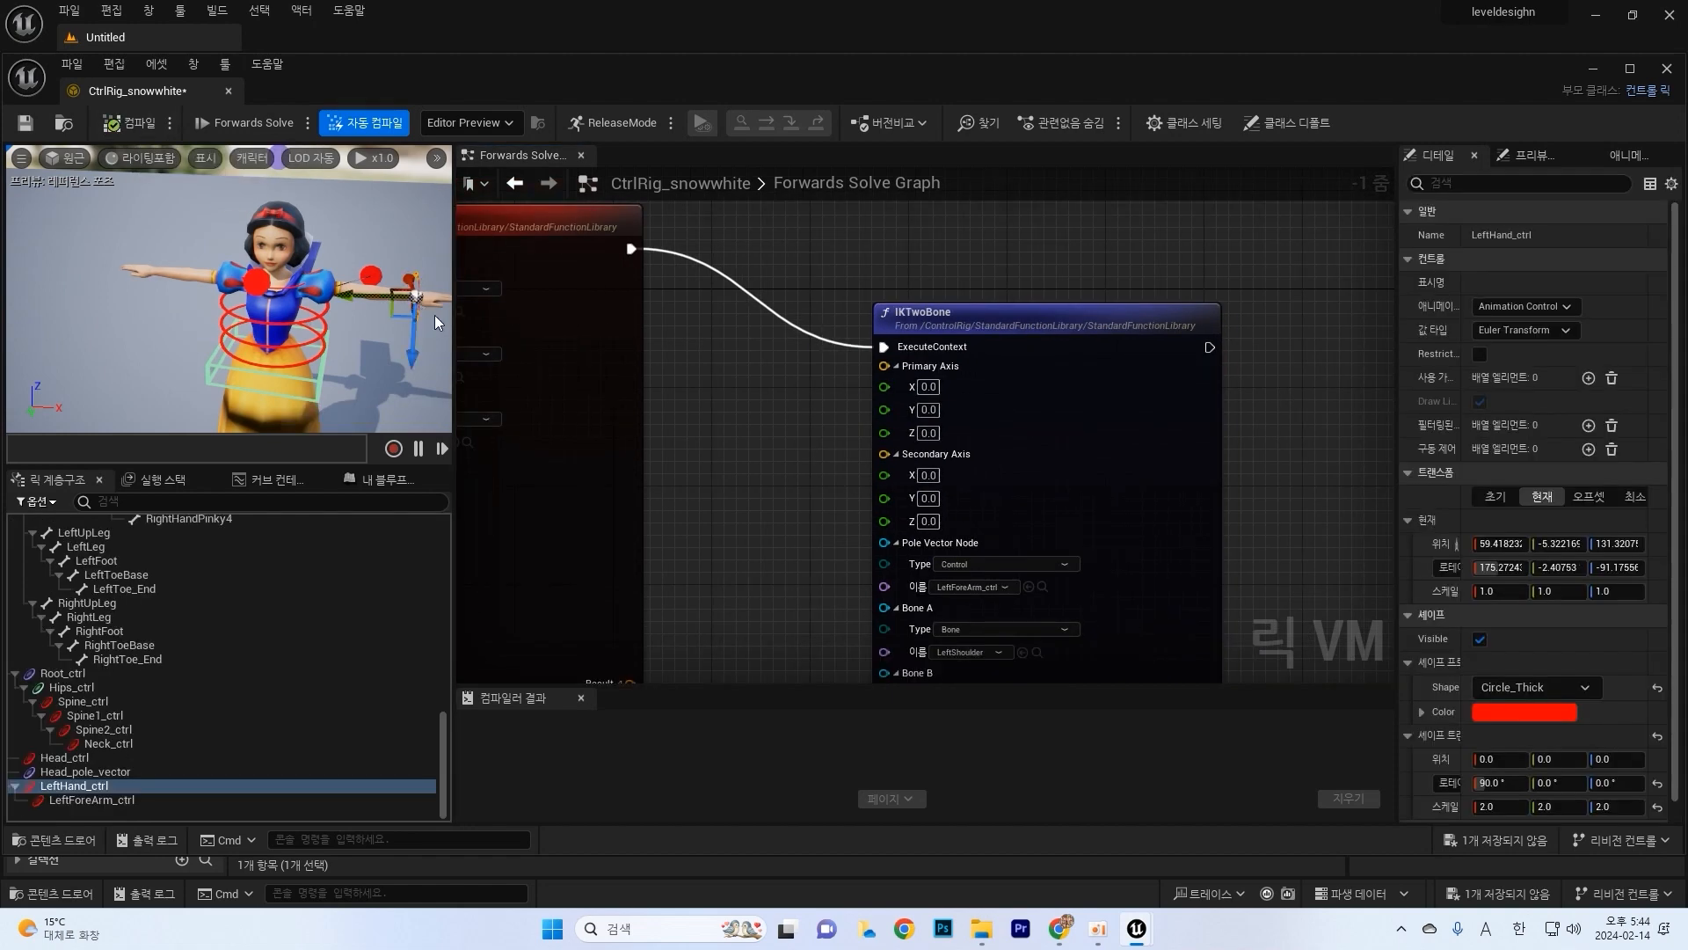
pyautogui.moveTo(381, 297); pyautogui.dragTo(383, 315)
pyautogui.moveTo(403, 337); pyautogui.dragTo(475, 343, button='right')
pyautogui.moveTo(308, 320)
pyautogui.mouseDown()
pyautogui.moveTo(330, 378)
pyautogui.moveTo(343, 317)
pyautogui.moveTo(375, 373)
pyautogui.moveTo(316, 295)
pyautogui.moveTo(307, 312)
pyautogui.mouseUp()
pyautogui.moveTo(196, 300); pyautogui.dragTo(264, 296, button='right')
pyautogui.moveTo(171, 306); pyautogui.dragTo(314, 303)
pyautogui.click(314, 303)
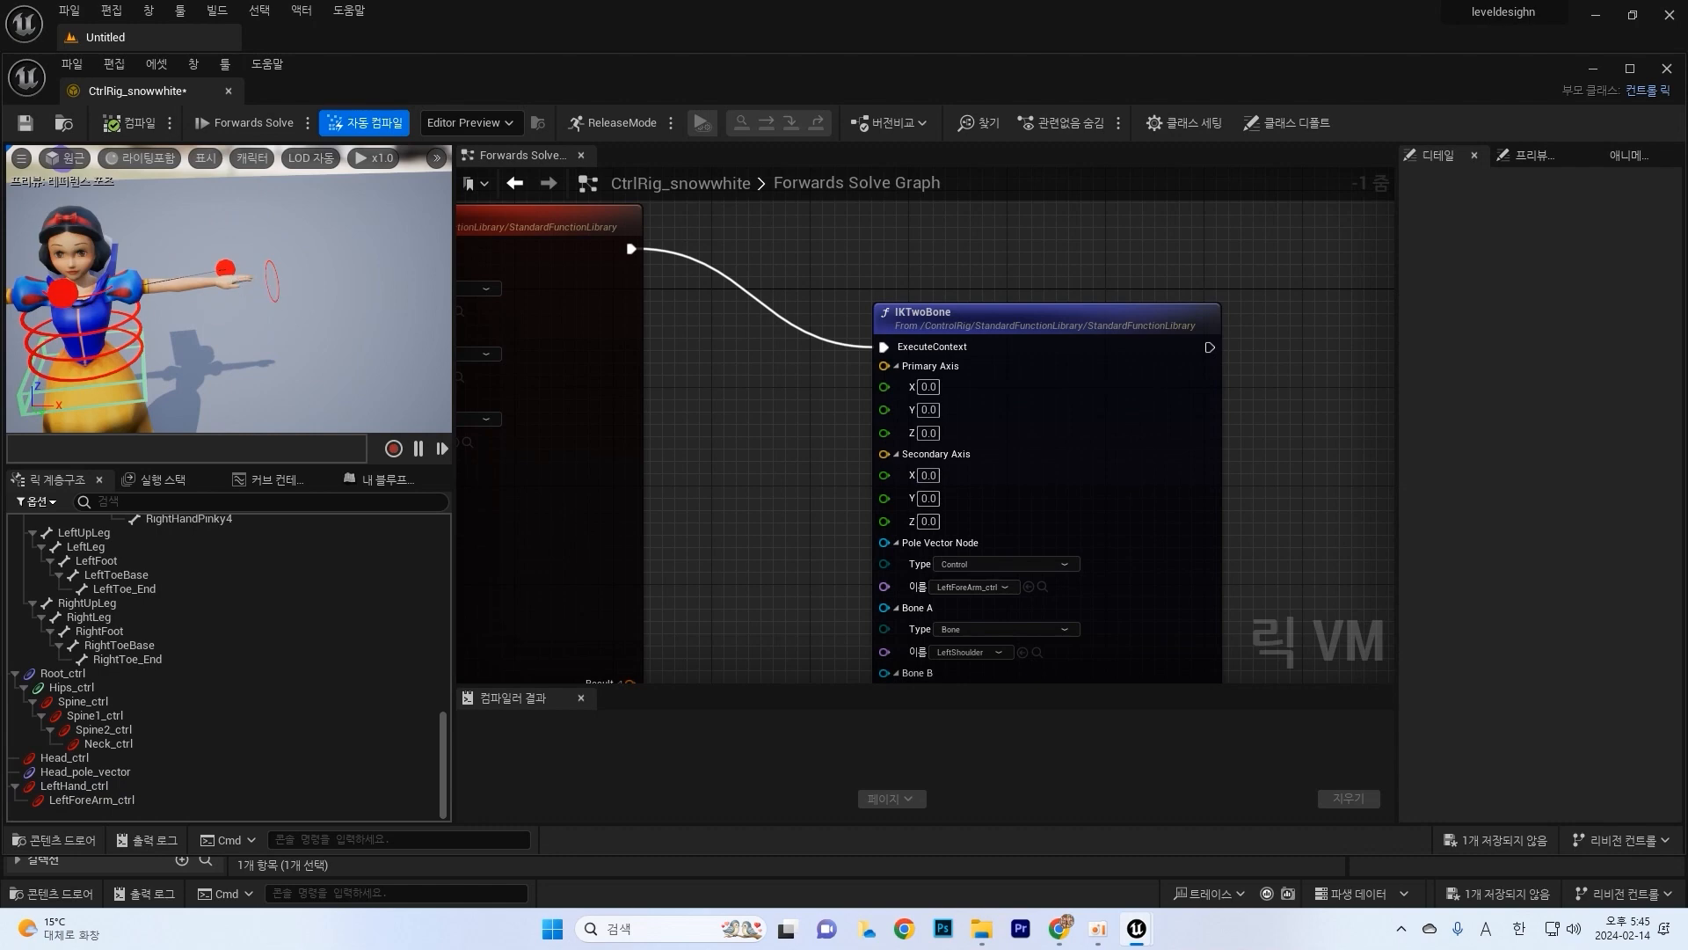
# Step: Test the left elbow's response by moving LeftForeArm_ctrl in the preview
pyautogui.click(226, 267)
pyautogui.moveTo(211, 299); pyautogui.dragTo(211, 375)
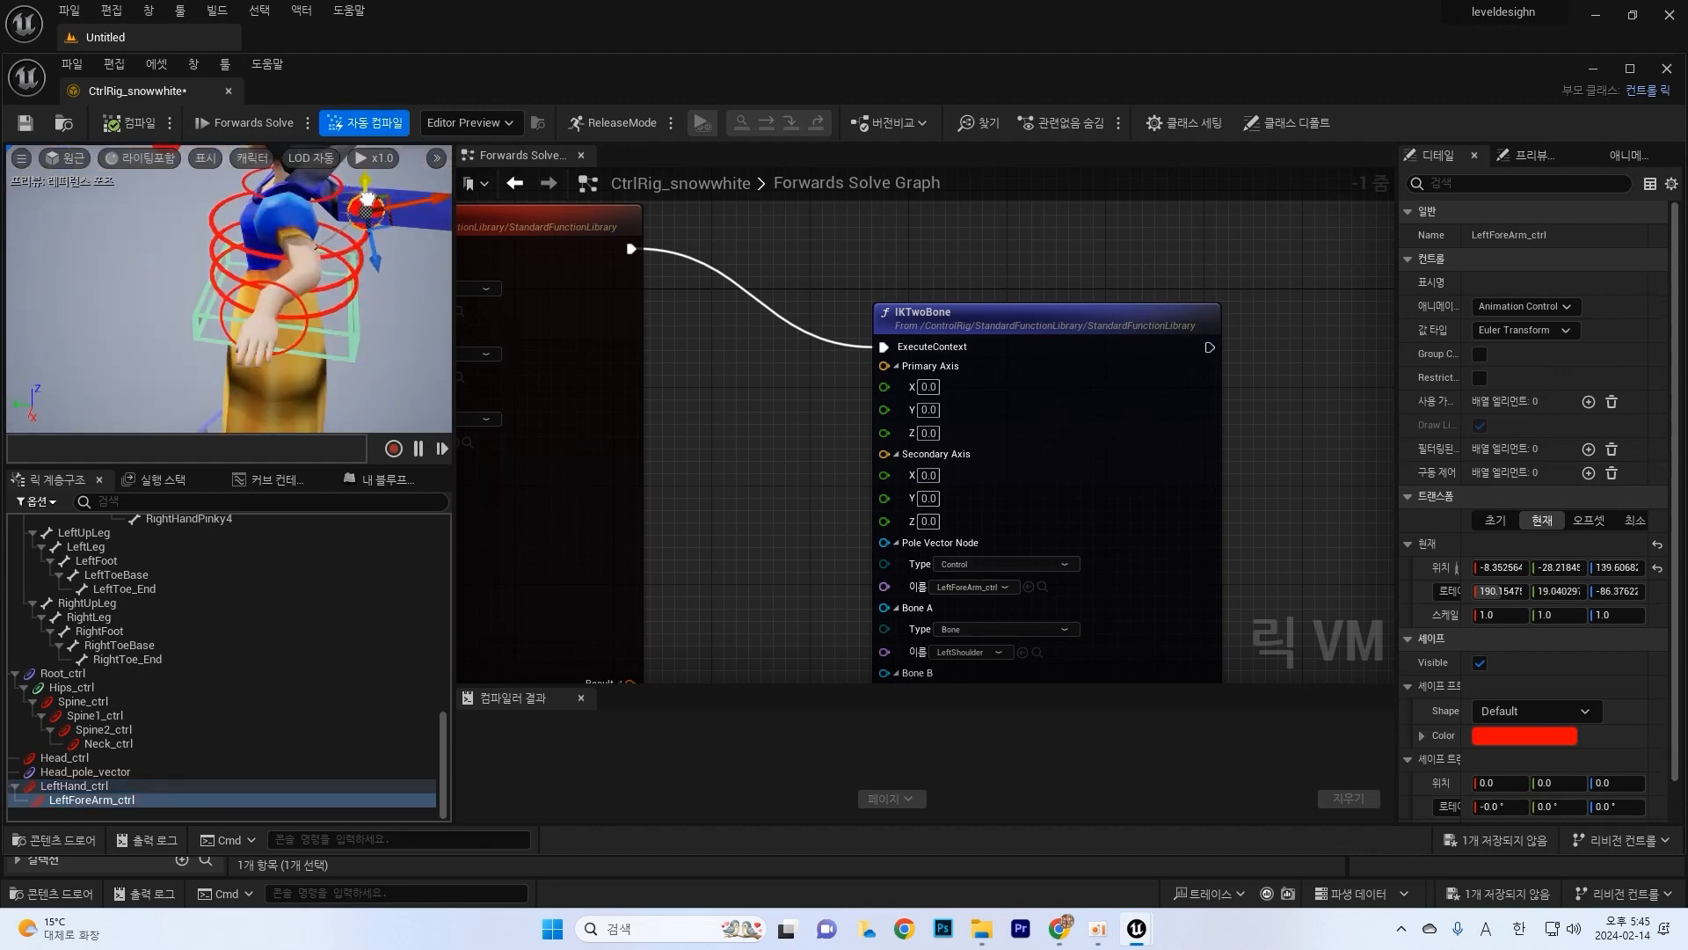
pyautogui.moveTo(367, 197)
pyautogui.mouseDown()
pyautogui.moveTo(376, 374)
pyautogui.moveTo(365, 176)
pyautogui.moveTo(363, 264)
pyautogui.moveTo(354, 199)
pyautogui.mouseUp()
pyautogui.moveTo(372, 255); pyautogui.dragTo(421, 247)
pyautogui.moveTo(324, 309); pyautogui.dragTo(496, 303, button='right')
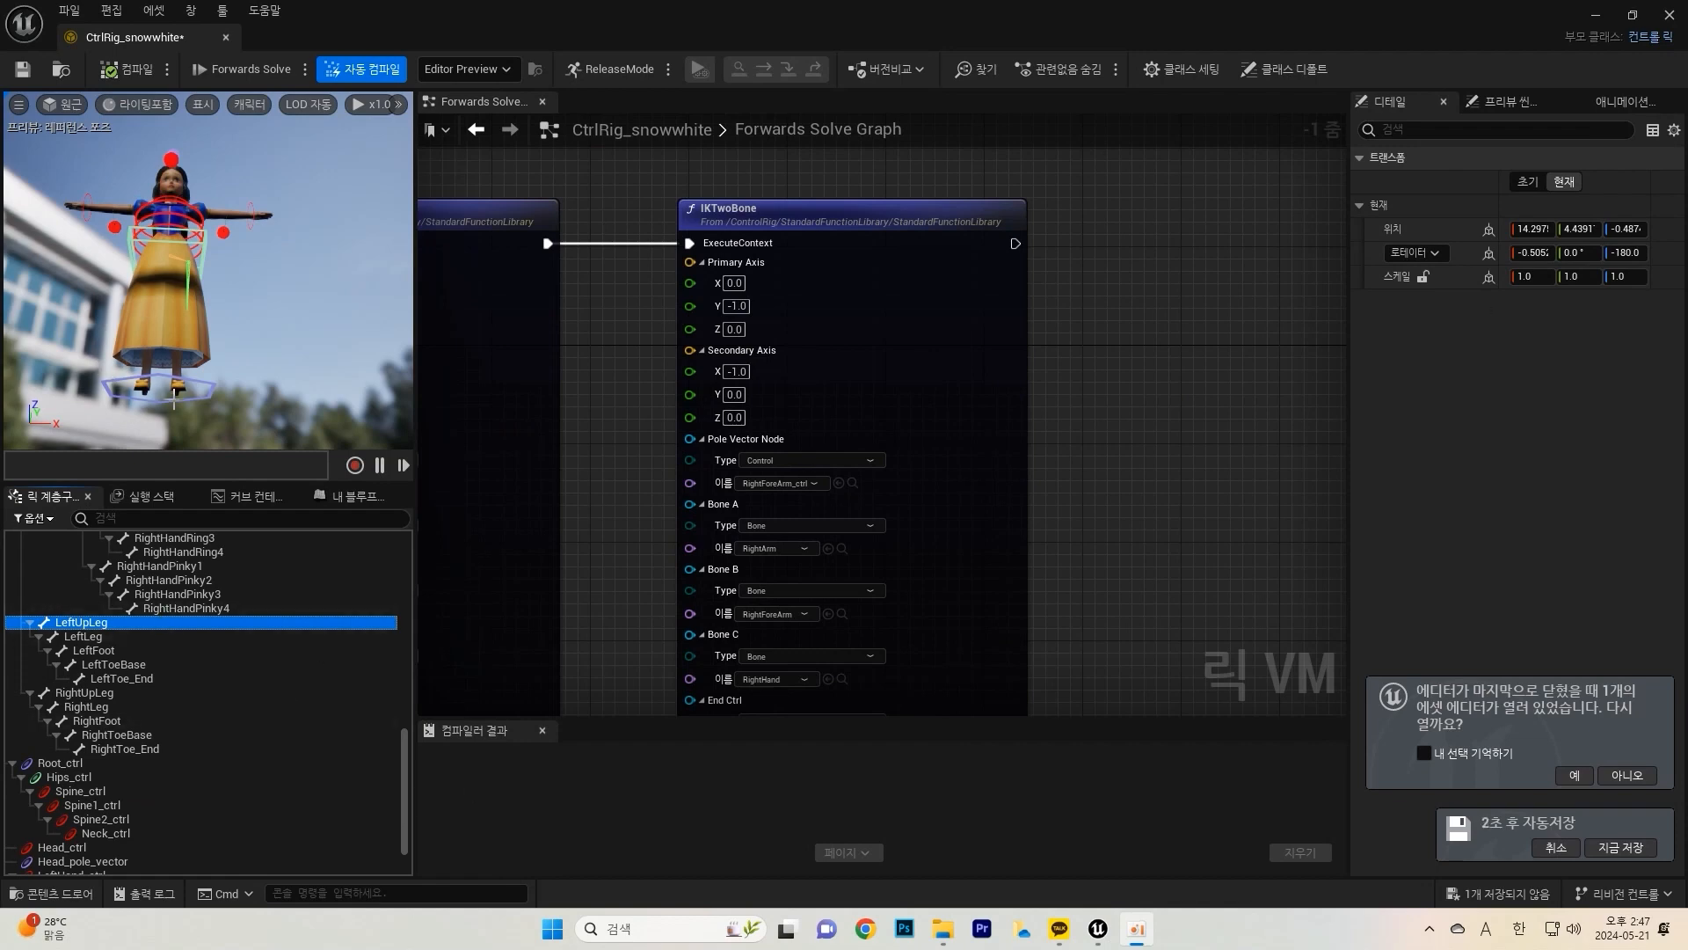
# Step: Examine the left leg bone chain from LeftUpLeg down to LeftToe_End in the rig hierarchy
pyautogui.click(88, 635)
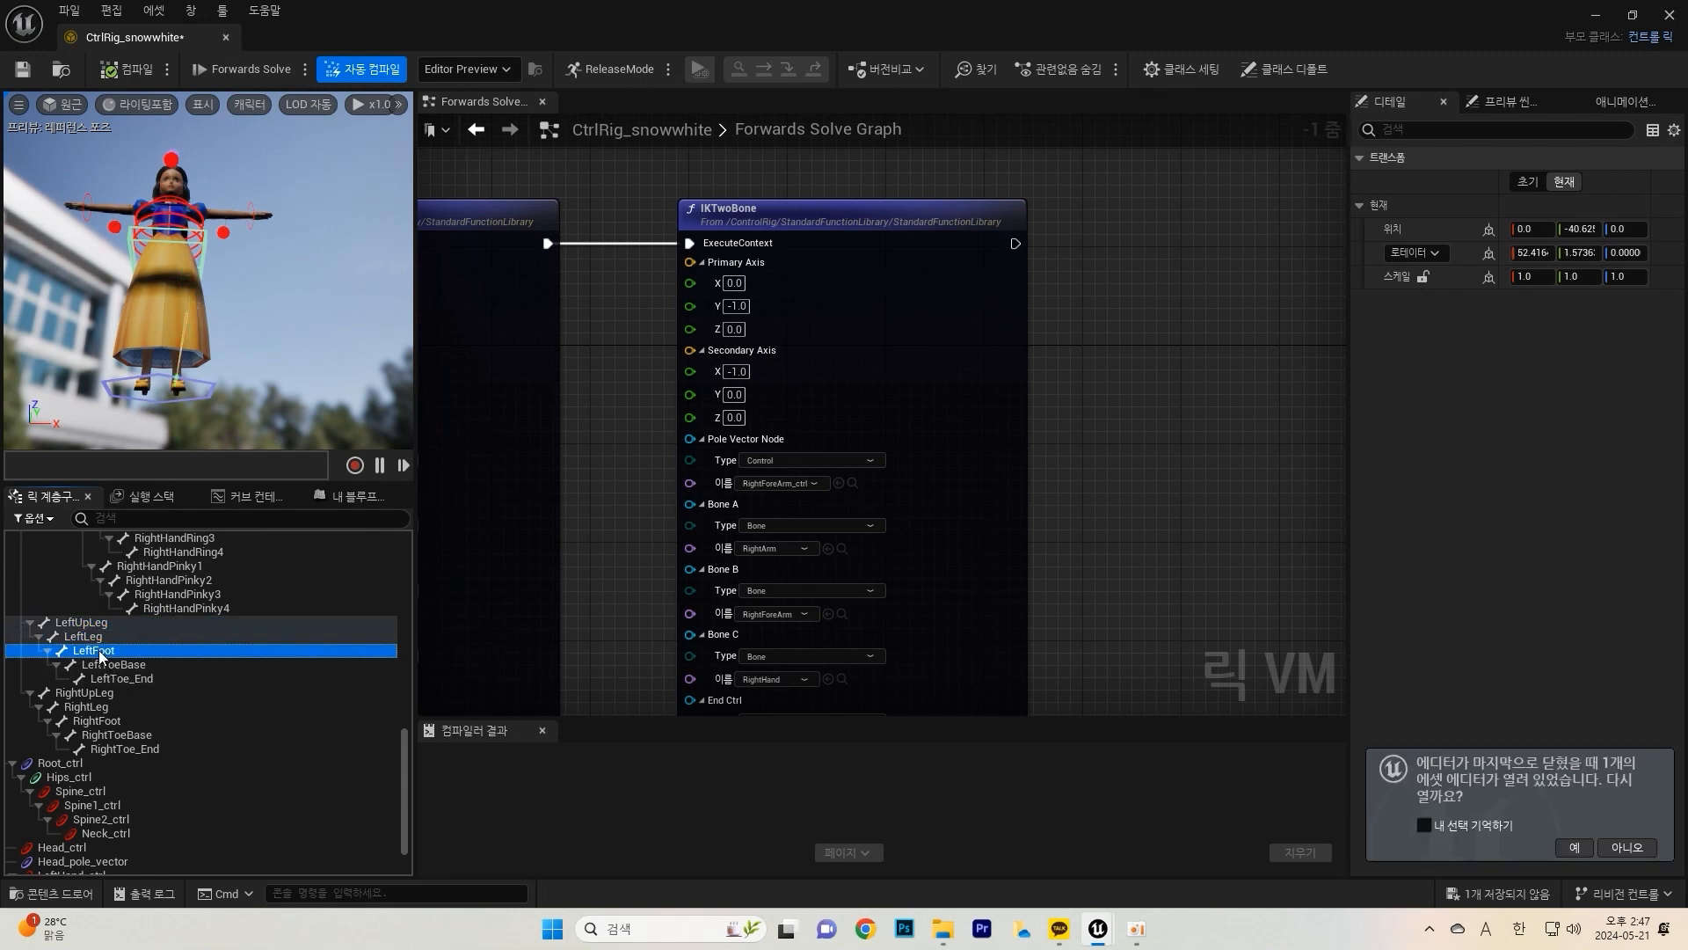
pyautogui.click(134, 666)
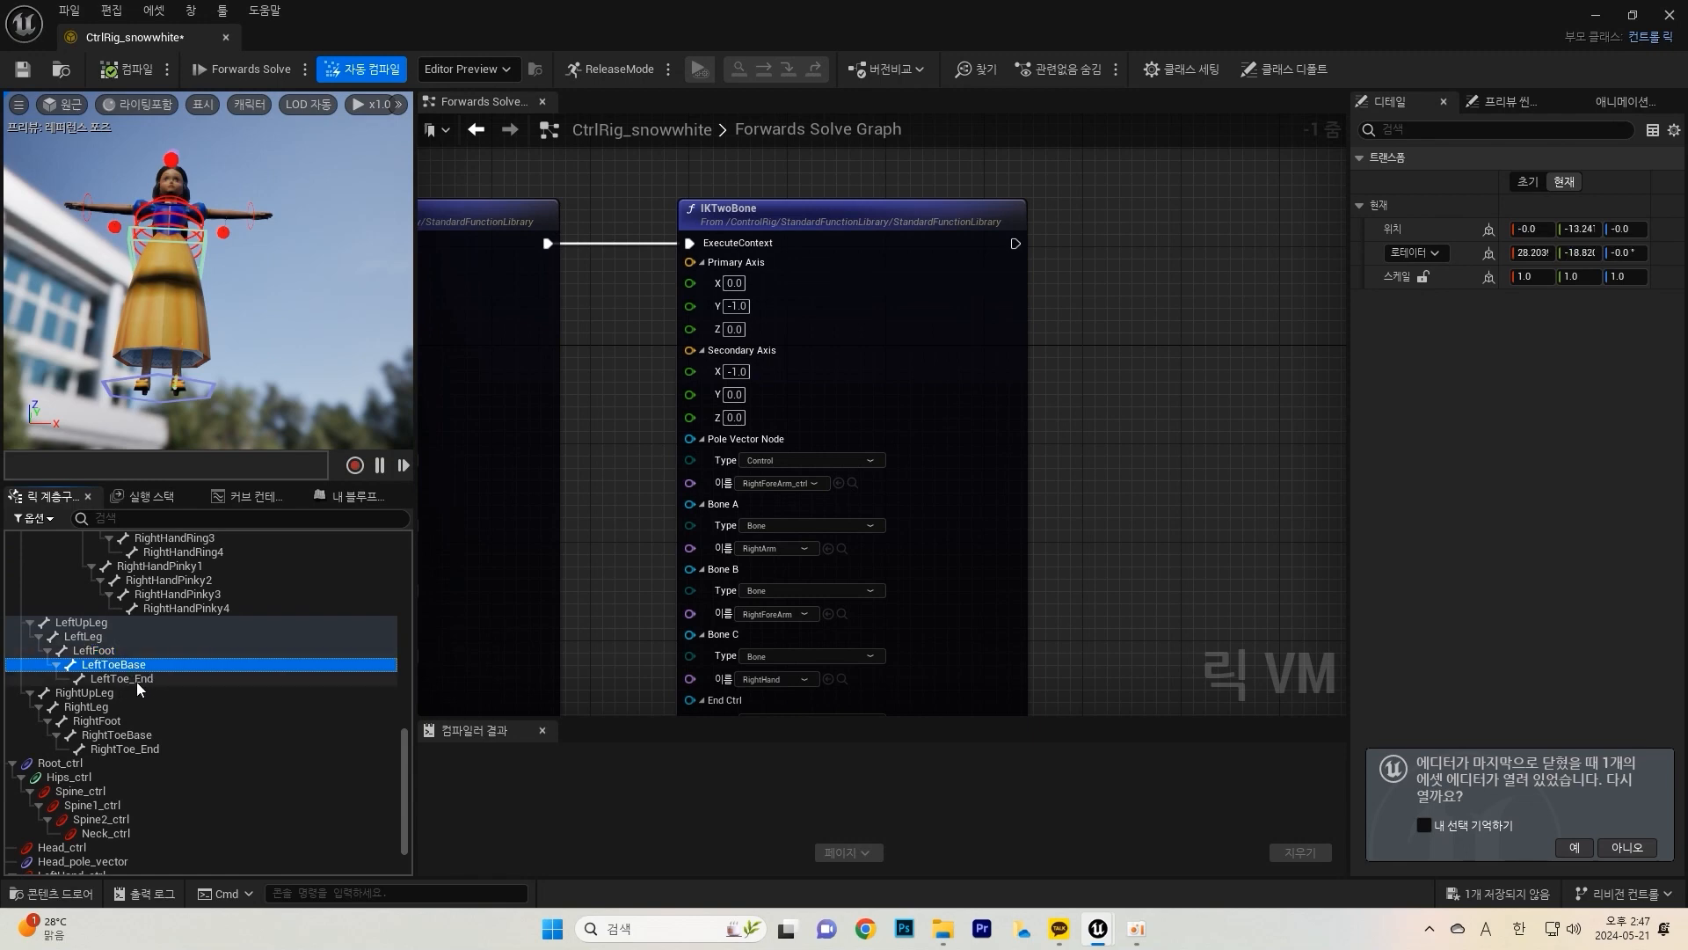
pyautogui.click(123, 678)
pyautogui.click(125, 666)
pyautogui.click(121, 680)
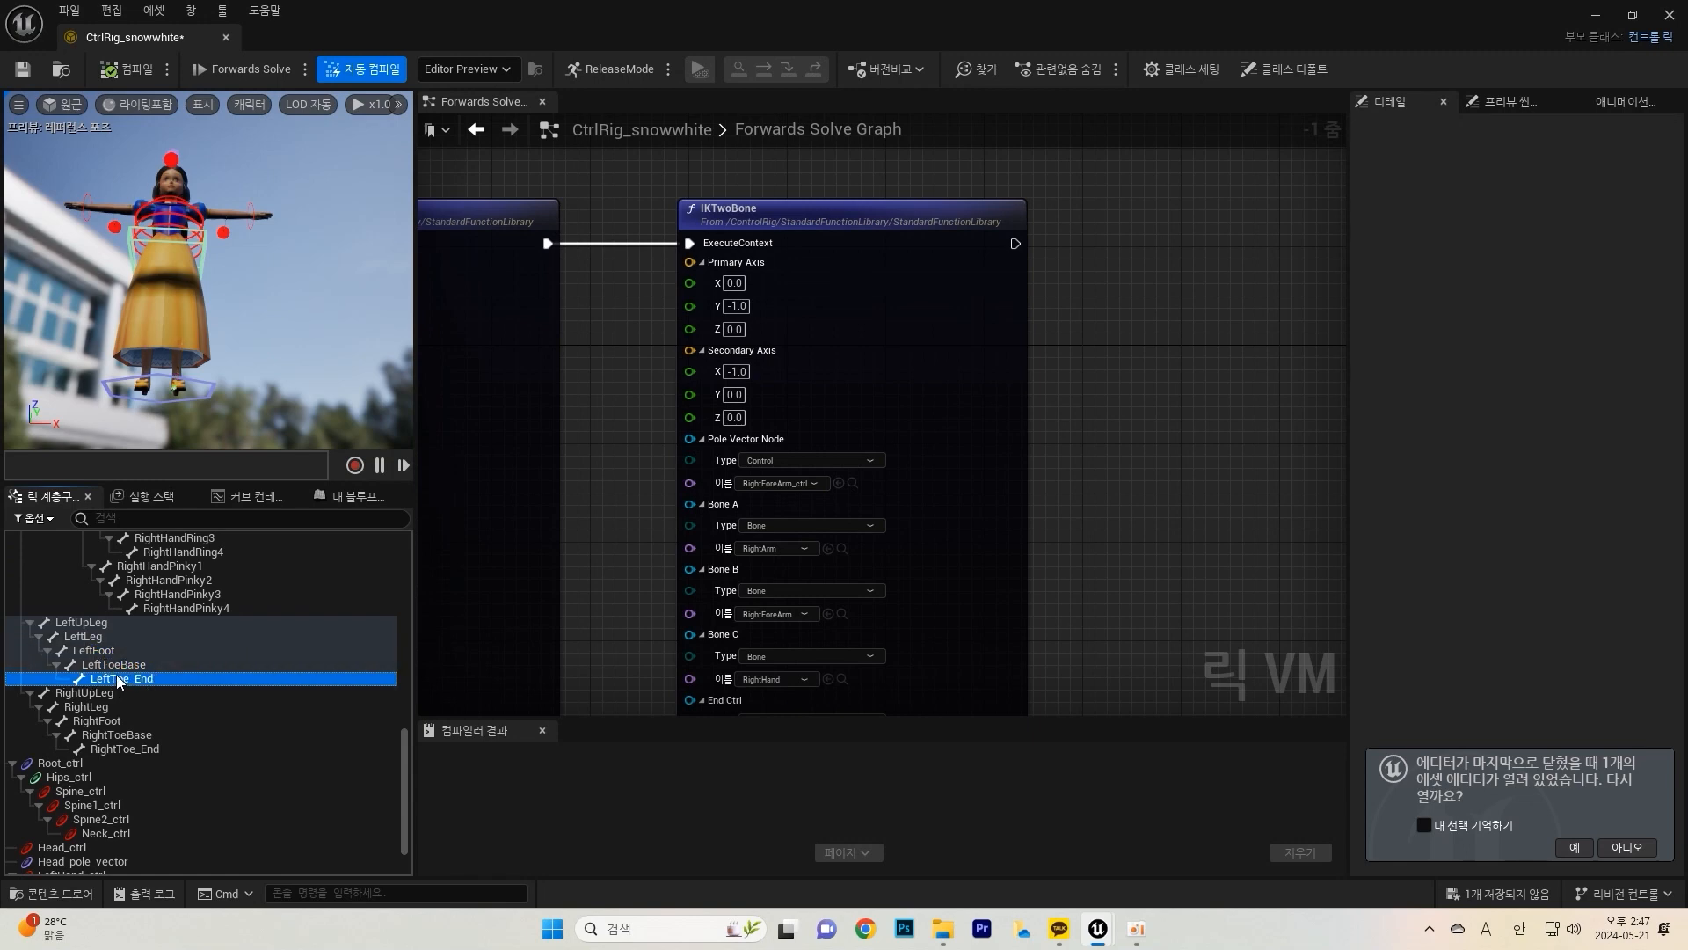
pyautogui.click(91, 624)
pyautogui.click(94, 637)
pyautogui.click(100, 653)
pyautogui.click(91, 625)
pyautogui.click(92, 639)
# Step: Create a new control under the LeftFoot bone
pyautogui.click(95, 651)
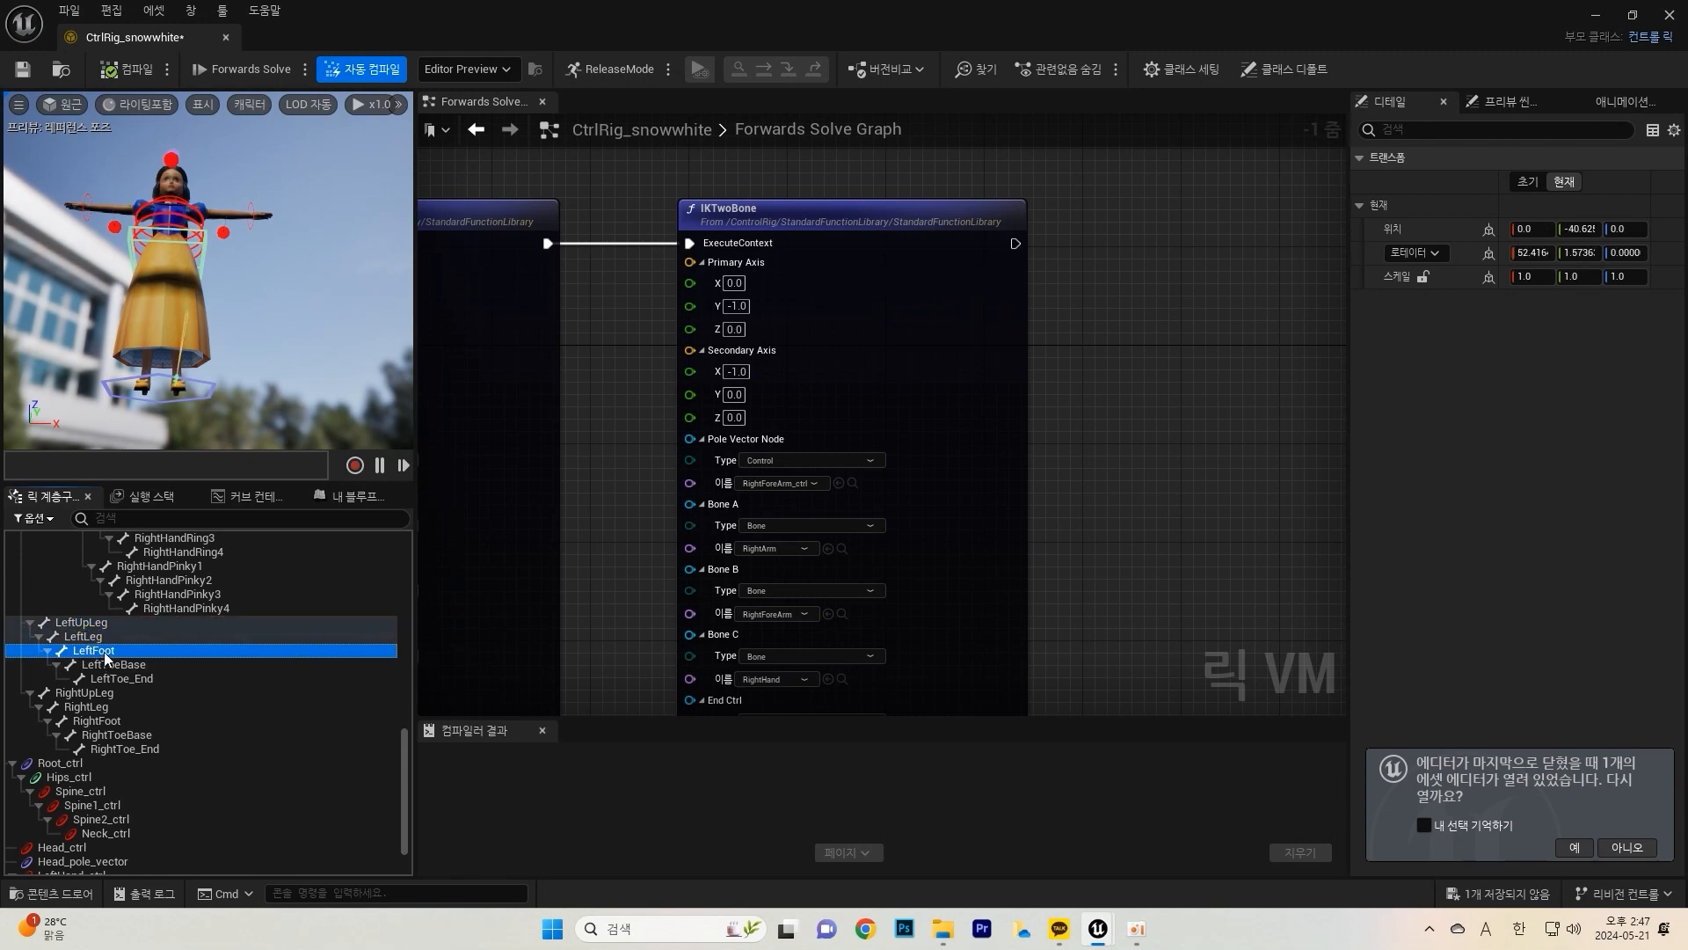
pyautogui.rightClick(107, 658)
pyautogui.moveTo(226, 179)
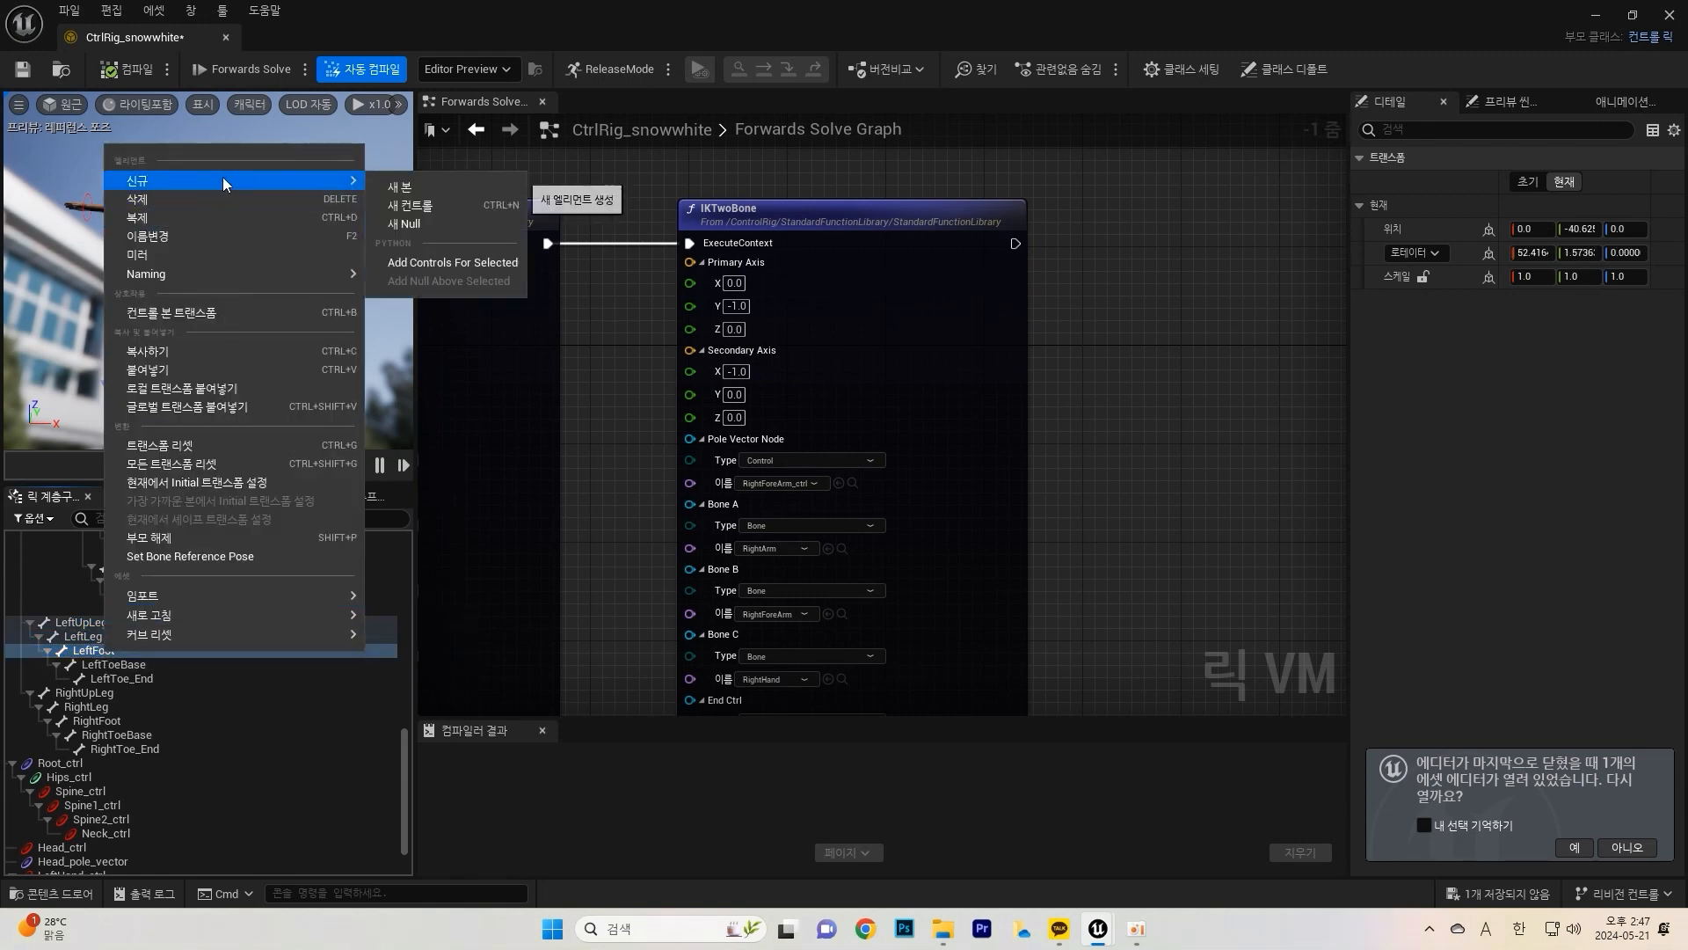
pyautogui.click(438, 206)
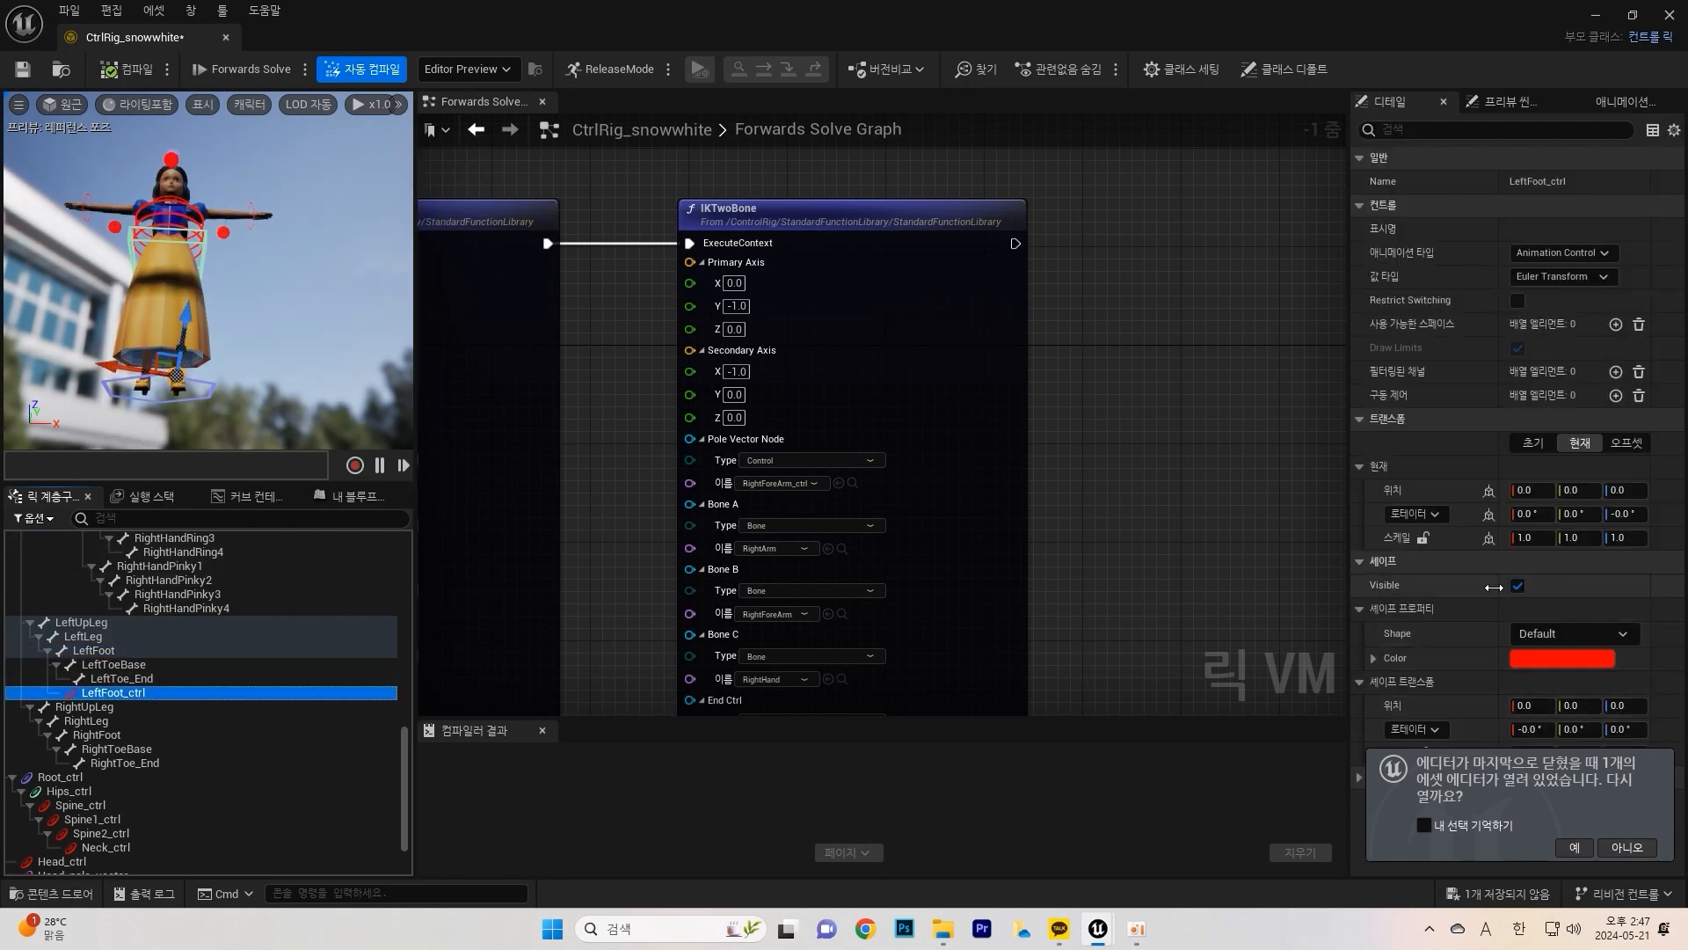
# Step: Set the left foot control's shape to Circle_Thick with a shape scale of 2.0 on all axes, and accept reopening the asset editor
pyautogui.click(1618, 633)
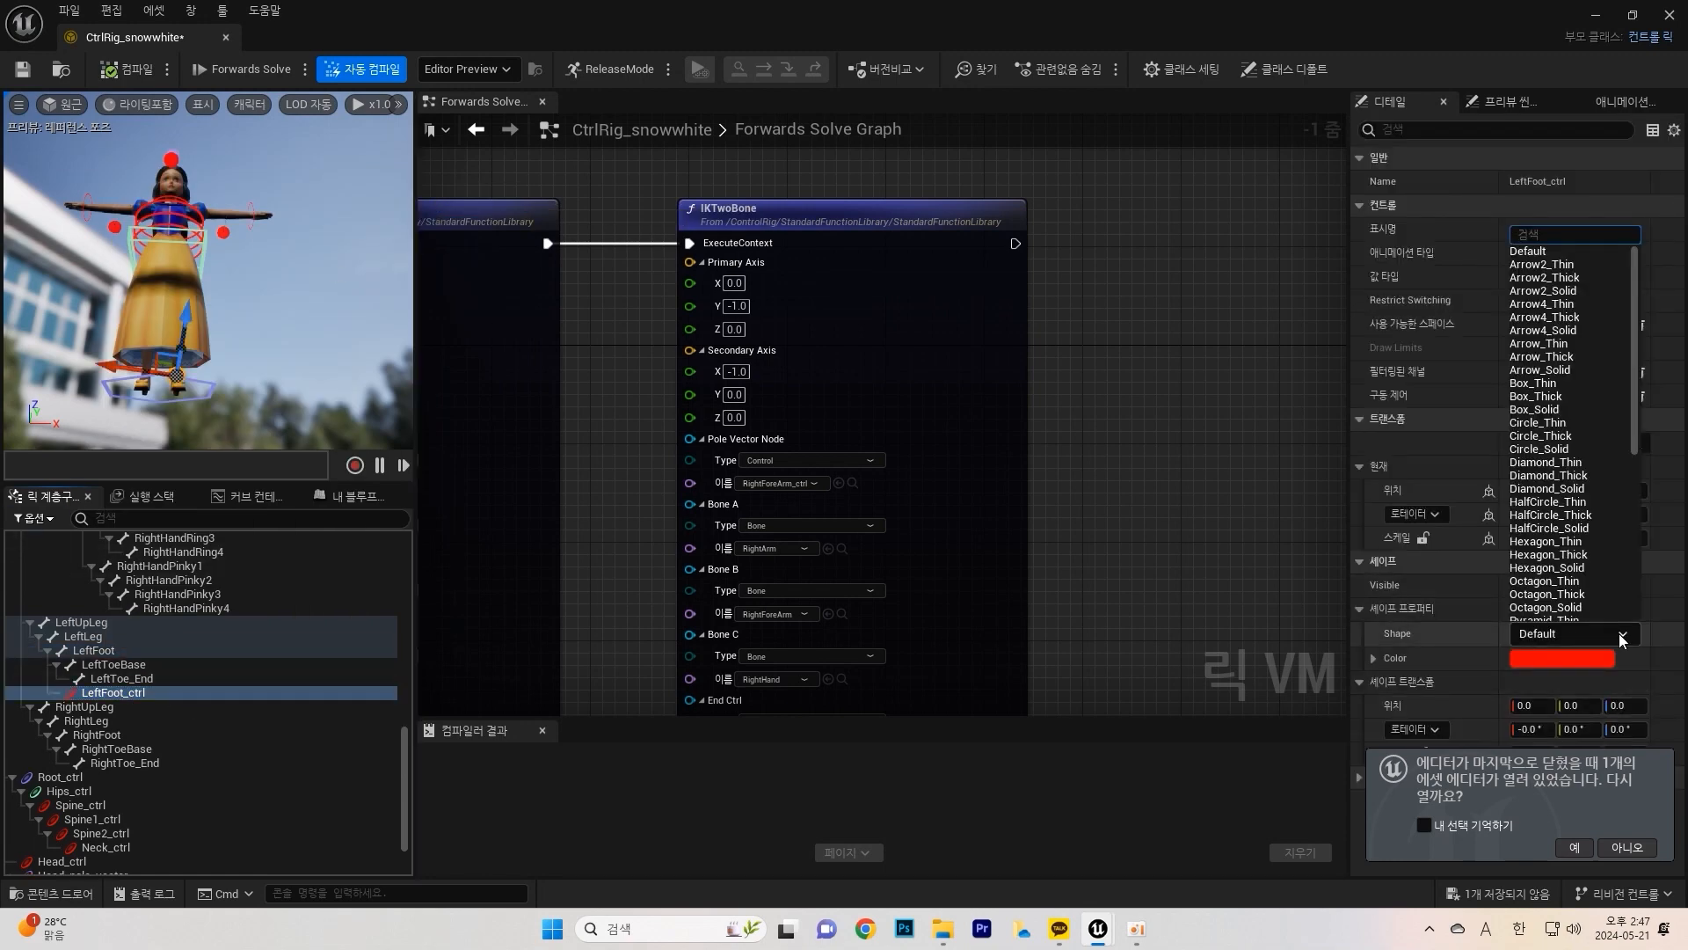
pyautogui.click(1559, 436)
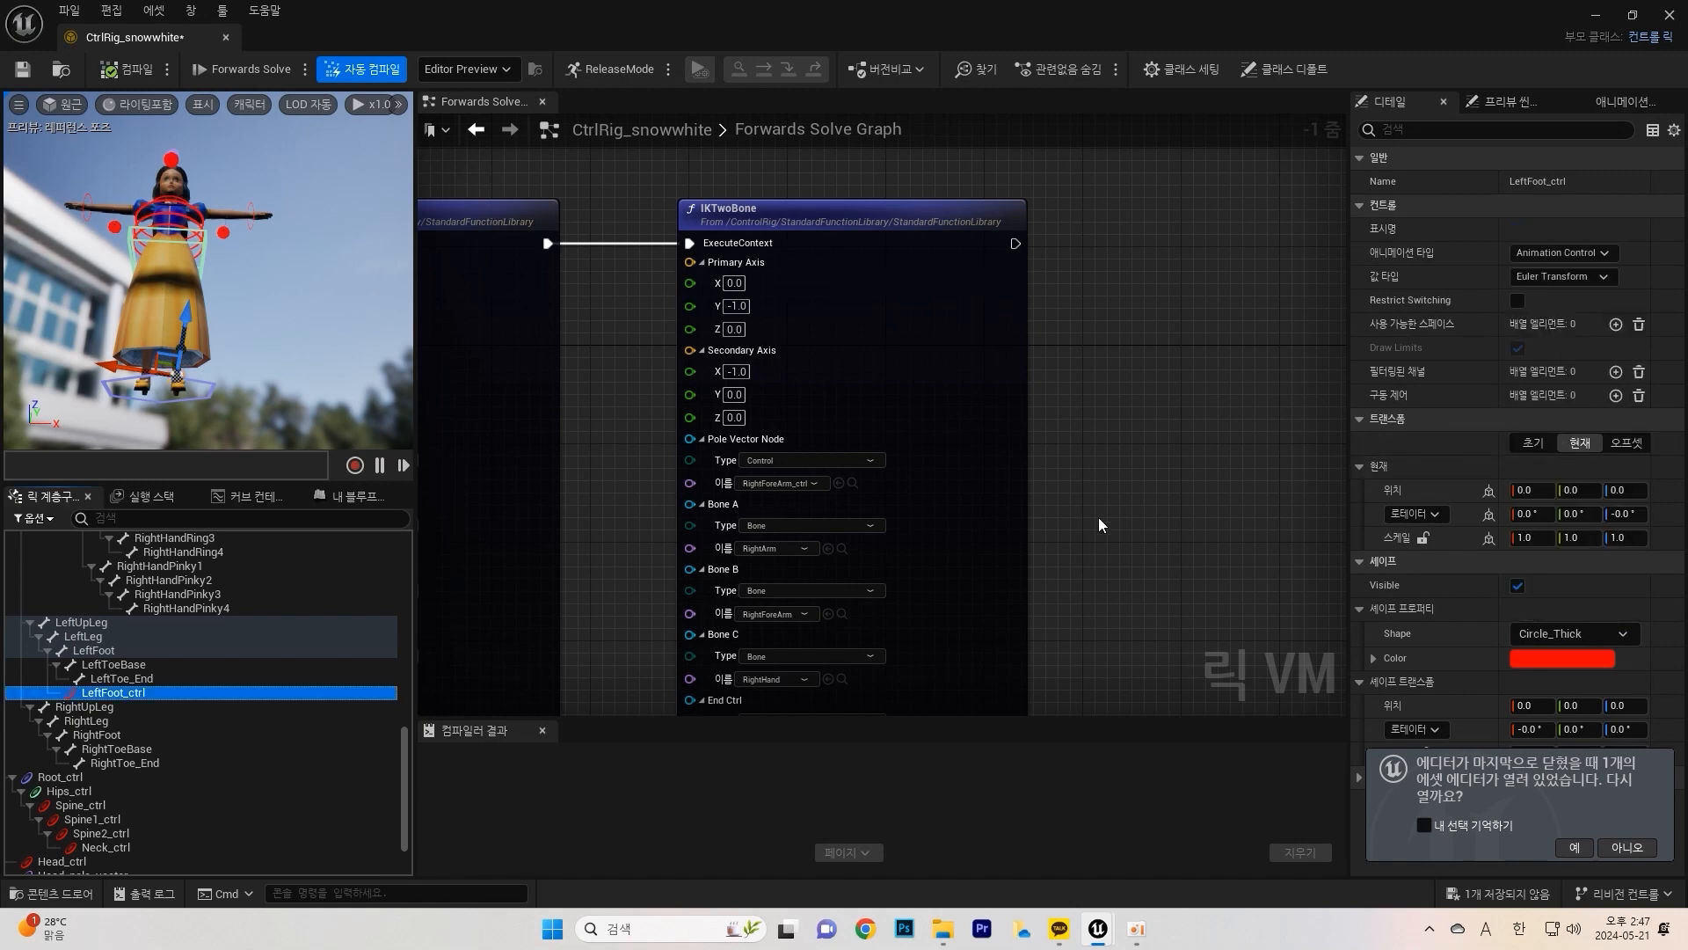
pyautogui.click(1650, 678)
pyautogui.click(1574, 846)
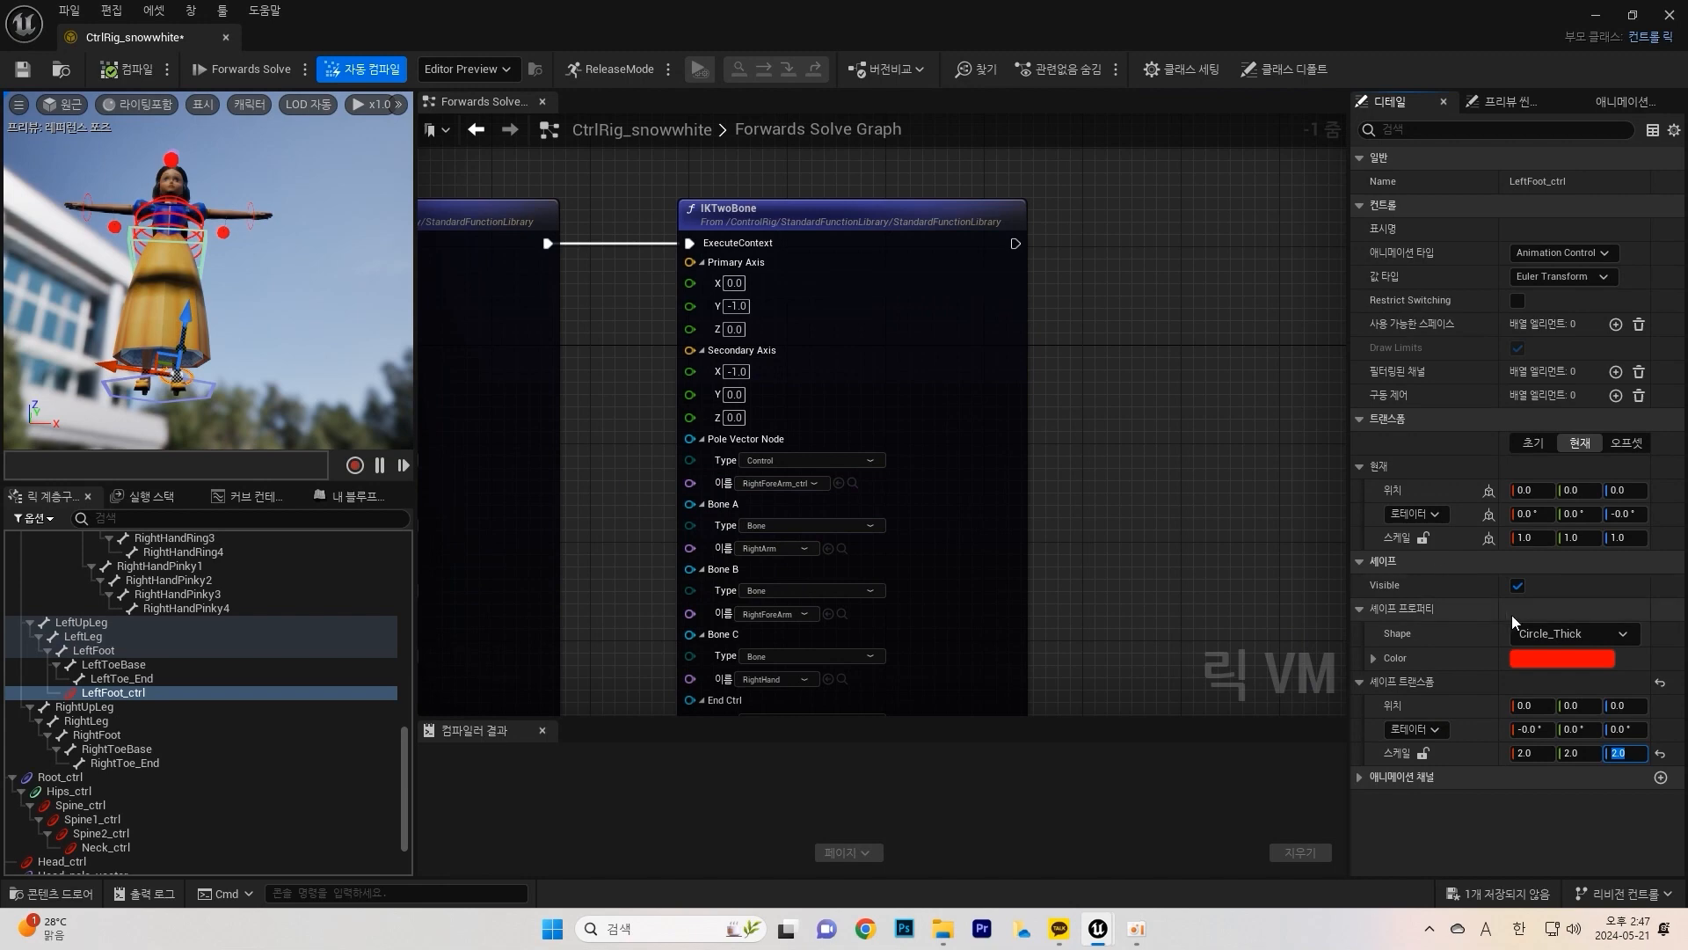
# Step: Set the left foot control's shape scale Y to 3.0 and its shape rotation Z to 90°
pyautogui.moveTo(226, 409); pyautogui.dragTo(226, 492, button='right')
pyautogui.moveTo(357, 351); pyautogui.dragTo(358, 299, button='right')
pyautogui.click(1572, 754)
pyautogui.write('3')
pyautogui.click(1526, 752)
pyautogui.moveTo(260, 197)
pyautogui.mouseDown(button='right')
pyautogui.moveTo(261, 110)
pyautogui.moveTo(261, 215)
pyautogui.mouseUp(button='right')
pyautogui.click(1621, 730)
pyautogui.click(1572, 729)
pyautogui.write('90')
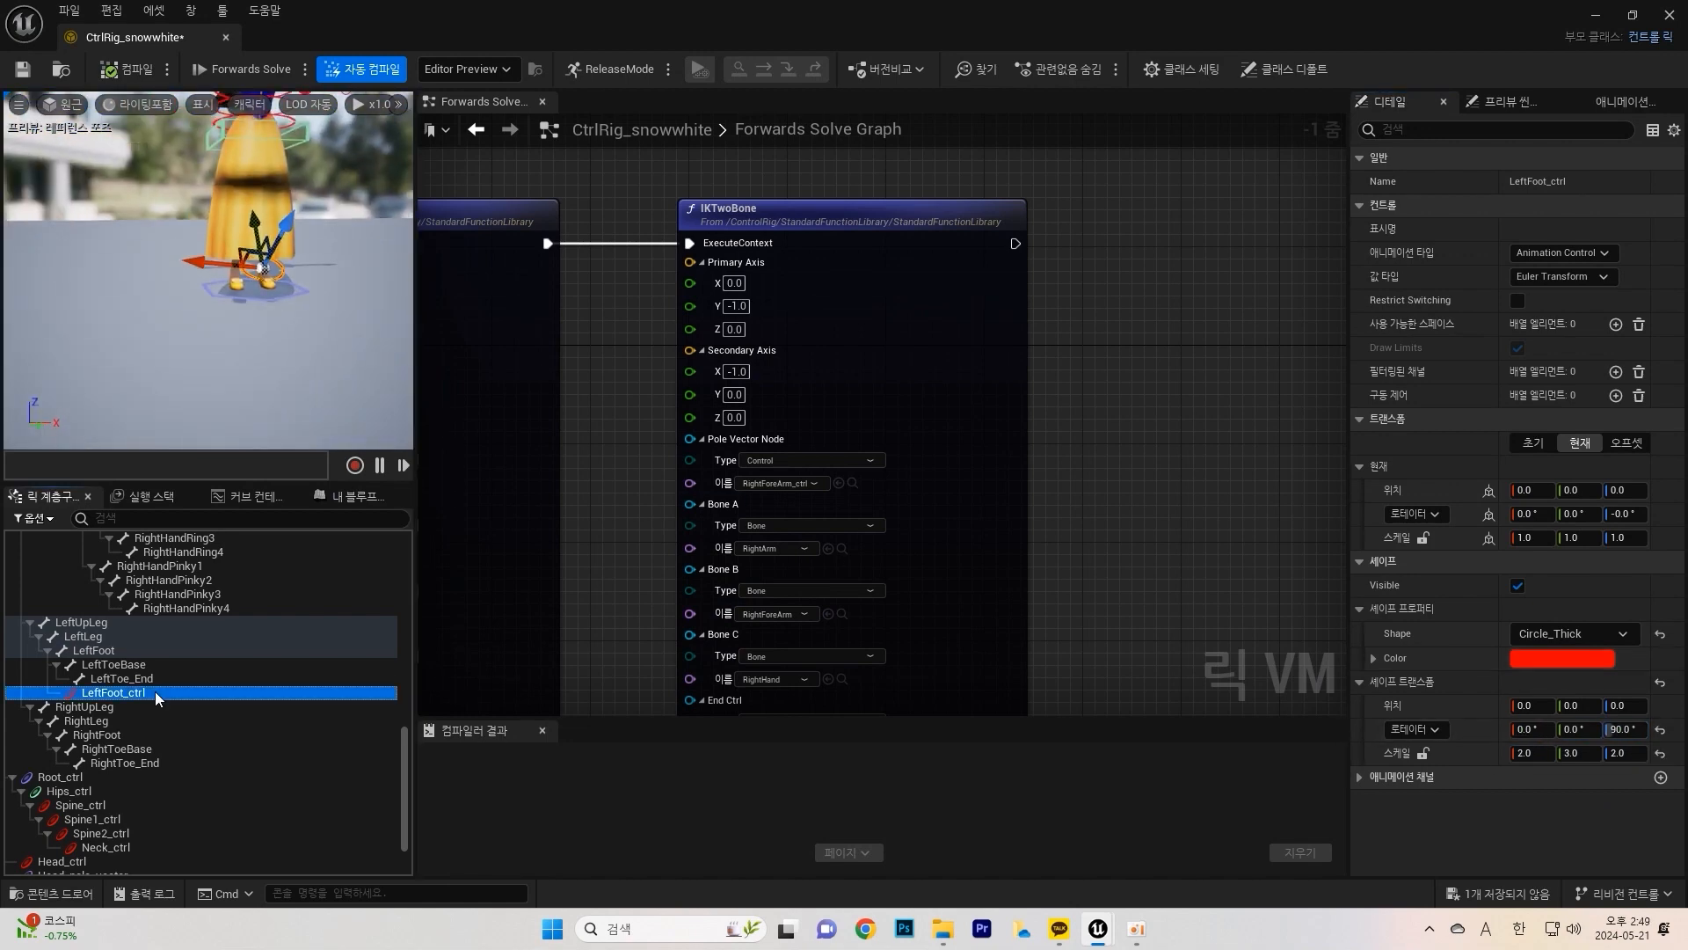
# Step: Create a new control under the RightFoot bone
pyautogui.click(123, 736)
pyautogui.rightClick(123, 737)
pyautogui.click(457, 264)
# Step: Give the right foot control the Circle_Thick shape, a shape scale Y of 3 and a shape rotation Z of 90°
pyautogui.click(1578, 754)
pyautogui.write('3')
pyautogui.click(1574, 634)
pyautogui.click(1565, 437)
pyautogui.click(1624, 730)
pyautogui.write('90')
# Step: Unparent LeftFoot_ctrl and RightFoot_ctrl from the foot bones
pyautogui.keyDown('ctrl'); pyautogui.click(141, 693); pyautogui.keyUp('ctrl')
pyautogui.rightClick(141, 693)
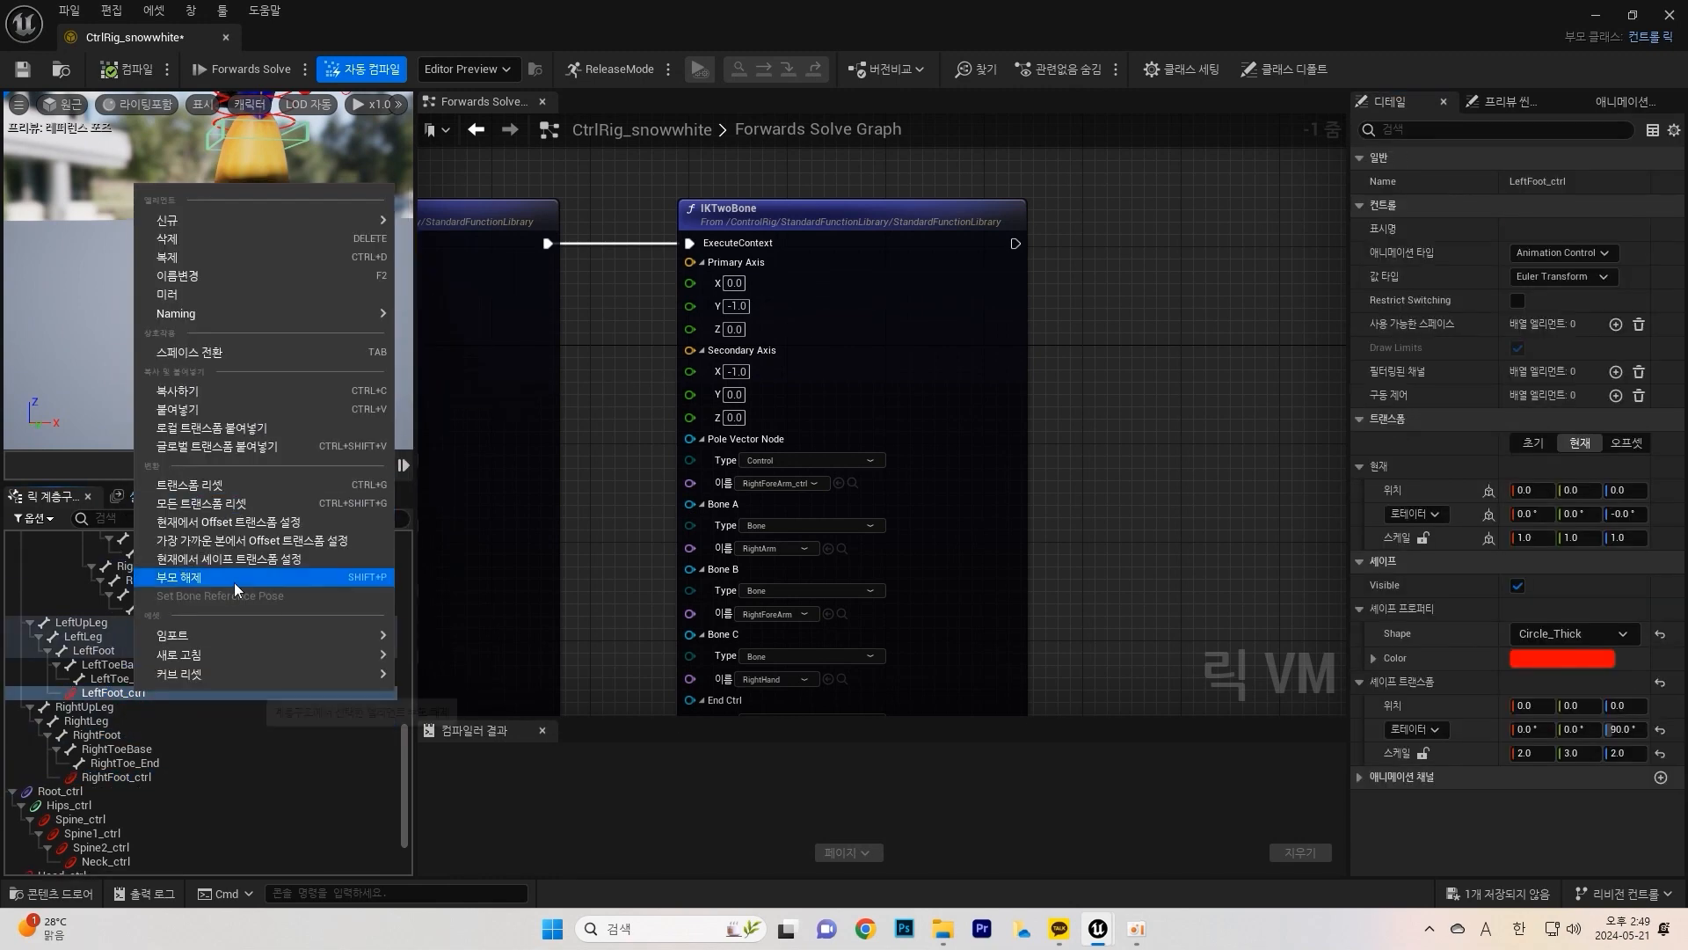
pyautogui.click(234, 581)
# Step: Parent LeftFoot_ctrl and RightFoot_ctrl under Root_ctrl in the rig hierarchy
pyautogui.scroll(-3, 178, 685)
pyautogui.click(60, 840)
pyautogui.click(69, 686)
pyautogui.click(62, 671)
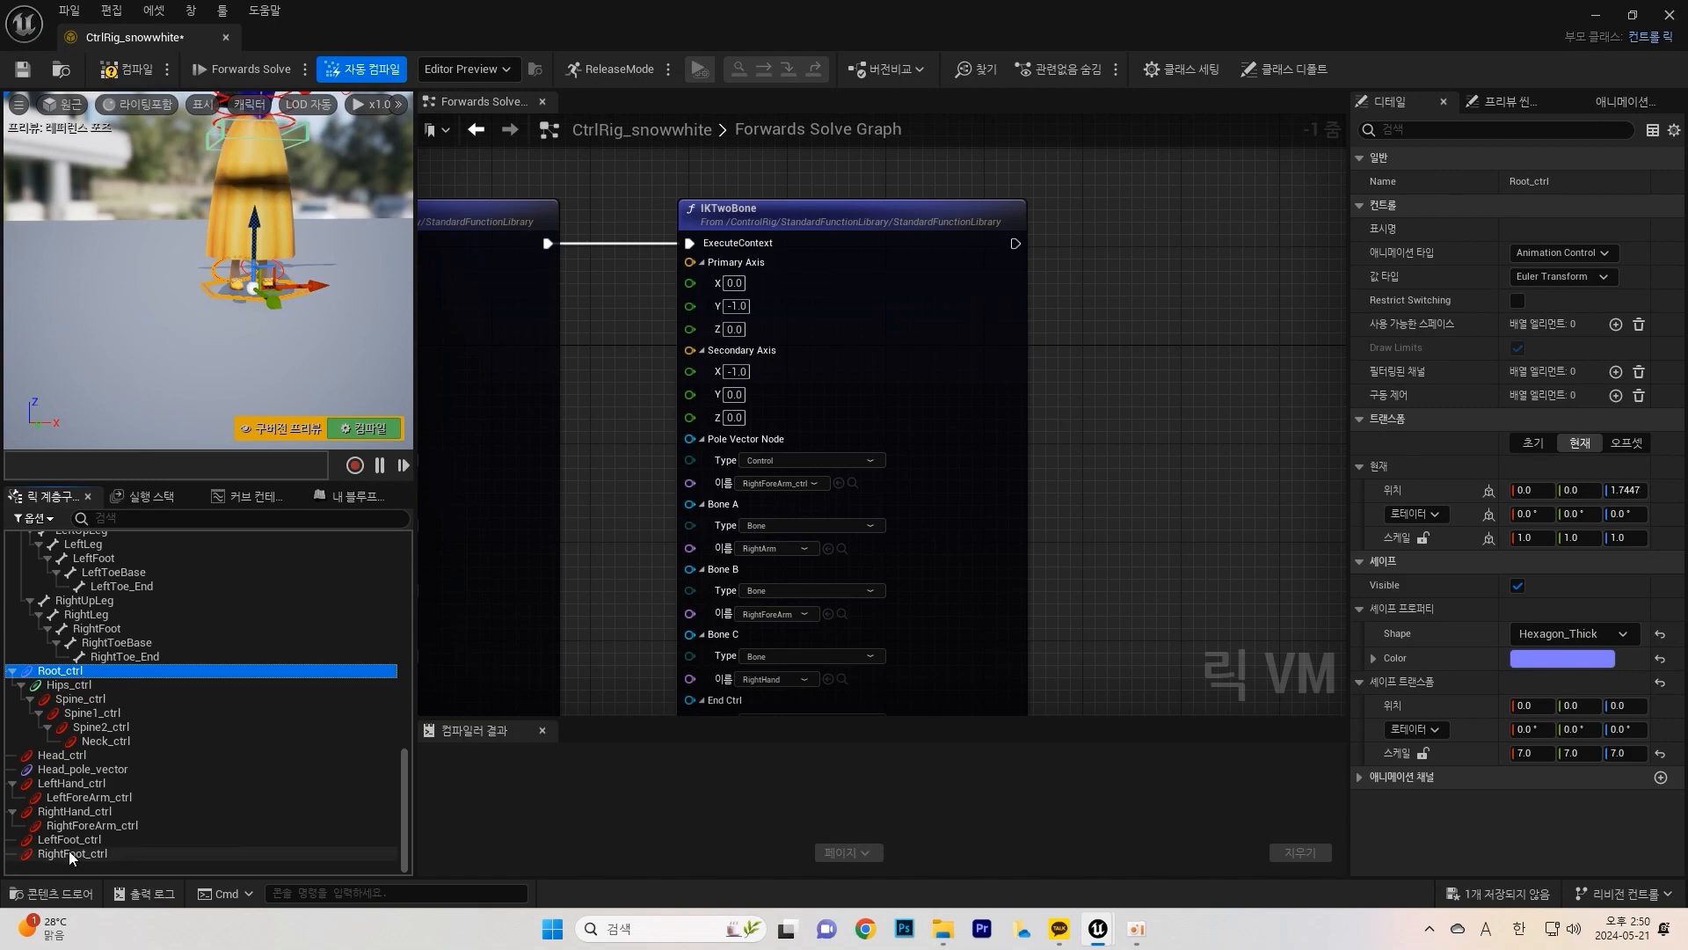
pyautogui.click(64, 854)
pyautogui.keyDown('ctrl'); pyautogui.click(65, 839); pyautogui.keyUp('ctrl')
pyautogui.moveTo(65, 839); pyautogui.dragTo(61, 671)
# Step: Paste another IKTwoBone node beside the last one and set its End Ctrl to LeftFoot_ctrl
pyautogui.click(79, 767)
pyautogui.click(79, 755)
pyautogui.moveTo(1043, 263); pyautogui.dragTo(740, 322, button='right')
pyautogui.hotkey('ctrl', 'v')
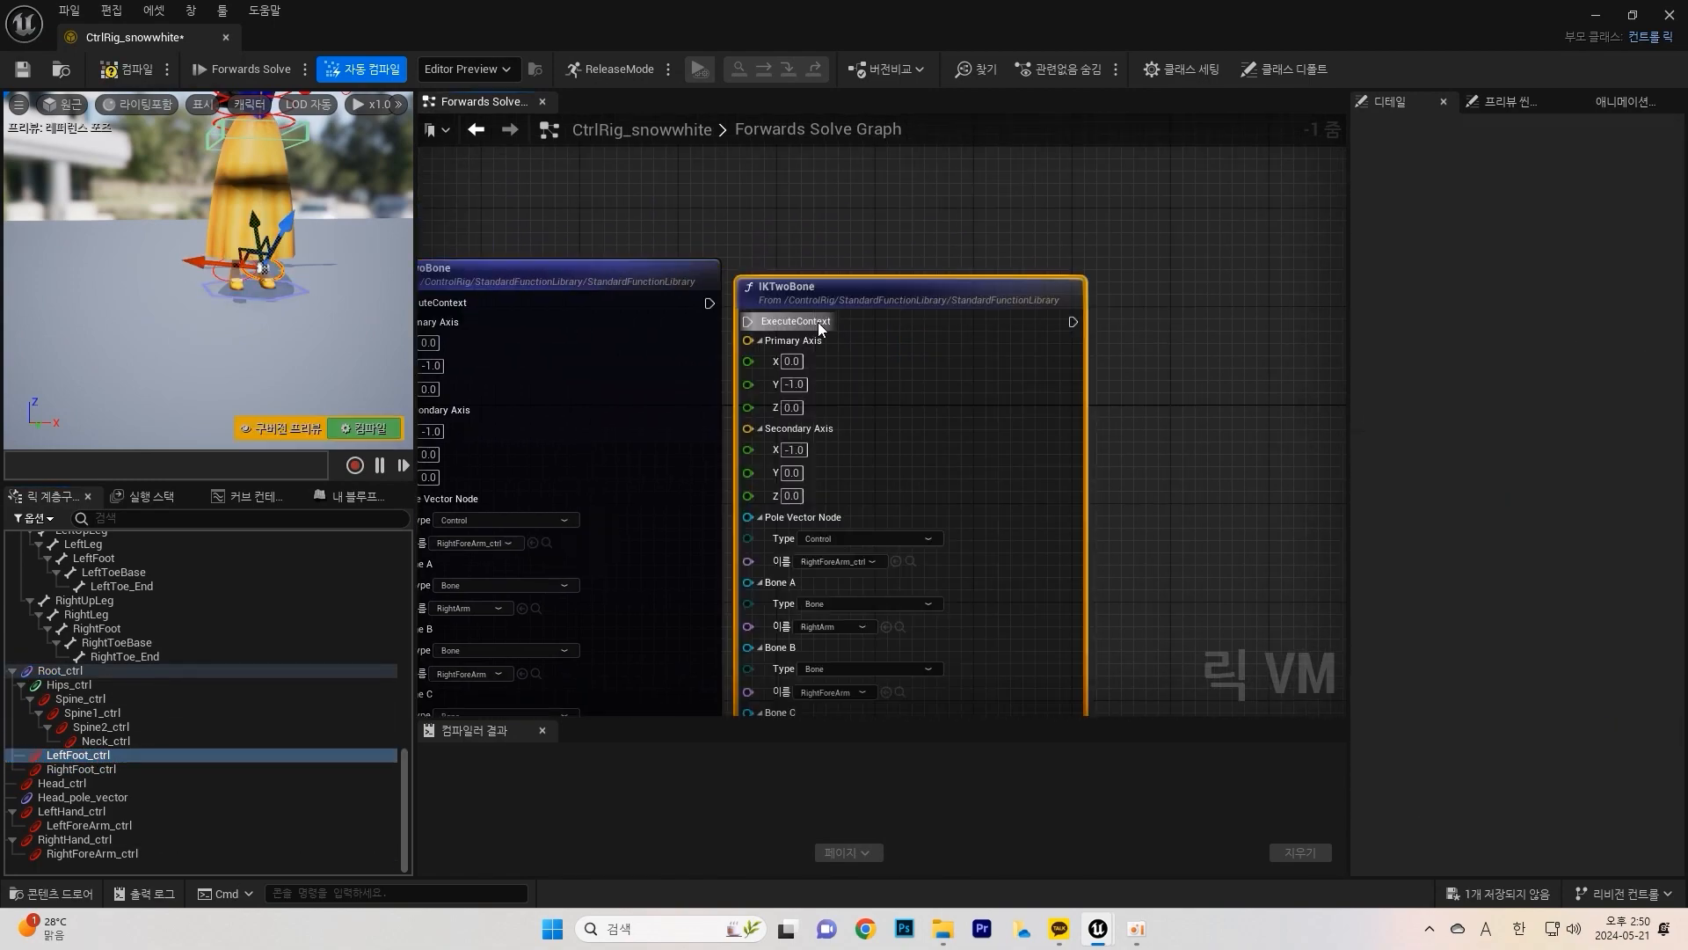
pyautogui.moveTo(831, 327); pyautogui.dragTo(937, 301)
pyautogui.moveTo(976, 501); pyautogui.dragTo(976, 142, button='right')
pyautogui.click(991, 431)
# Step: Set the new IKTwoBone node's Bone A to LeftUpLeg, Bone B to LeftLeg and Bone C to LeftFoot
pyautogui.scroll(6, 232, 670)
pyautogui.click(81, 699)
pyautogui.click(849, 394)
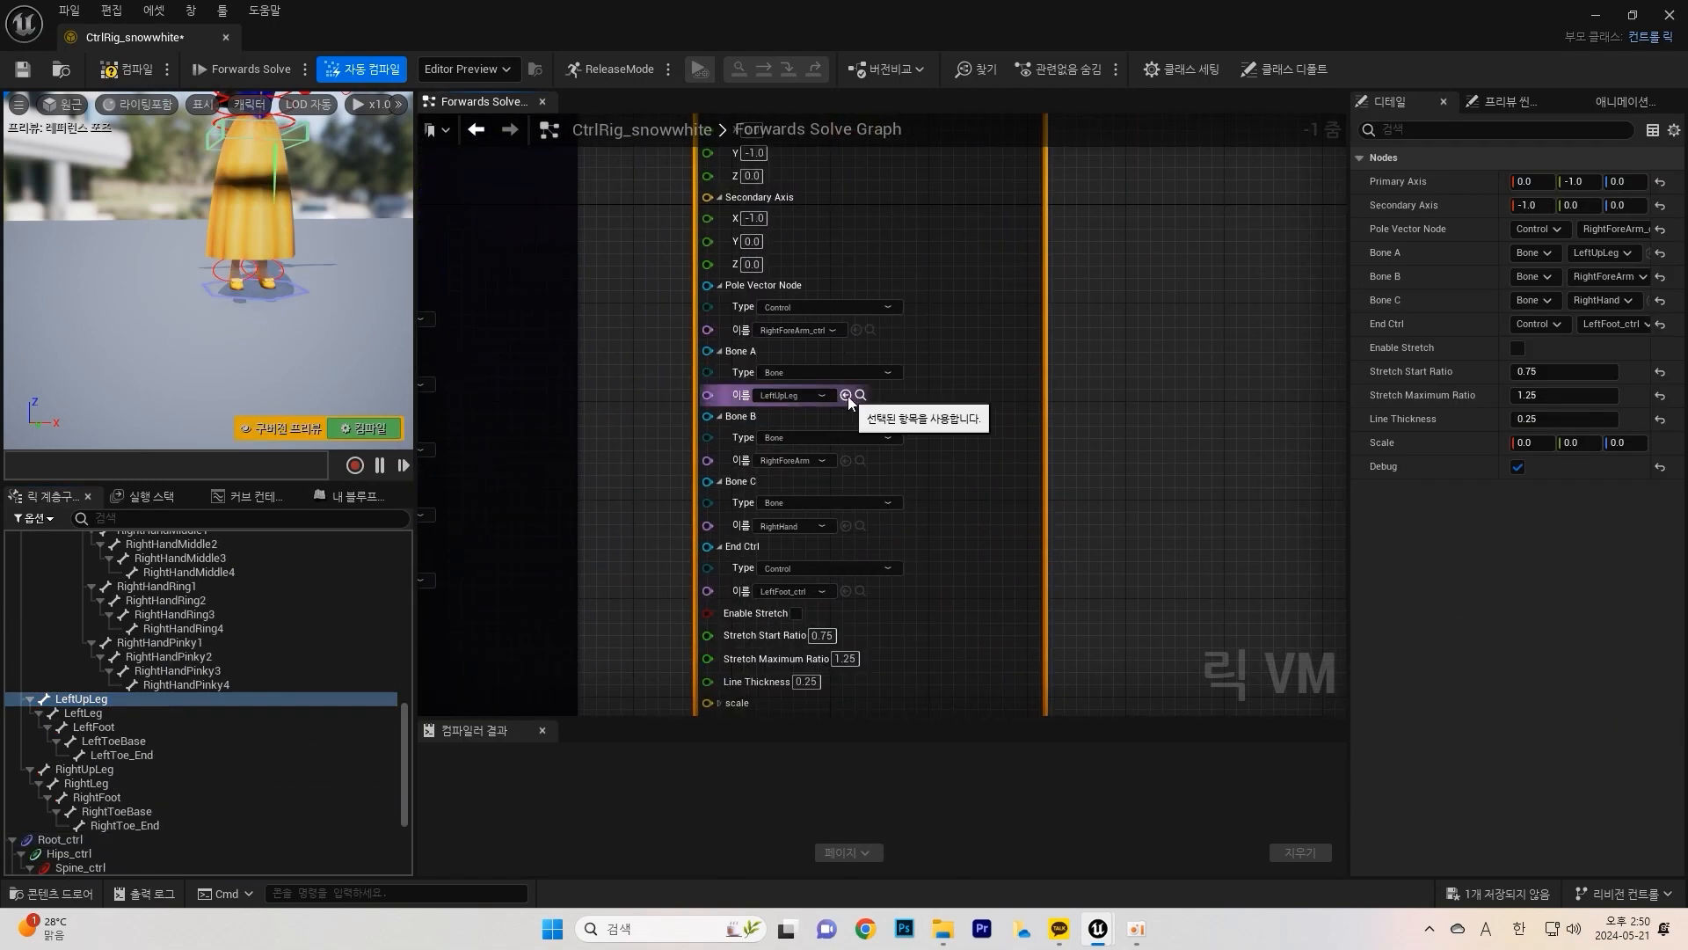
pyautogui.click(83, 713)
pyautogui.click(849, 459)
pyautogui.click(93, 727)
pyautogui.click(850, 521)
# Step: Set the left-leg node's Pole Vector Node type to None and connect its execution after the preceding IKTwoBone node
pyautogui.click(894, 276)
pyautogui.click(759, 287)
pyautogui.moveTo(803, 306); pyautogui.dragTo(863, 482, button='right')
pyautogui.click(659, 299)
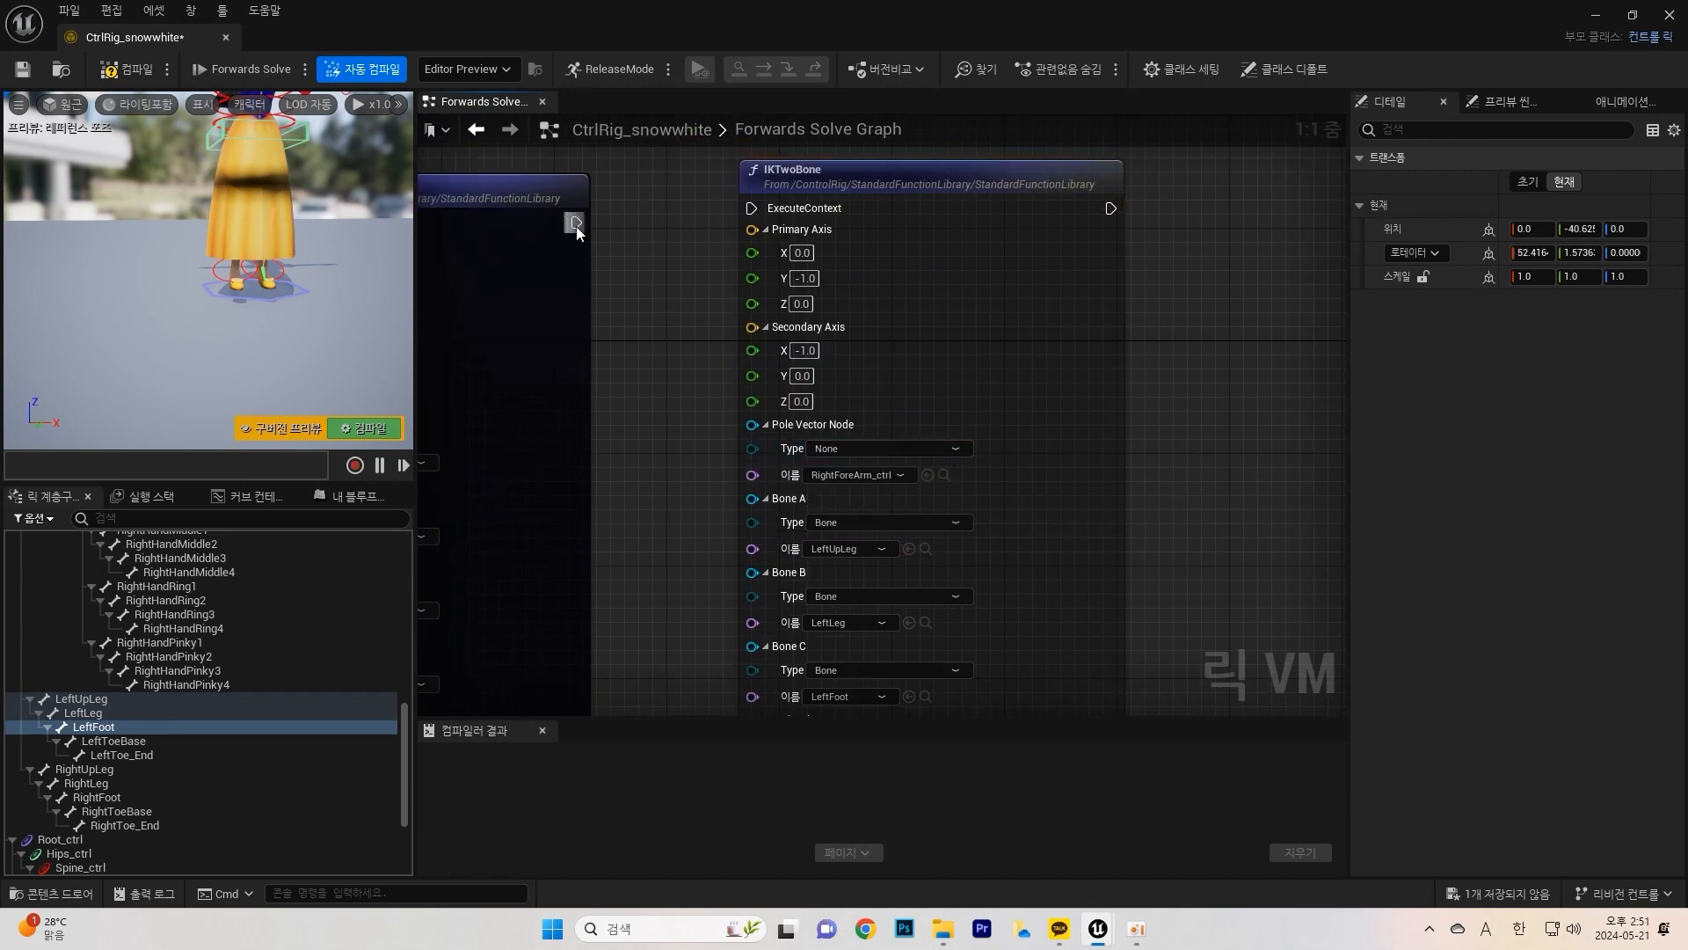
pyautogui.moveTo(577, 224); pyautogui.dragTo(752, 208)
# Step: Set the left-leg IKTwoBone node's Primary Axis Y and Z to 0 and test it by moving the foot control
pyautogui.click(276, 271)
pyautogui.scroll(10, 208, 697)
pyautogui.rightClick(90, 839)
pyautogui.moveTo(272, 304); pyautogui.dragTo(238, 304, button='right')
pyautogui.click(677, 334)
pyautogui.click(806, 279)
pyautogui.write('0')
pyautogui.press('Tab')
pyautogui.write('0')
pyautogui.press('Return')
pyautogui.click(272, 301)
pyautogui.moveTo(239, 251)
pyautogui.mouseDown()
pyautogui.moveTo(201, 171)
pyautogui.moveTo(248, 278)
pyautogui.mouseUp()
# Step: Compile the rig and set the left-leg IKTwoBone node's Secondary Axis X to 0
pyautogui.click(129, 70)
pyautogui.moveTo(831, 344); pyautogui.dragTo(824, 347, button='right')
pyautogui.click(796, 353)
pyautogui.write('0')
pyautogui.press('Return')
pyautogui.click(255, 299)
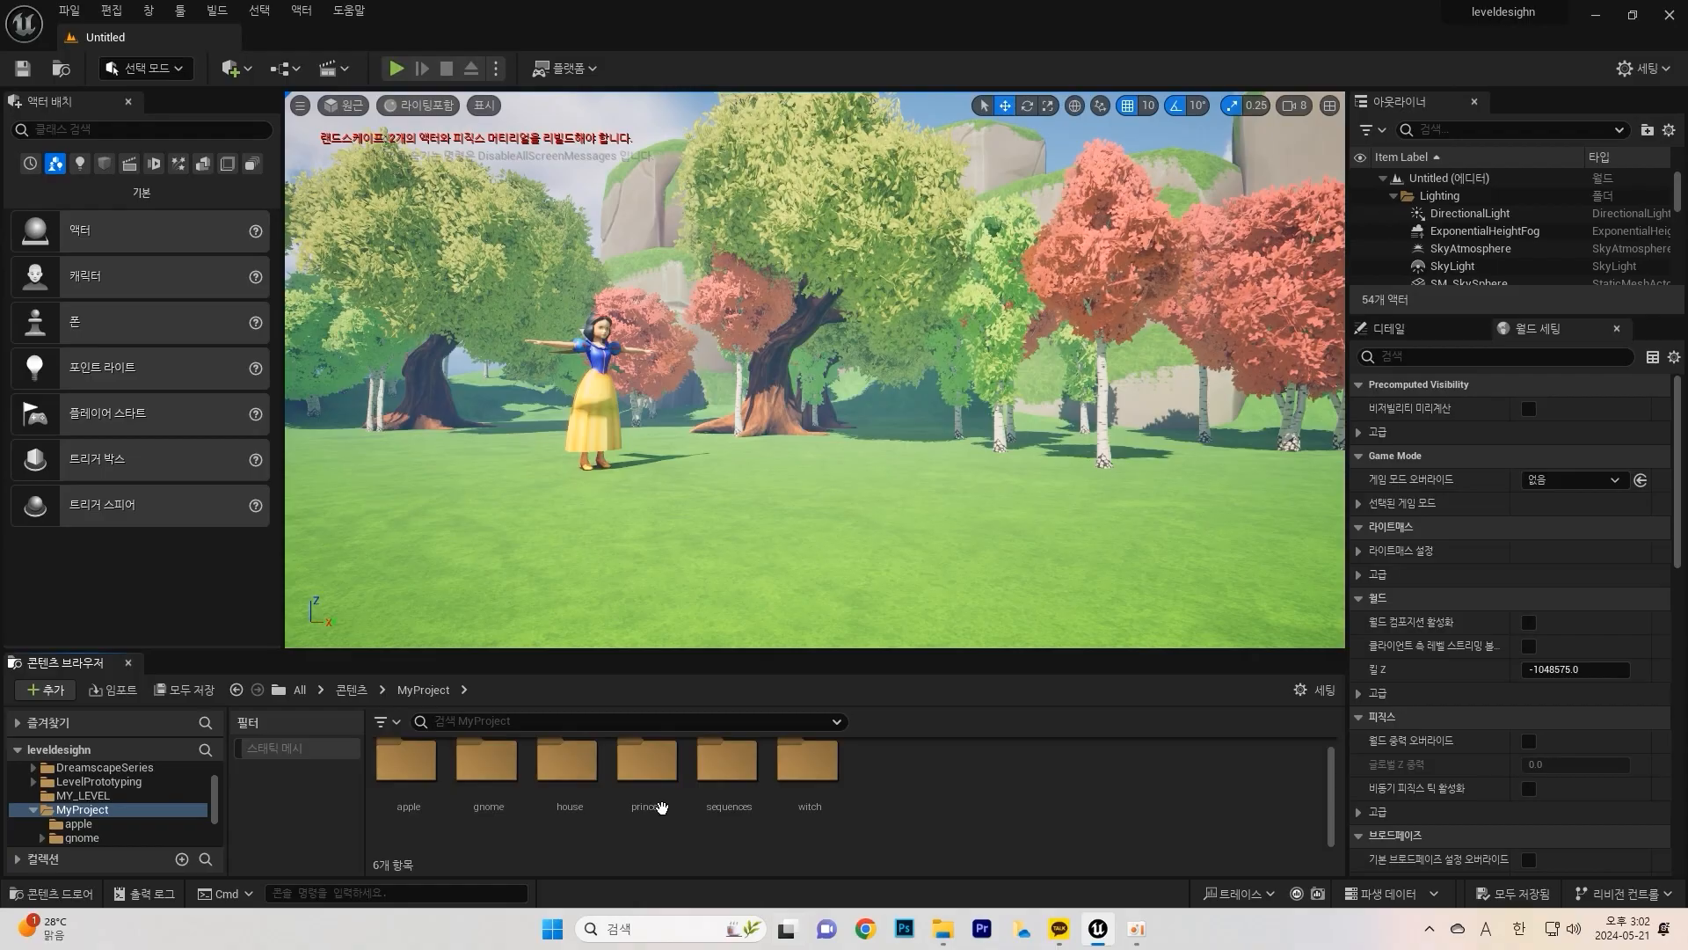
# Step: Create a folder named my_animation inside the MyProject princess folder
pyautogui.scroll(-5, 712, 846)
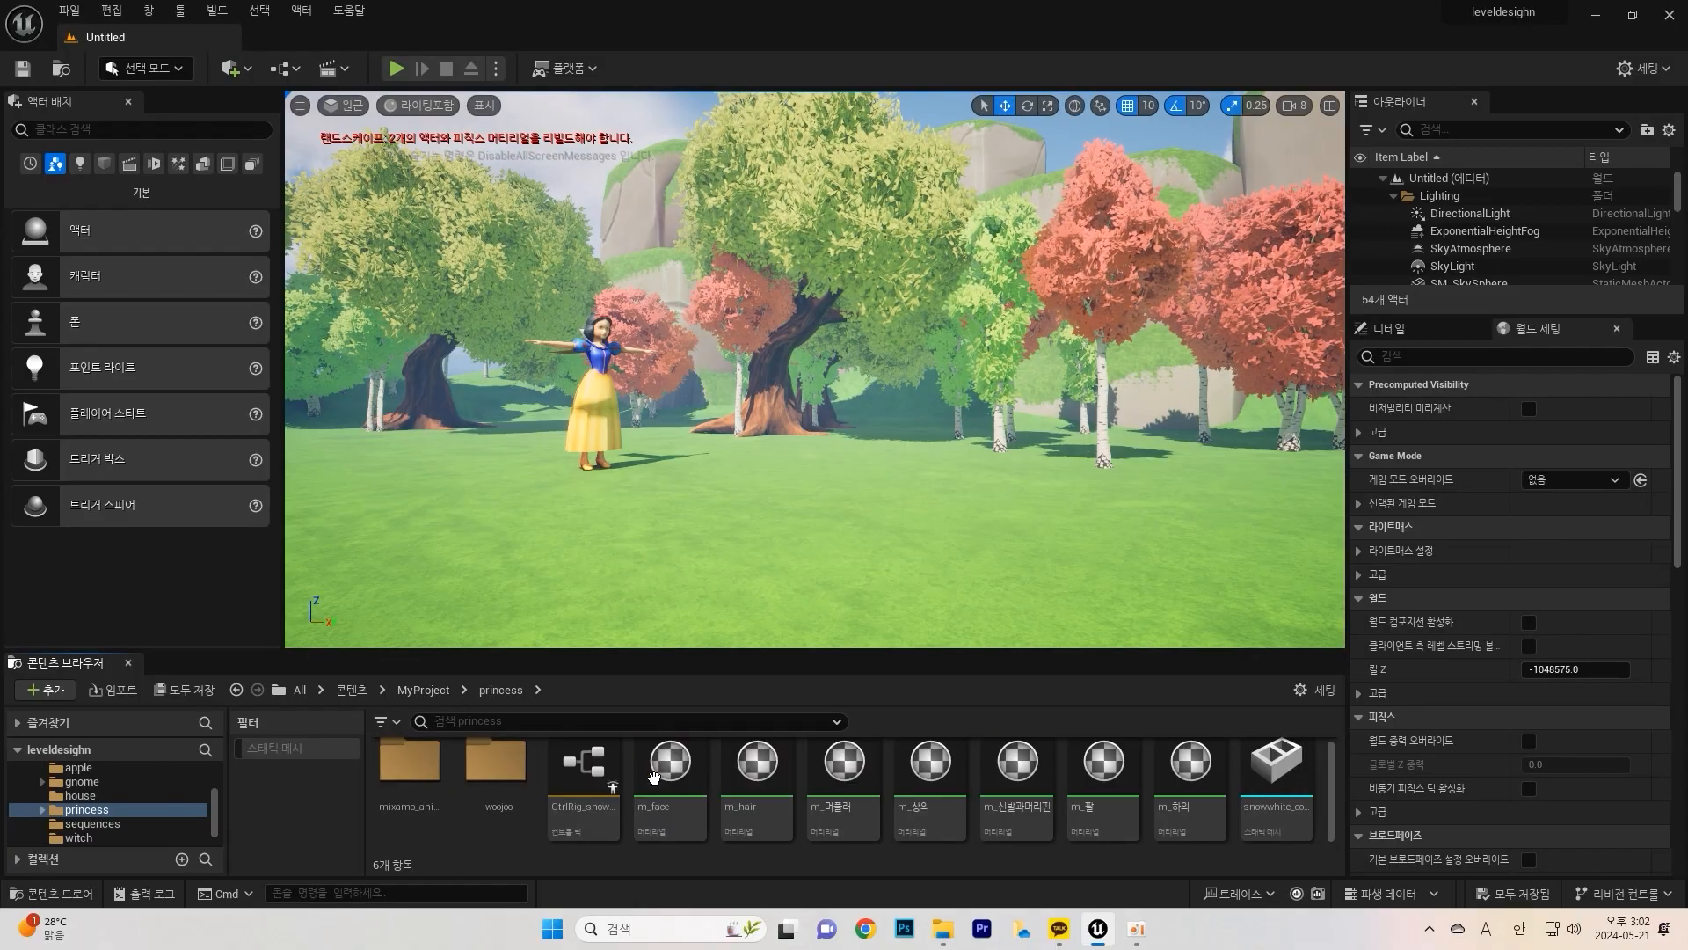
pyautogui.scroll(-2, 712, 845)
pyautogui.rightClick(713, 846)
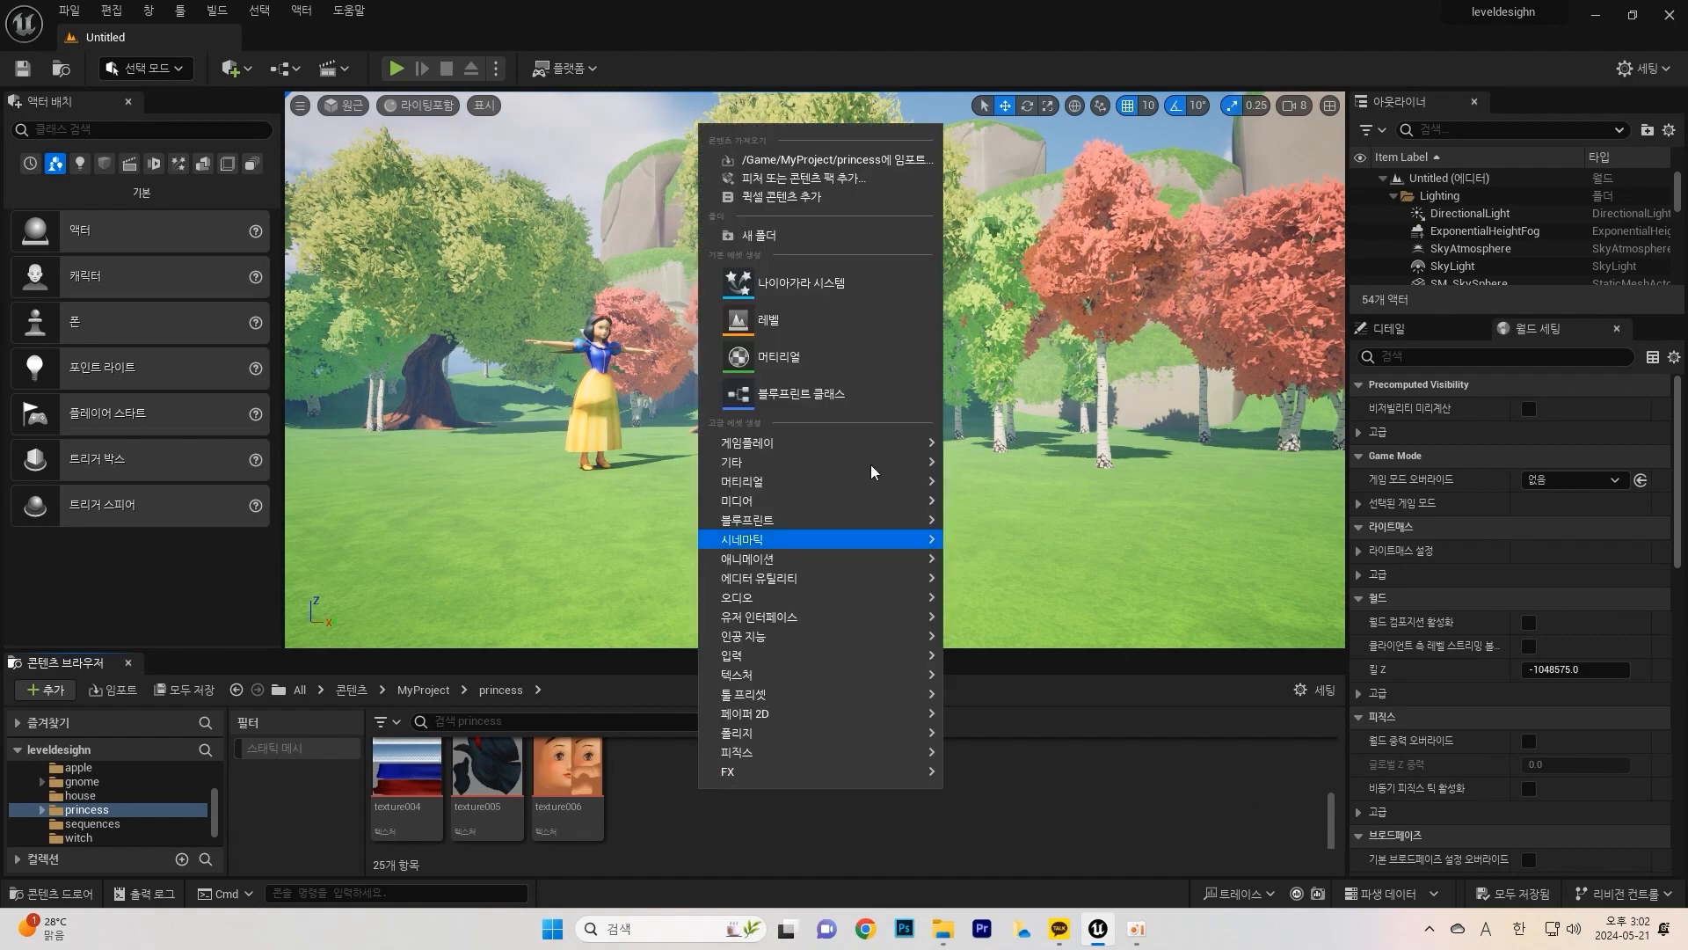
pyautogui.moveTo(800, 481)
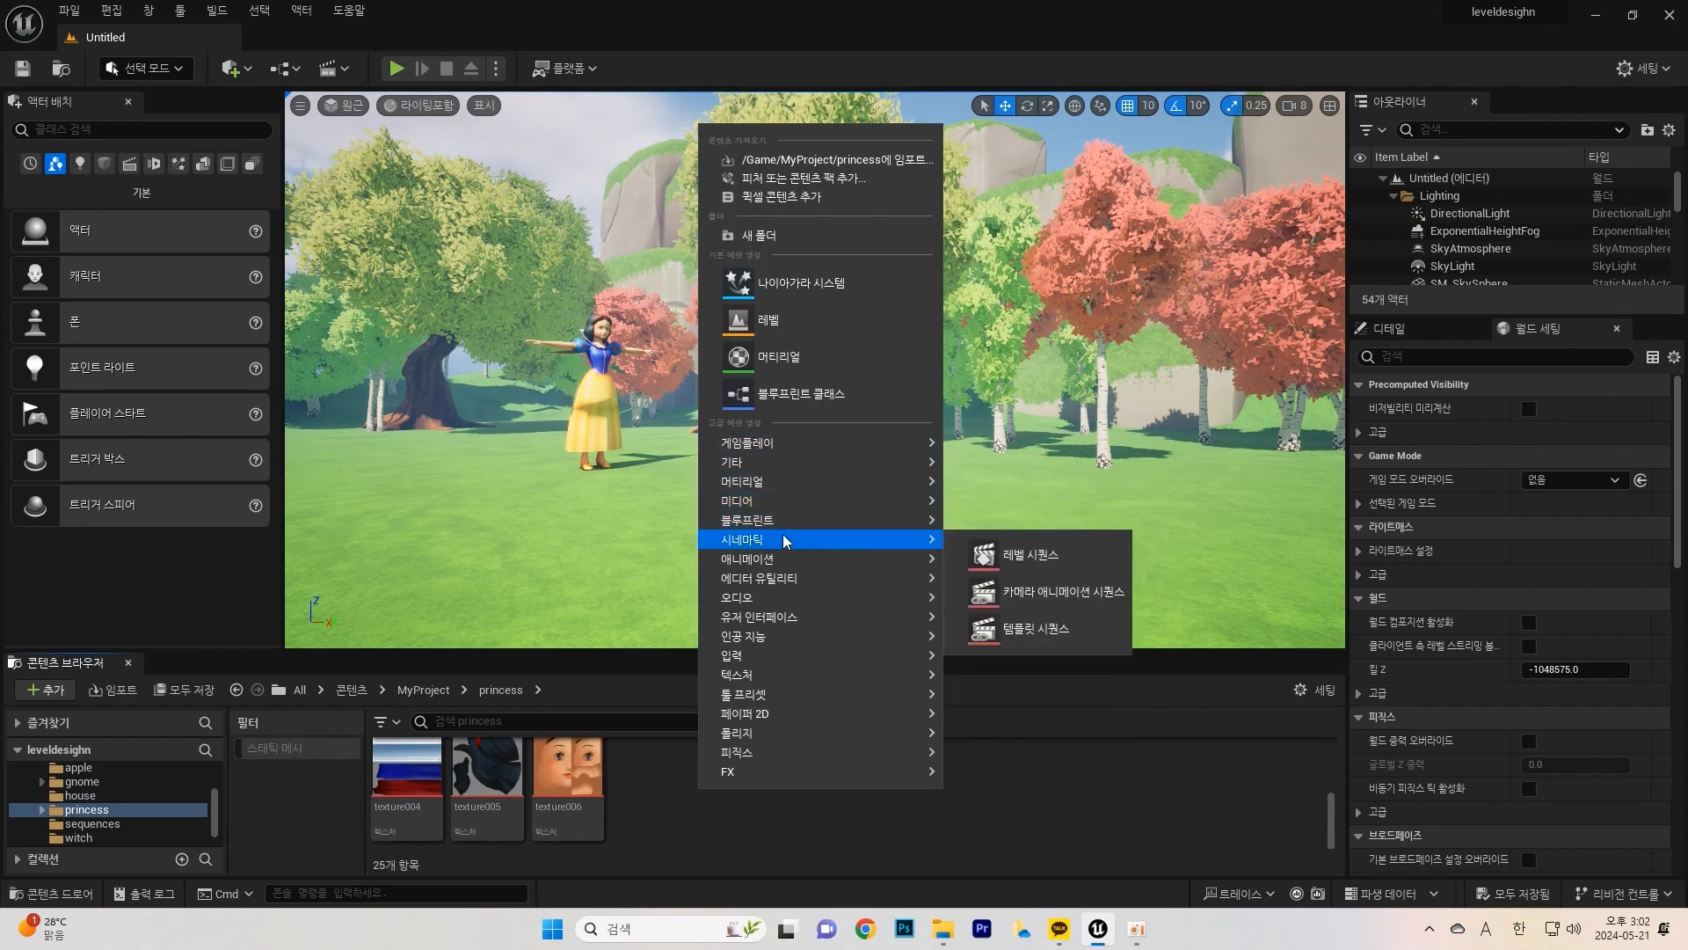
pyautogui.click(759, 235)
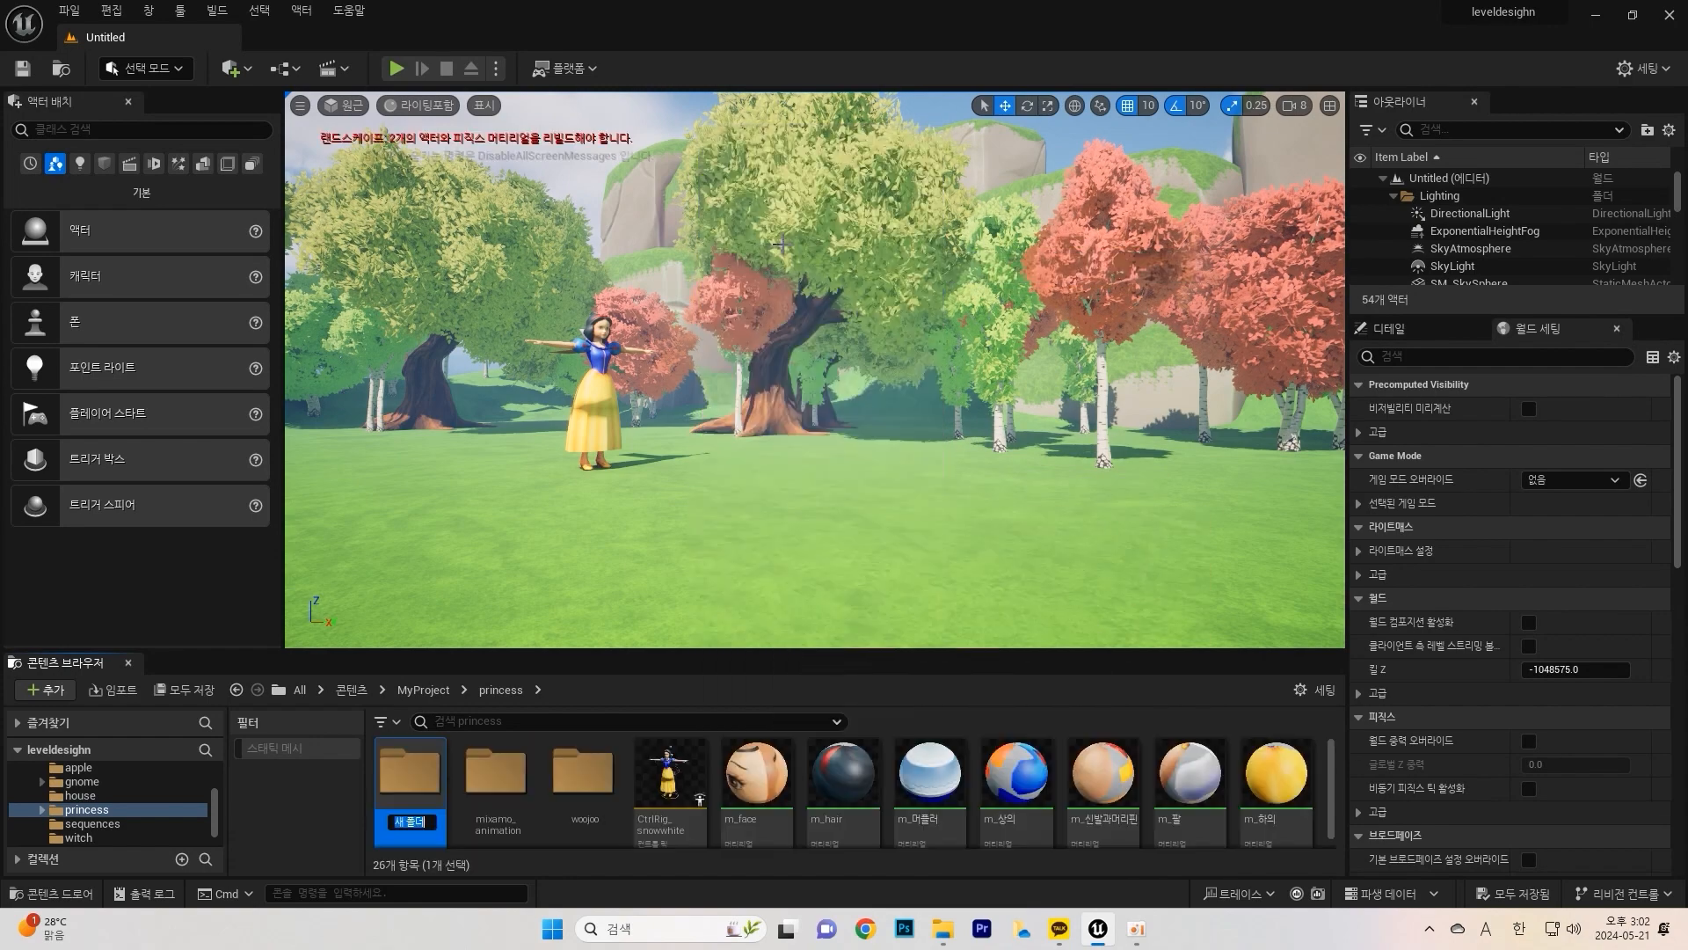
pyautogui.write('my anim')
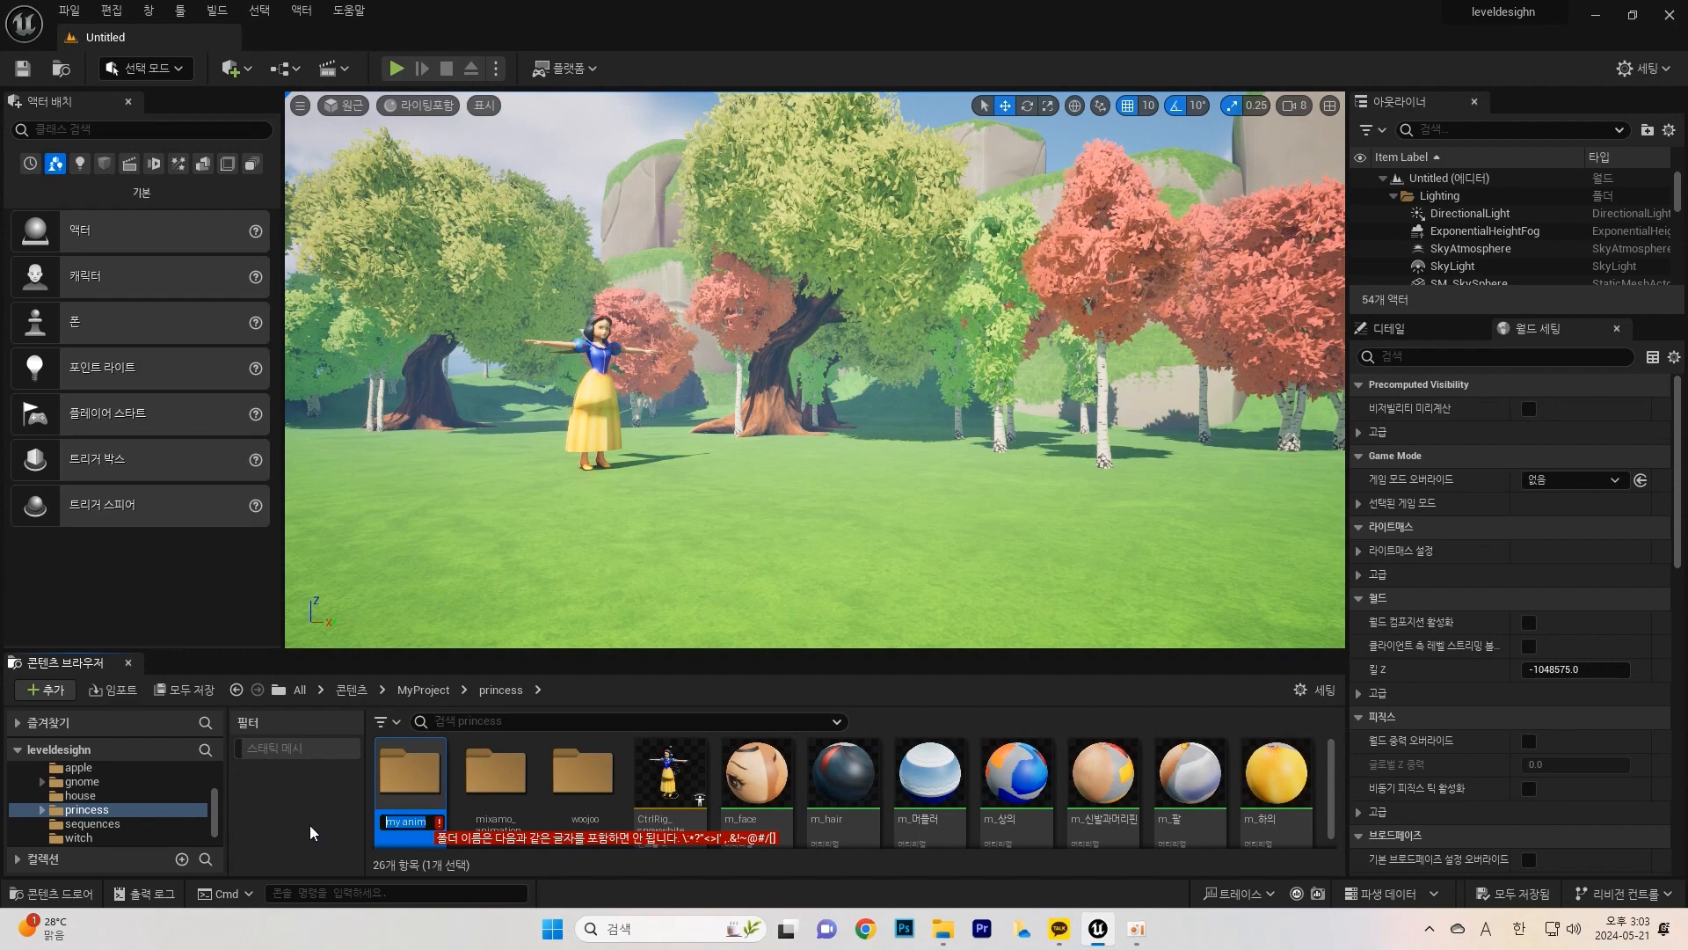
pyautogui.write('y_animation')
pyautogui.press('Return')
# Step: Create a Level Sequence named s_Princess_walking in the my_animation folder
pyautogui.doubleClick(489, 790)
pyautogui.rightClick(523, 806)
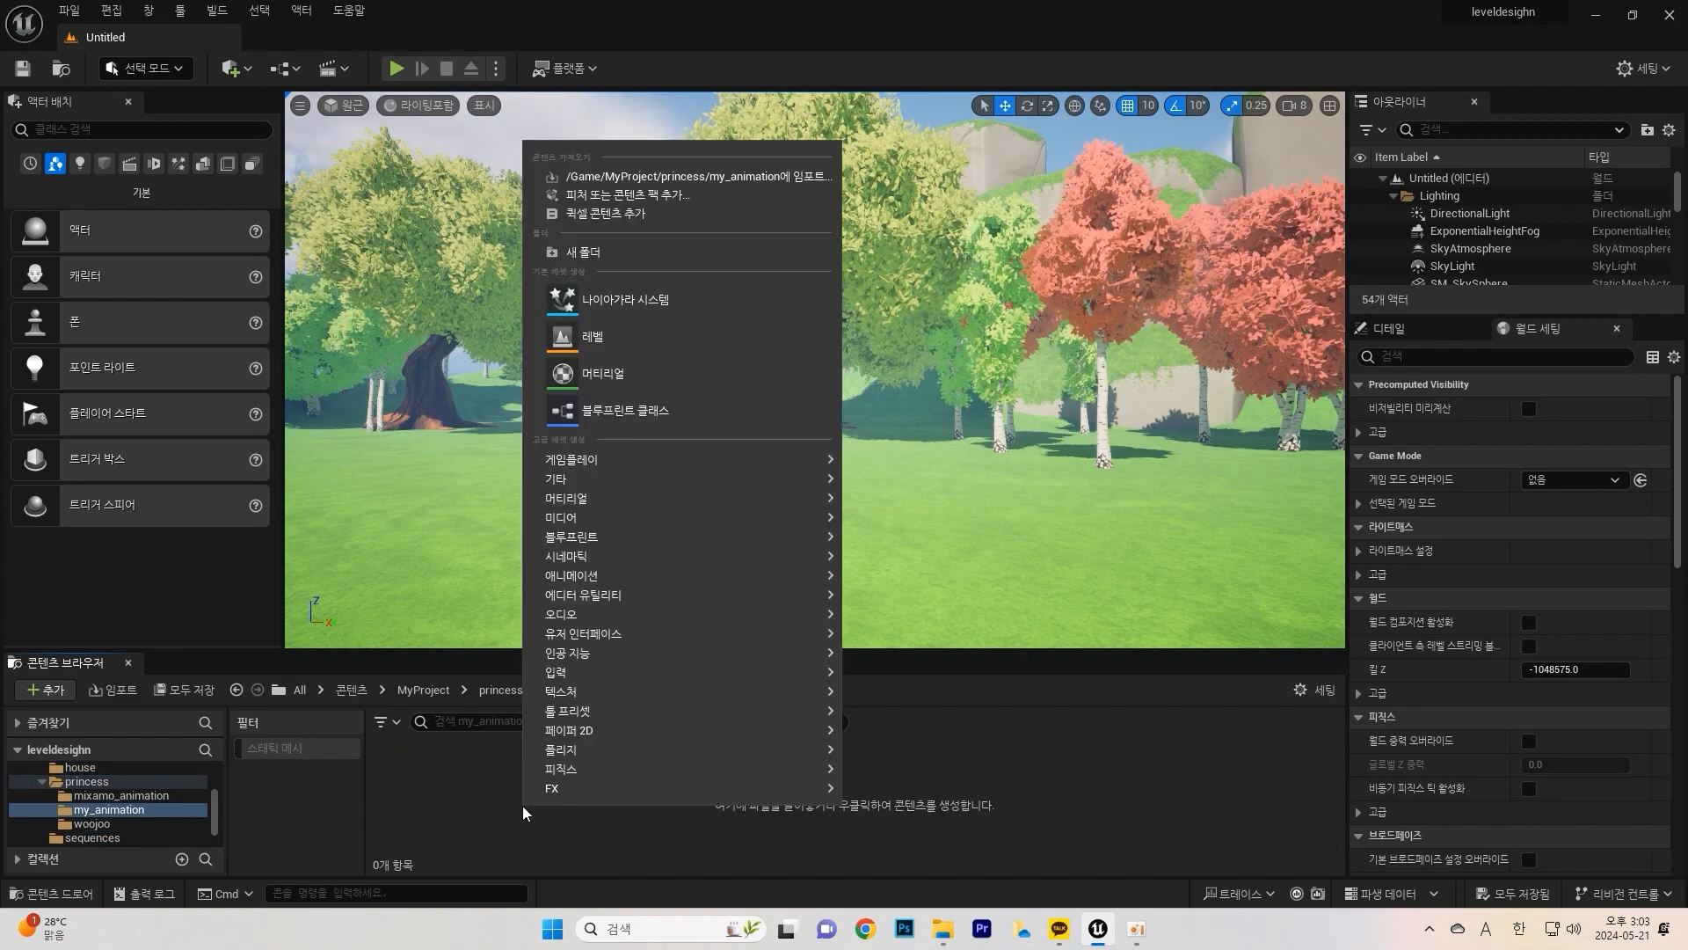
pyautogui.moveTo(634, 555)
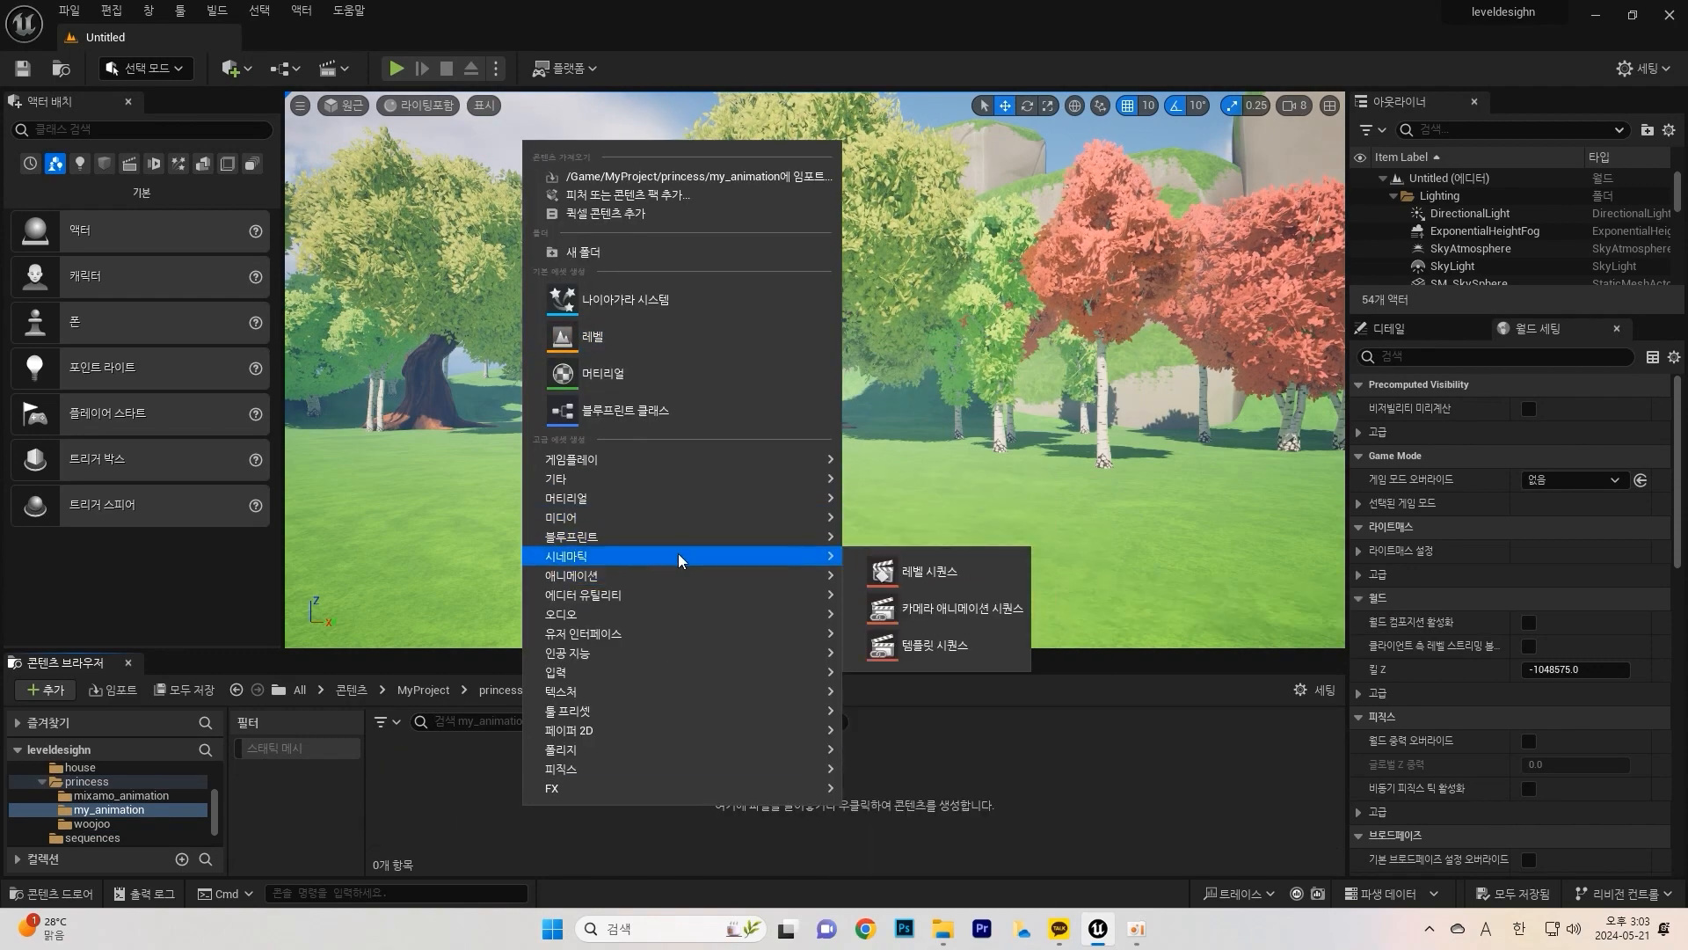
pyautogui.click(929, 571)
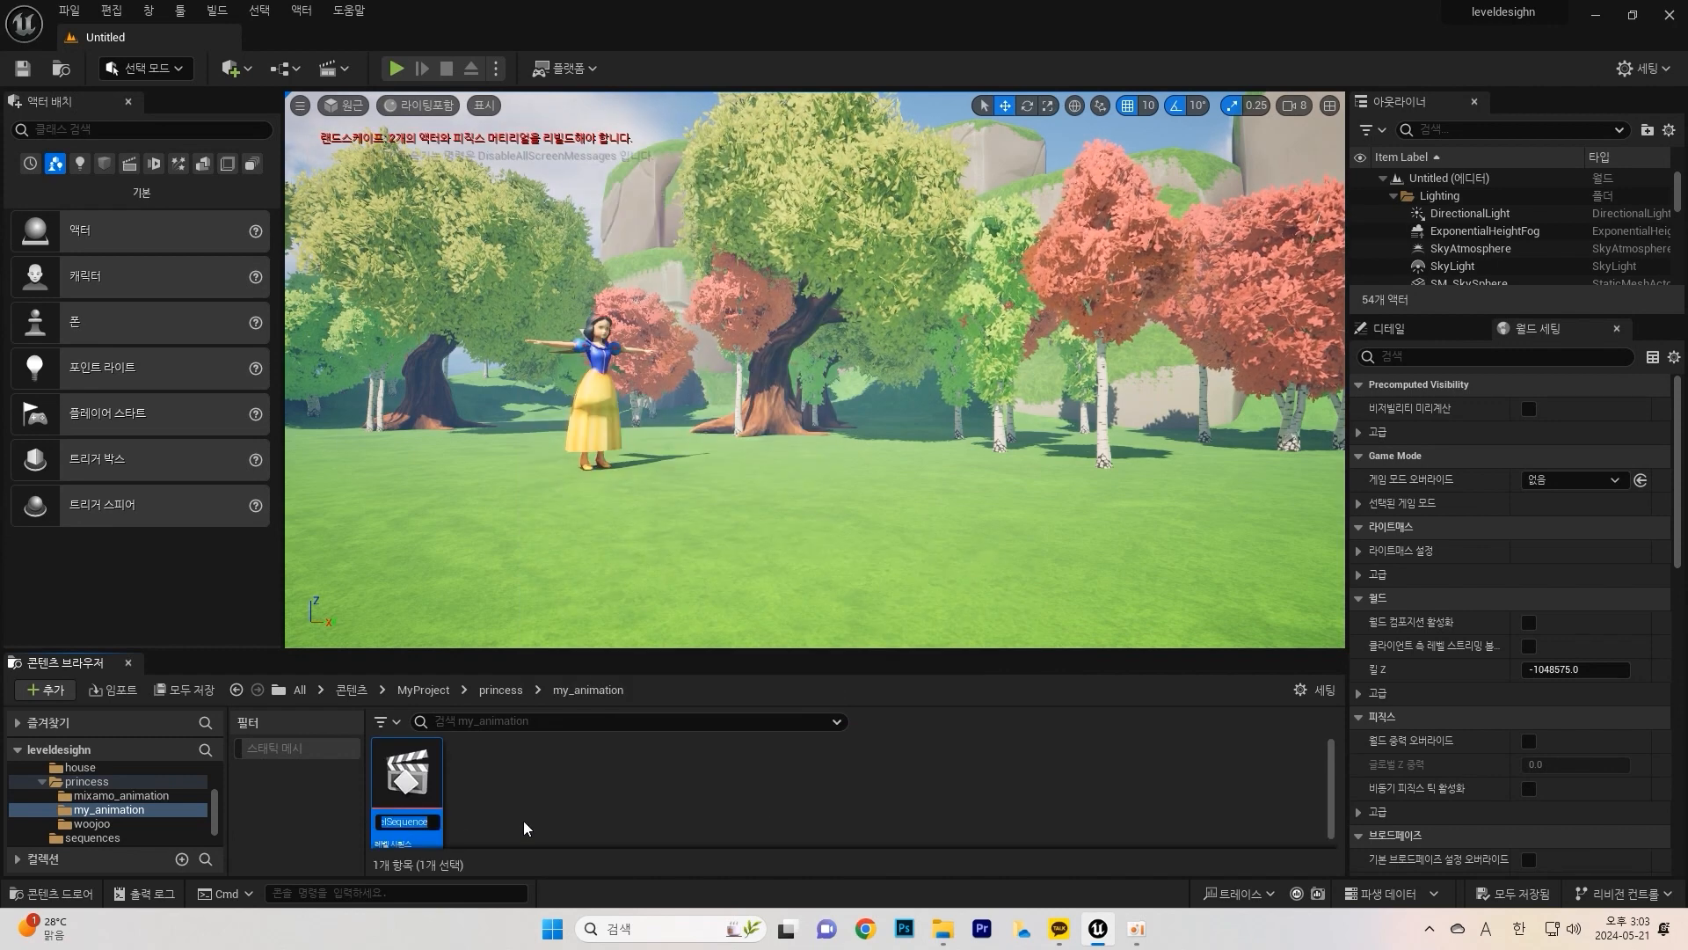
pyautogui.write('S_Pri')
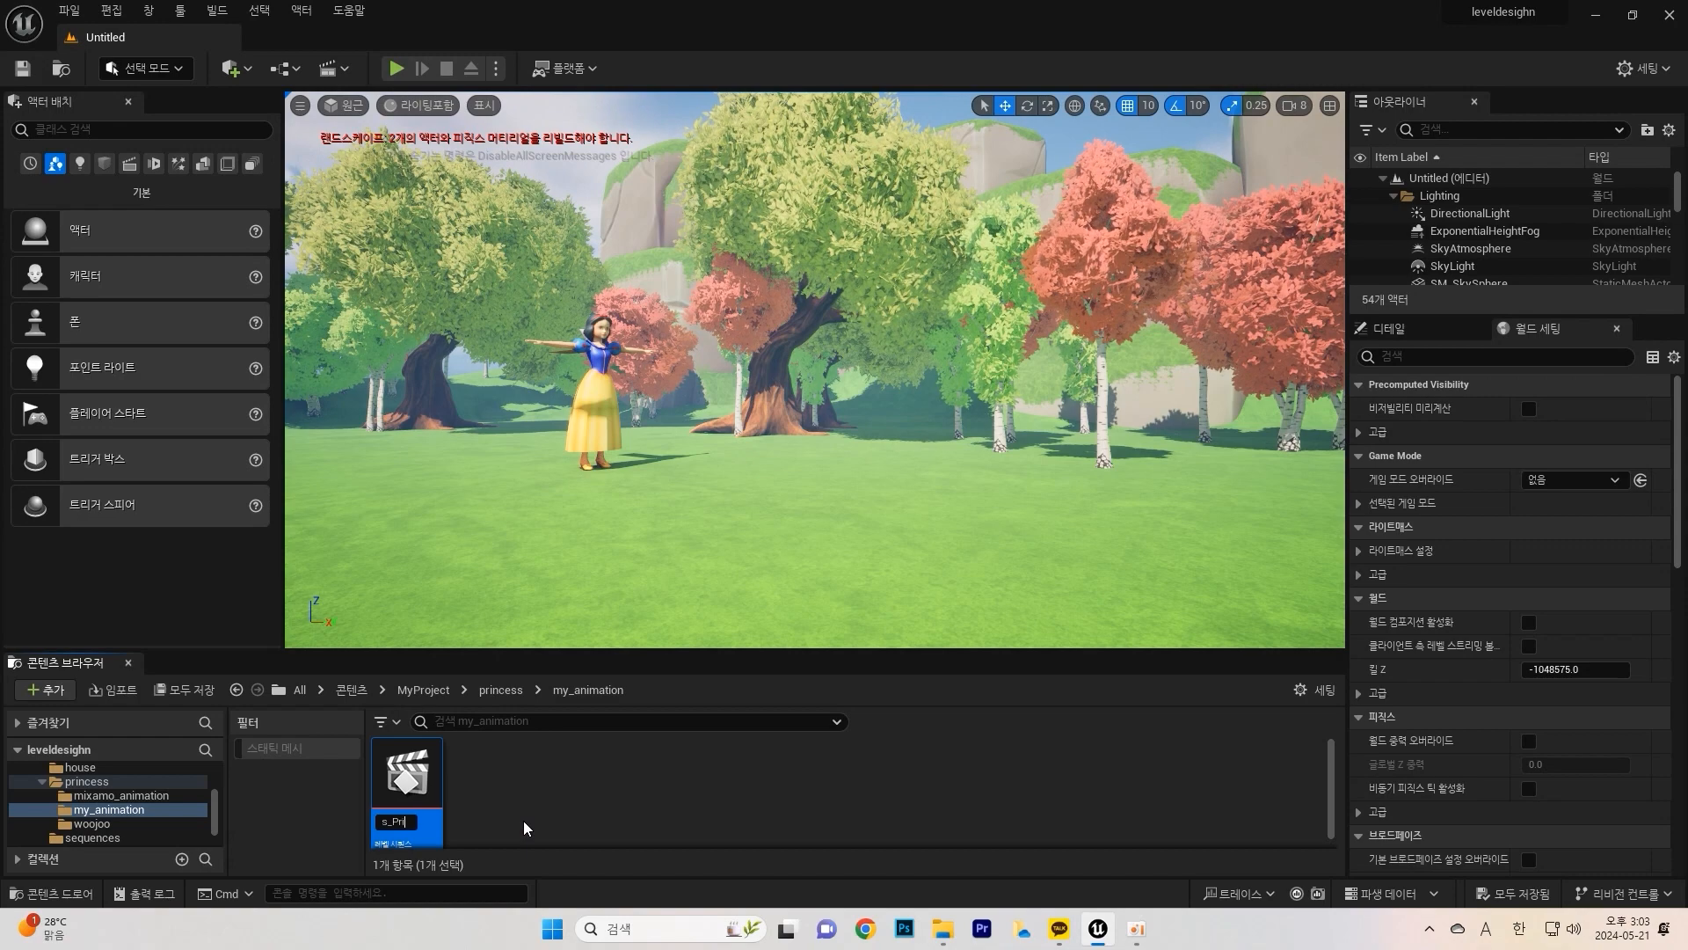
pyautogui.write('n')
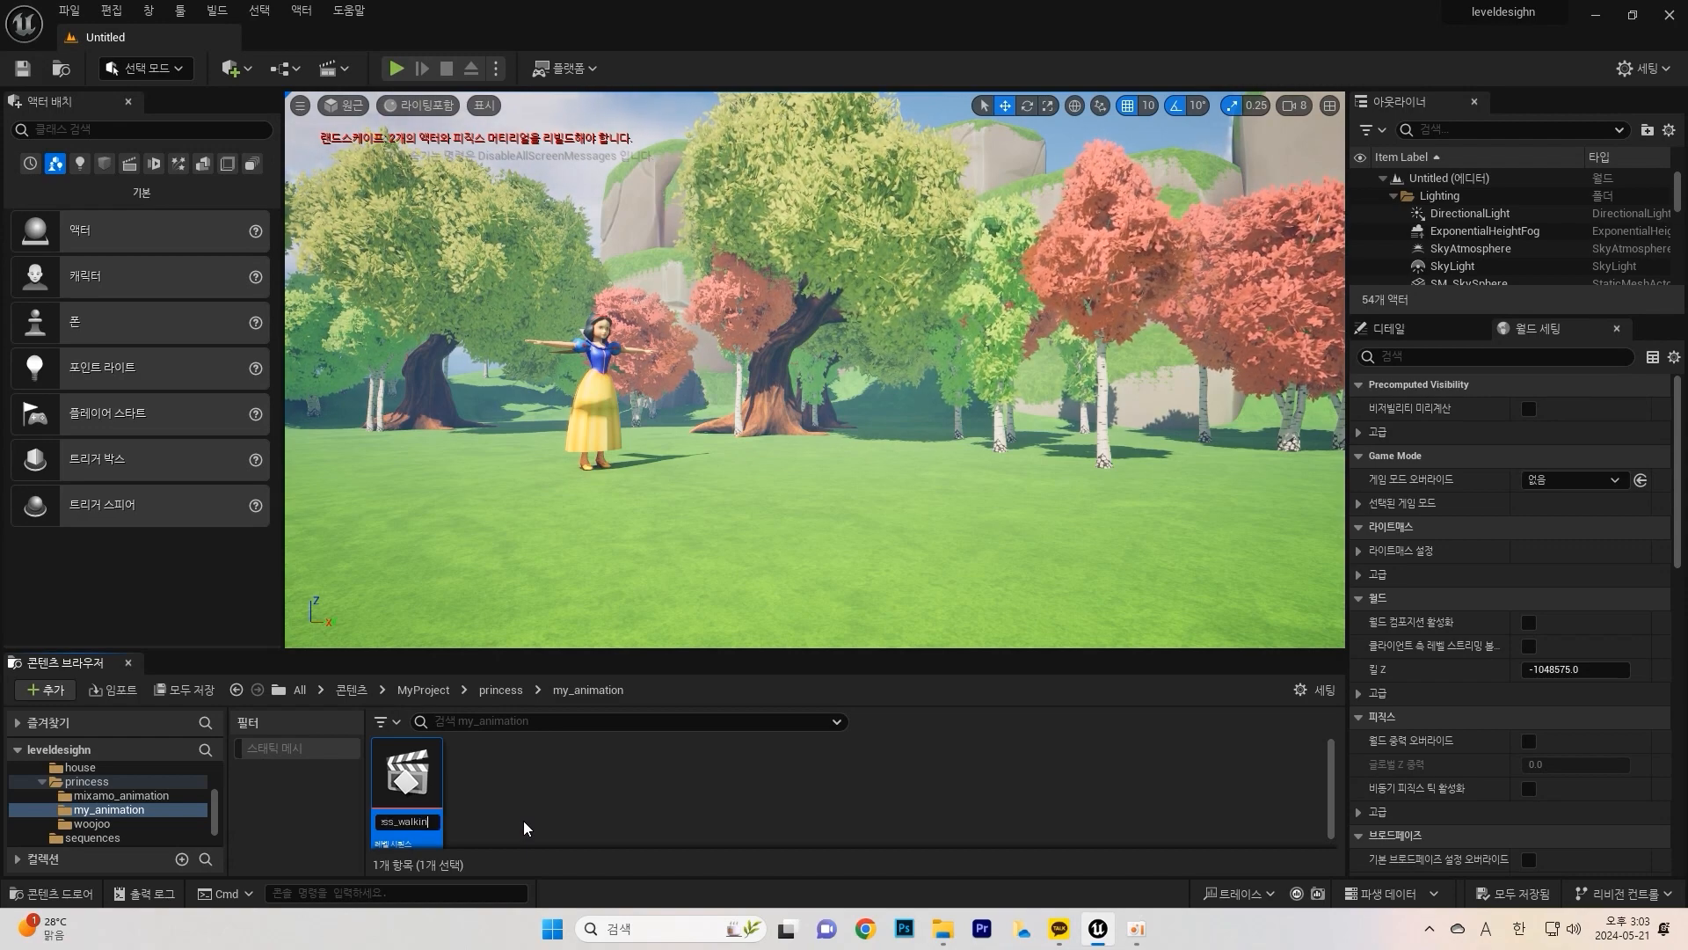
pyautogui.write('cess_walking')
pyautogui.press('Return')
# Step: Open the s_Princess_walking sequence and add the princess actor T-Pose__7_ to it
pyautogui.doubleClick(404, 797)
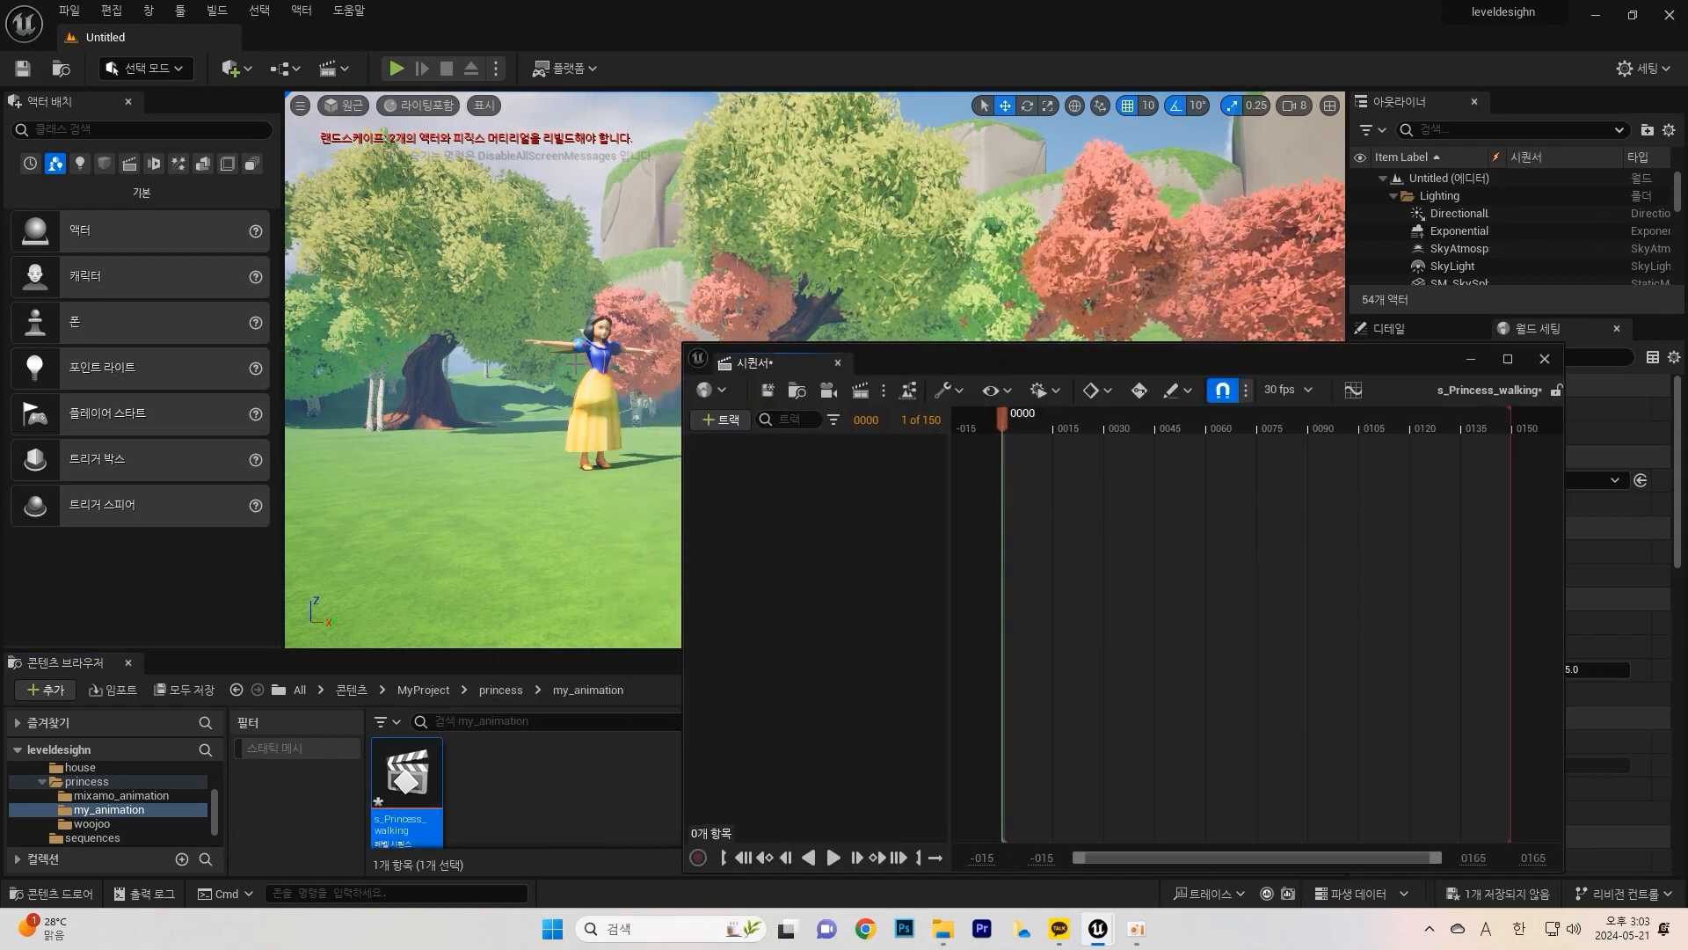
pyautogui.click(589, 401)
pyautogui.click(720, 419)
pyautogui.moveTo(847, 456)
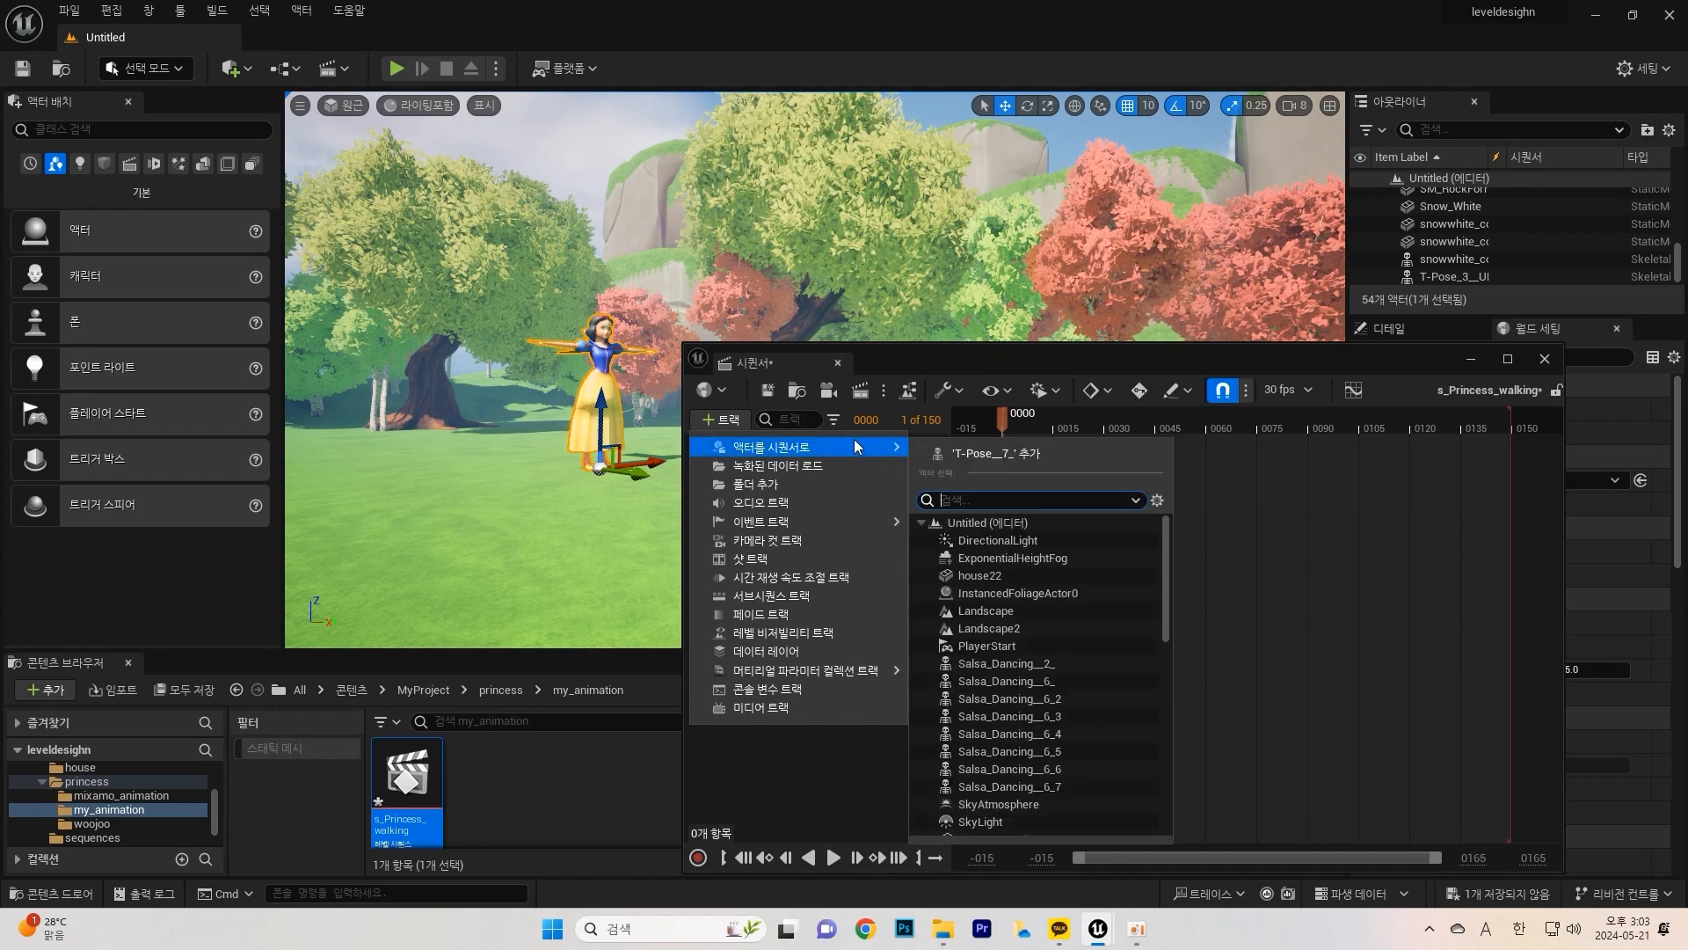
pyautogui.click(990, 455)
# Step: Add the asset-based control rig CtrlRig_snowwhite to the T-Pose__7_ track
pyautogui.click(794, 468)
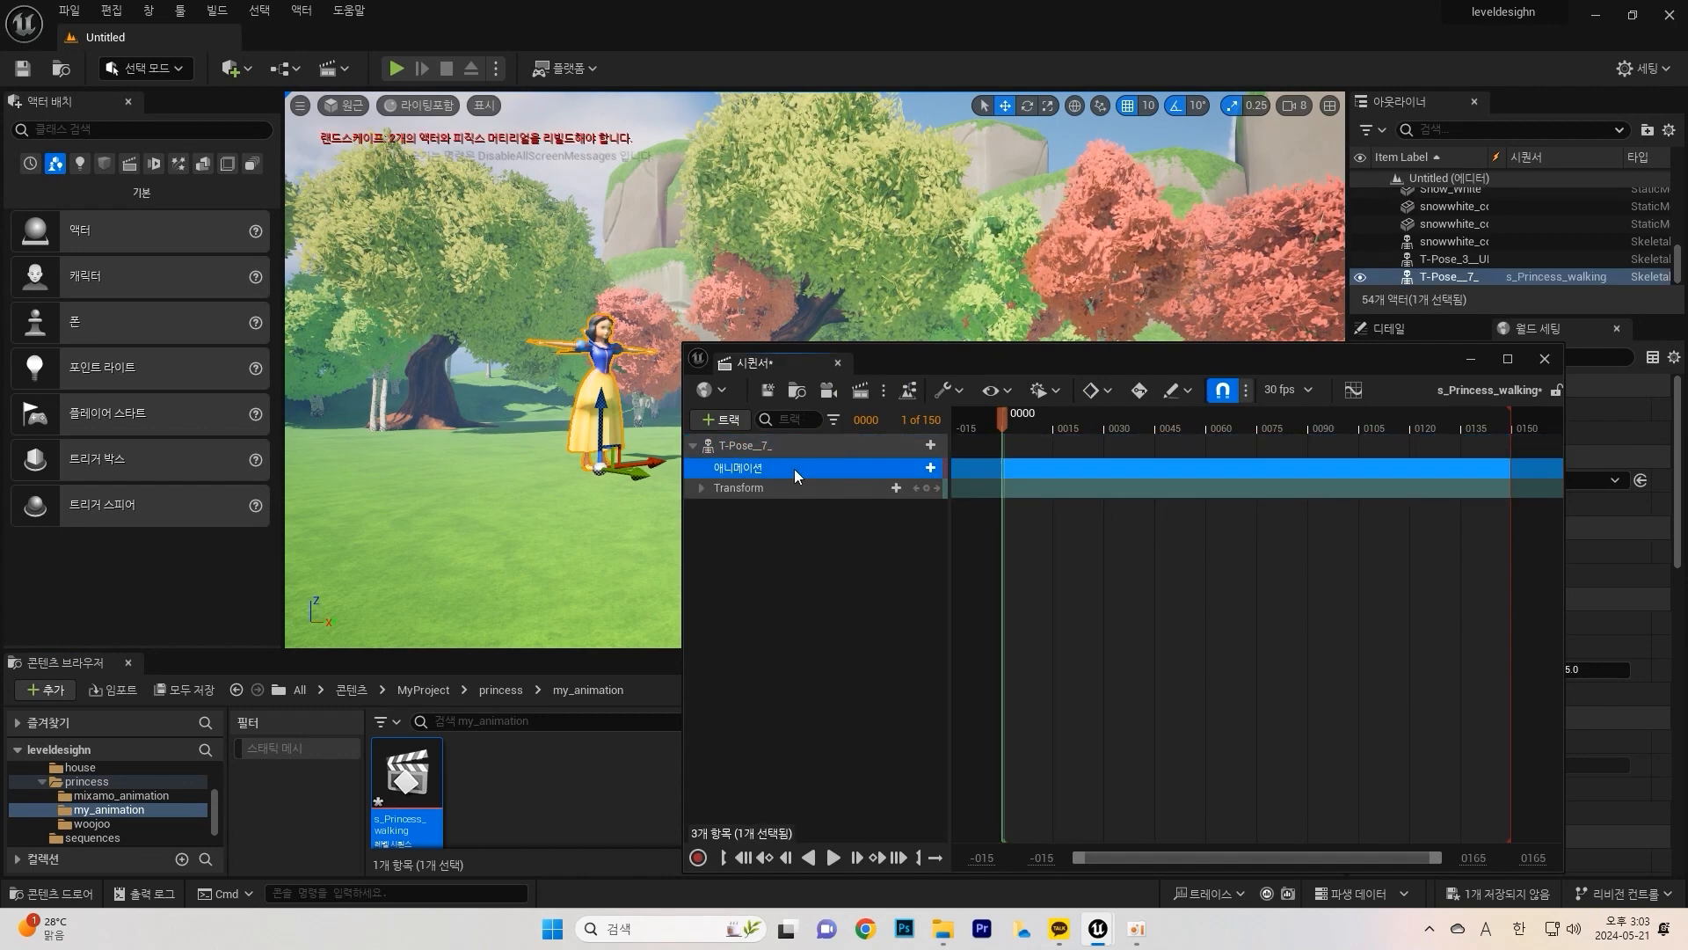
pyautogui.click(930, 445)
pyautogui.moveTo(997, 635)
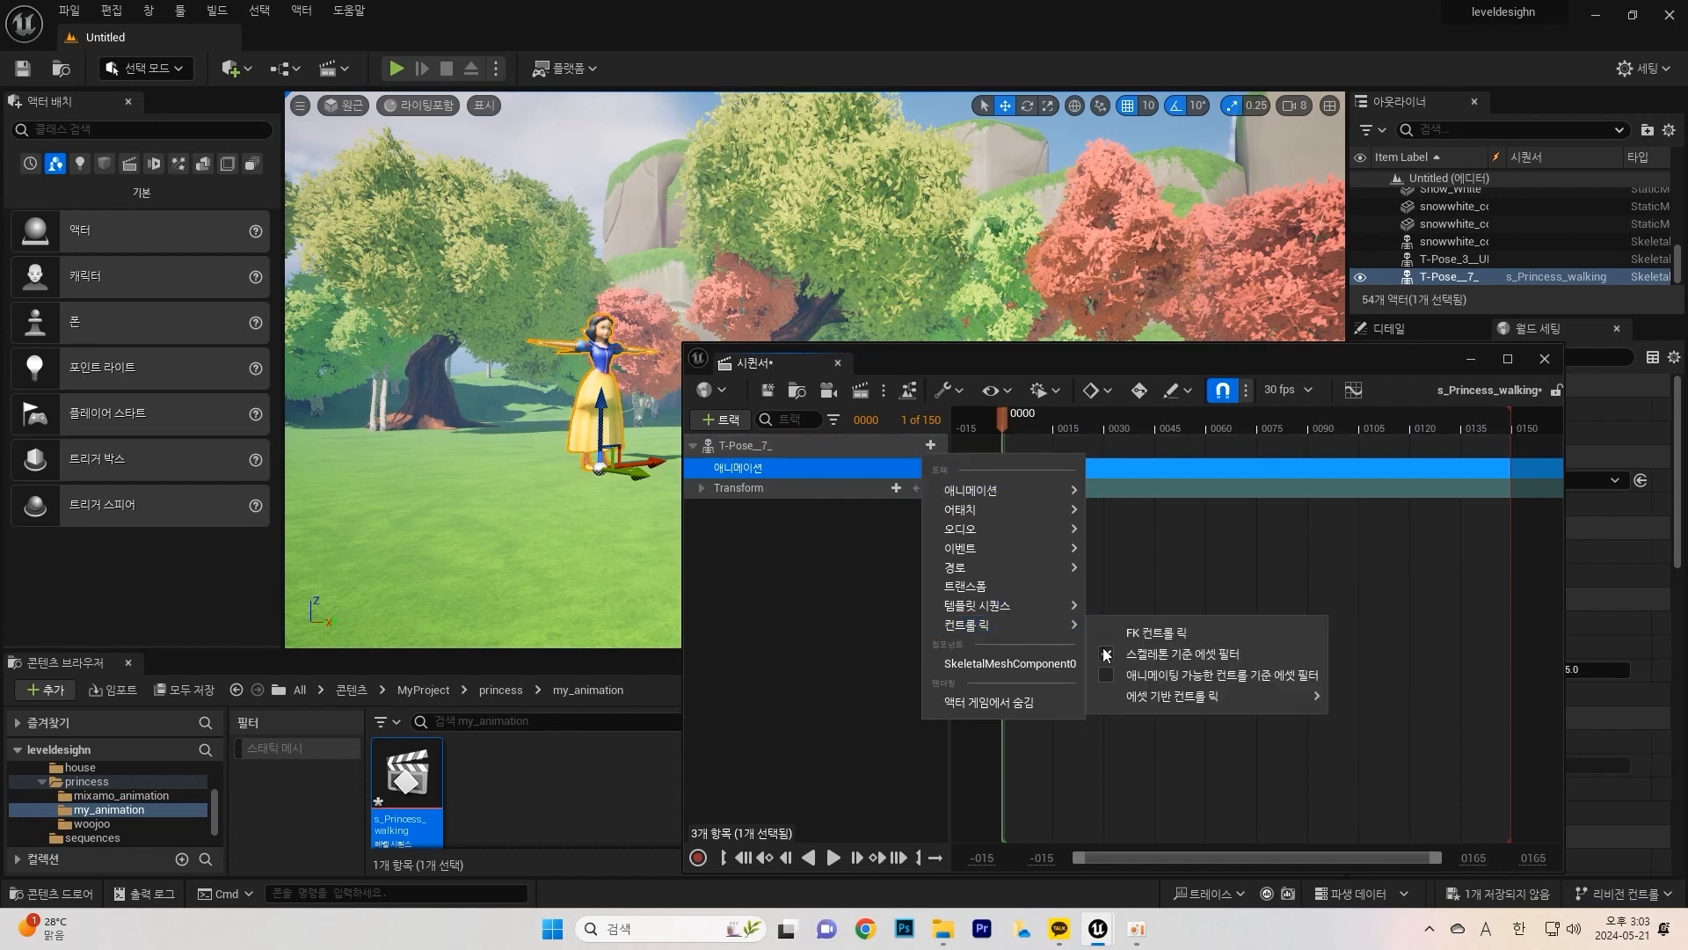
pyautogui.moveTo(1243, 699)
pyautogui.click(1389, 730)
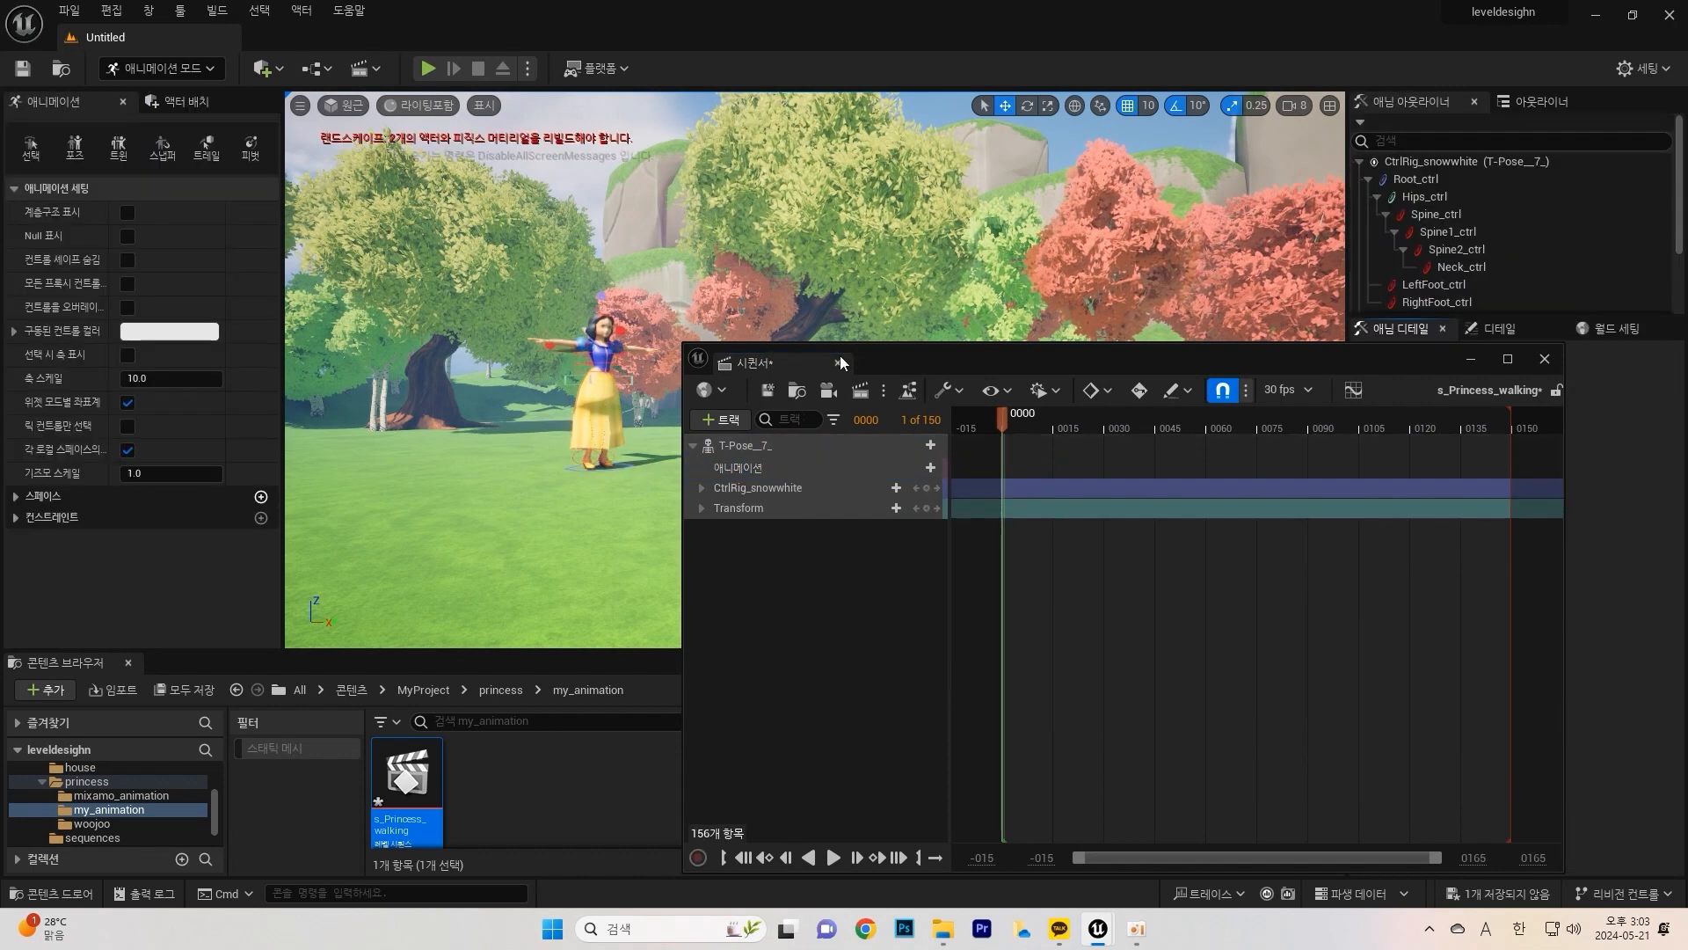
# Step: Reposition the Sequencer window clear of the princess and expand the CtrlRig_snowwhite track to list its controls
pyautogui.moveTo(916, 361); pyautogui.dragTo(973, 344)
pyautogui.click(837, 475)
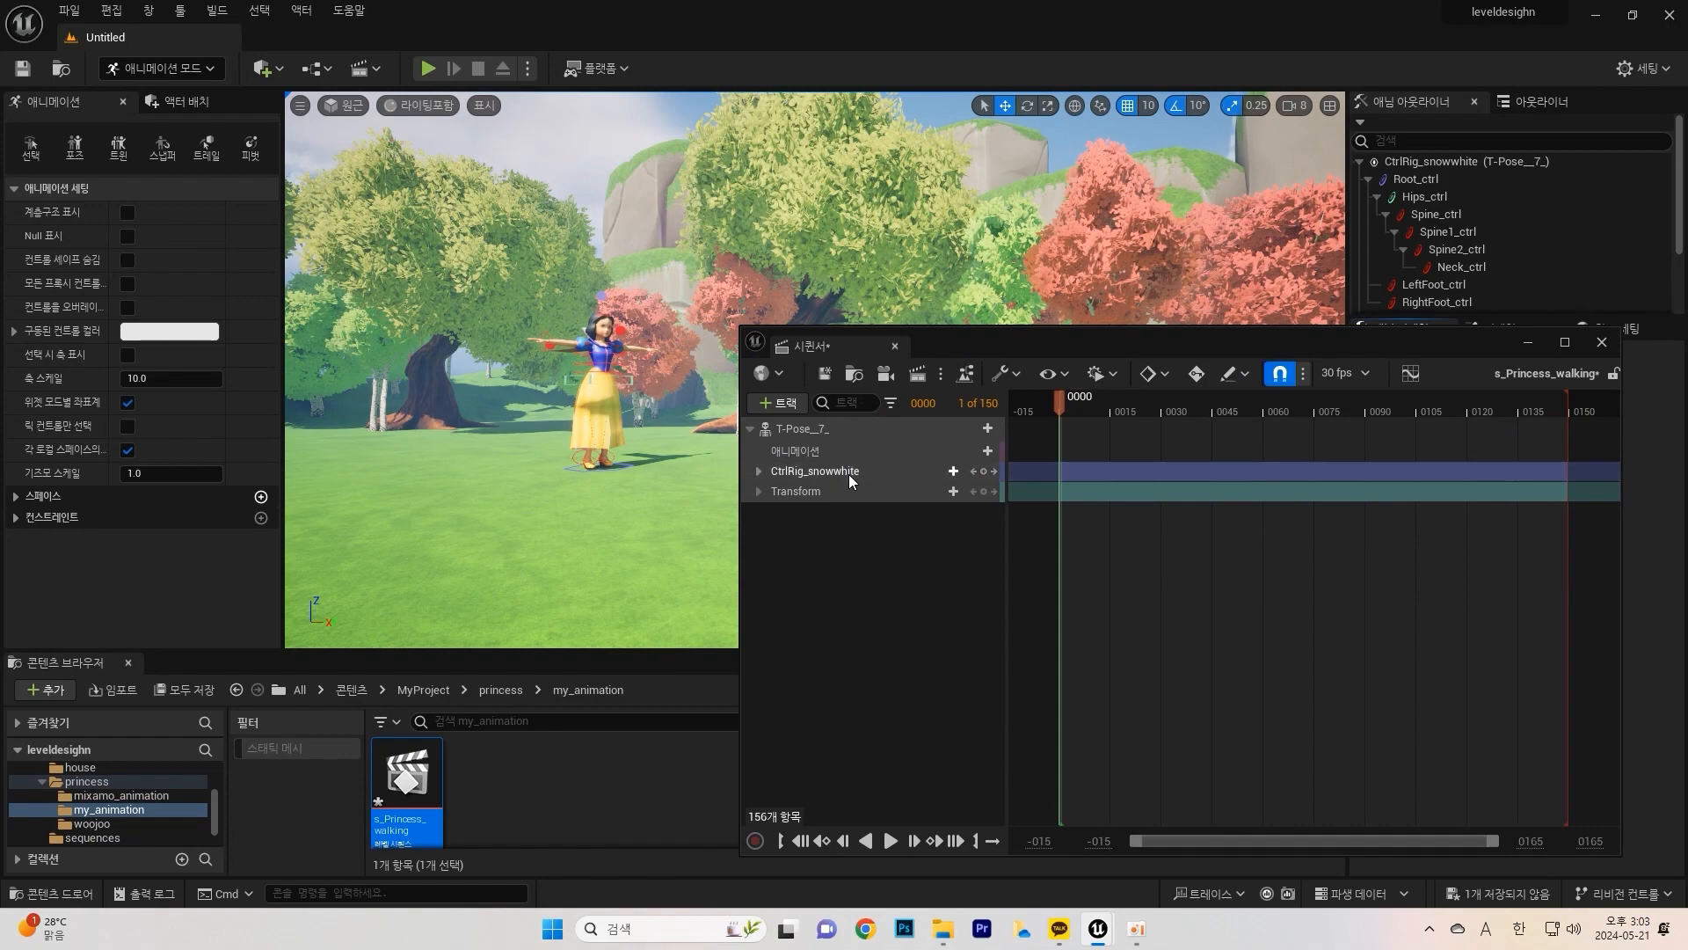
pyautogui.press('w')
pyautogui.moveTo(634, 495); pyautogui.dragTo(601, 517, button='right')
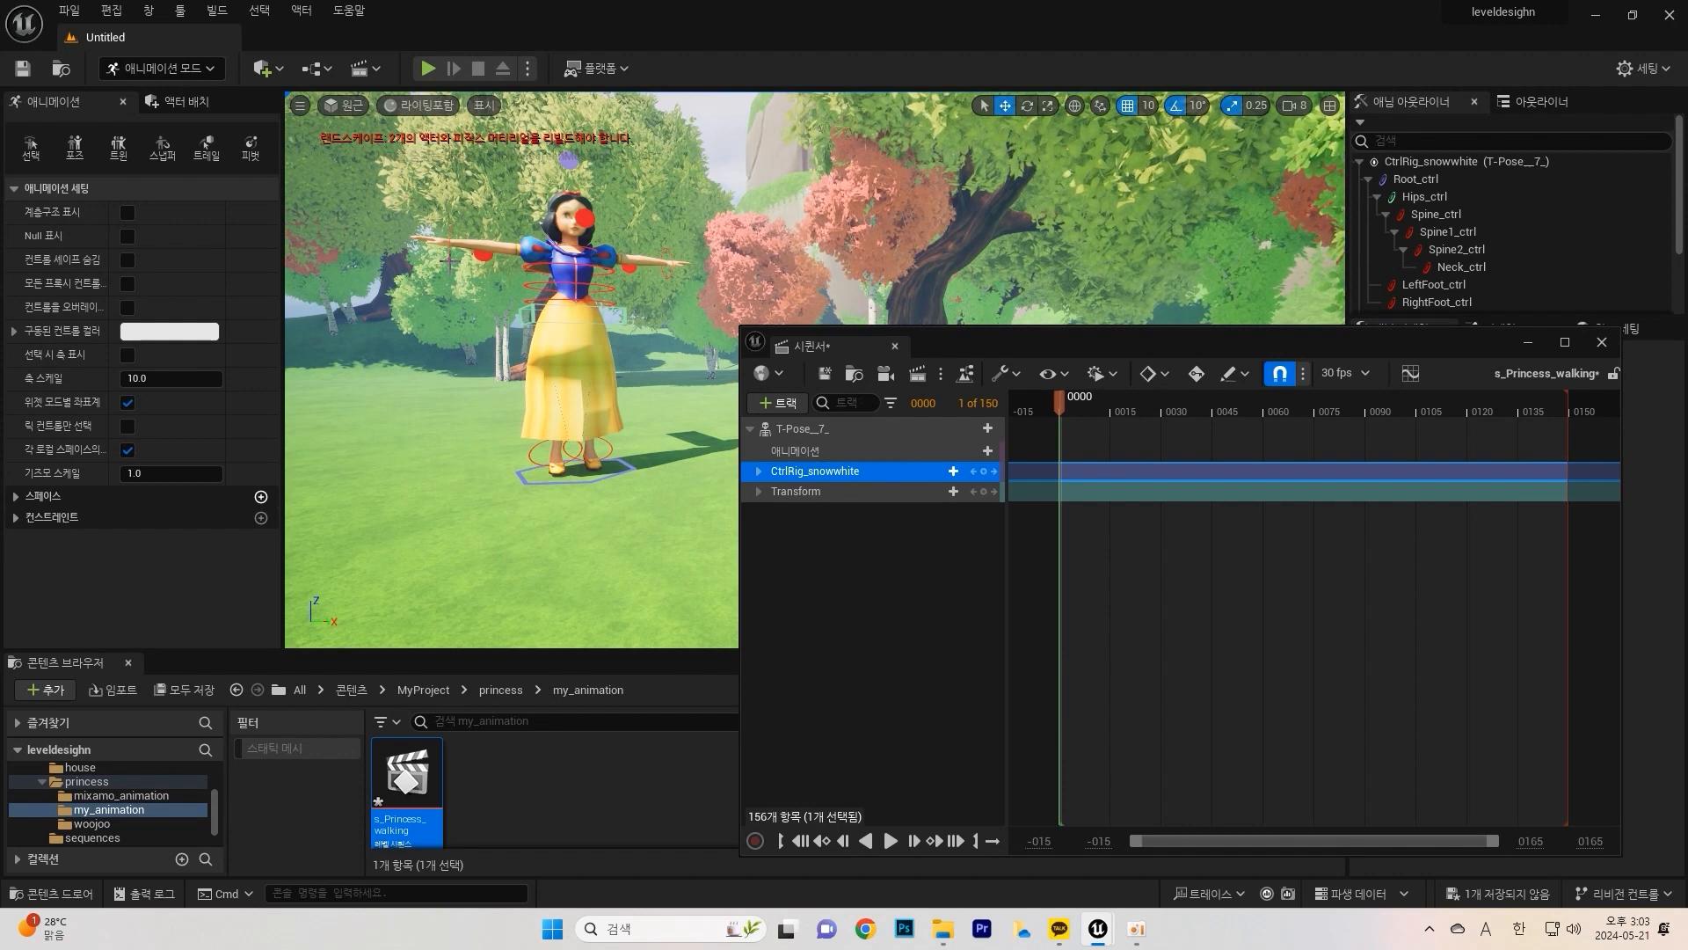
pyautogui.click(758, 471)
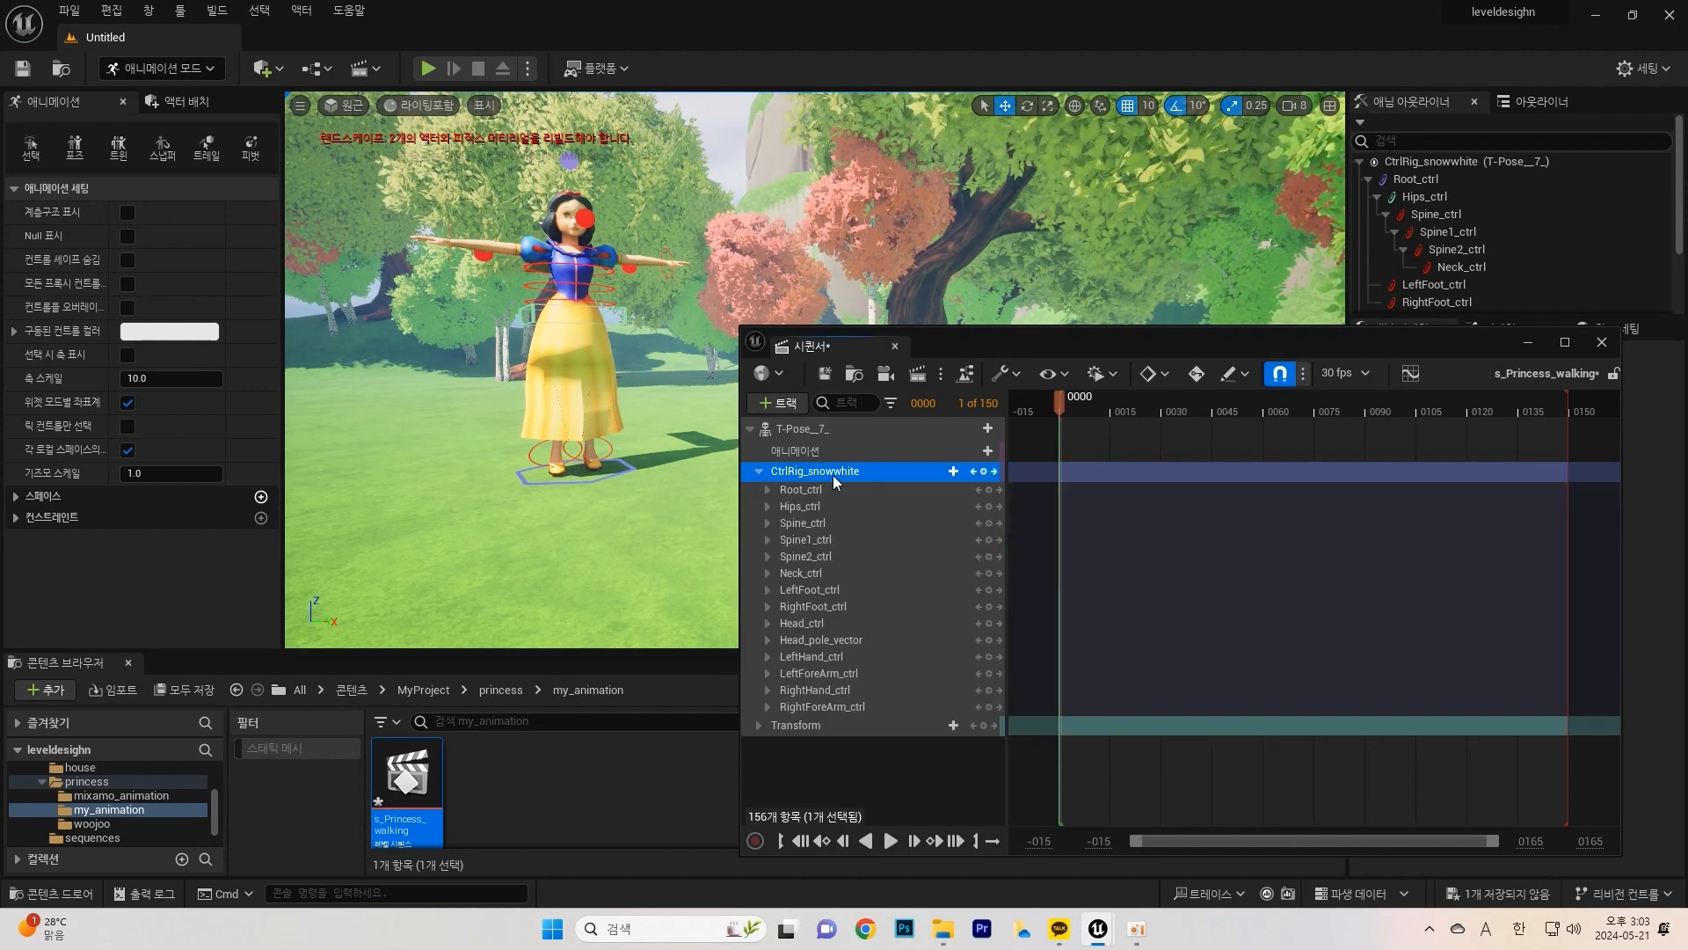
# Step: Lower the right and left hand controls toward the body and key all CtrlRig_snowwhite controls at frame 0
pyautogui.click(445, 219)
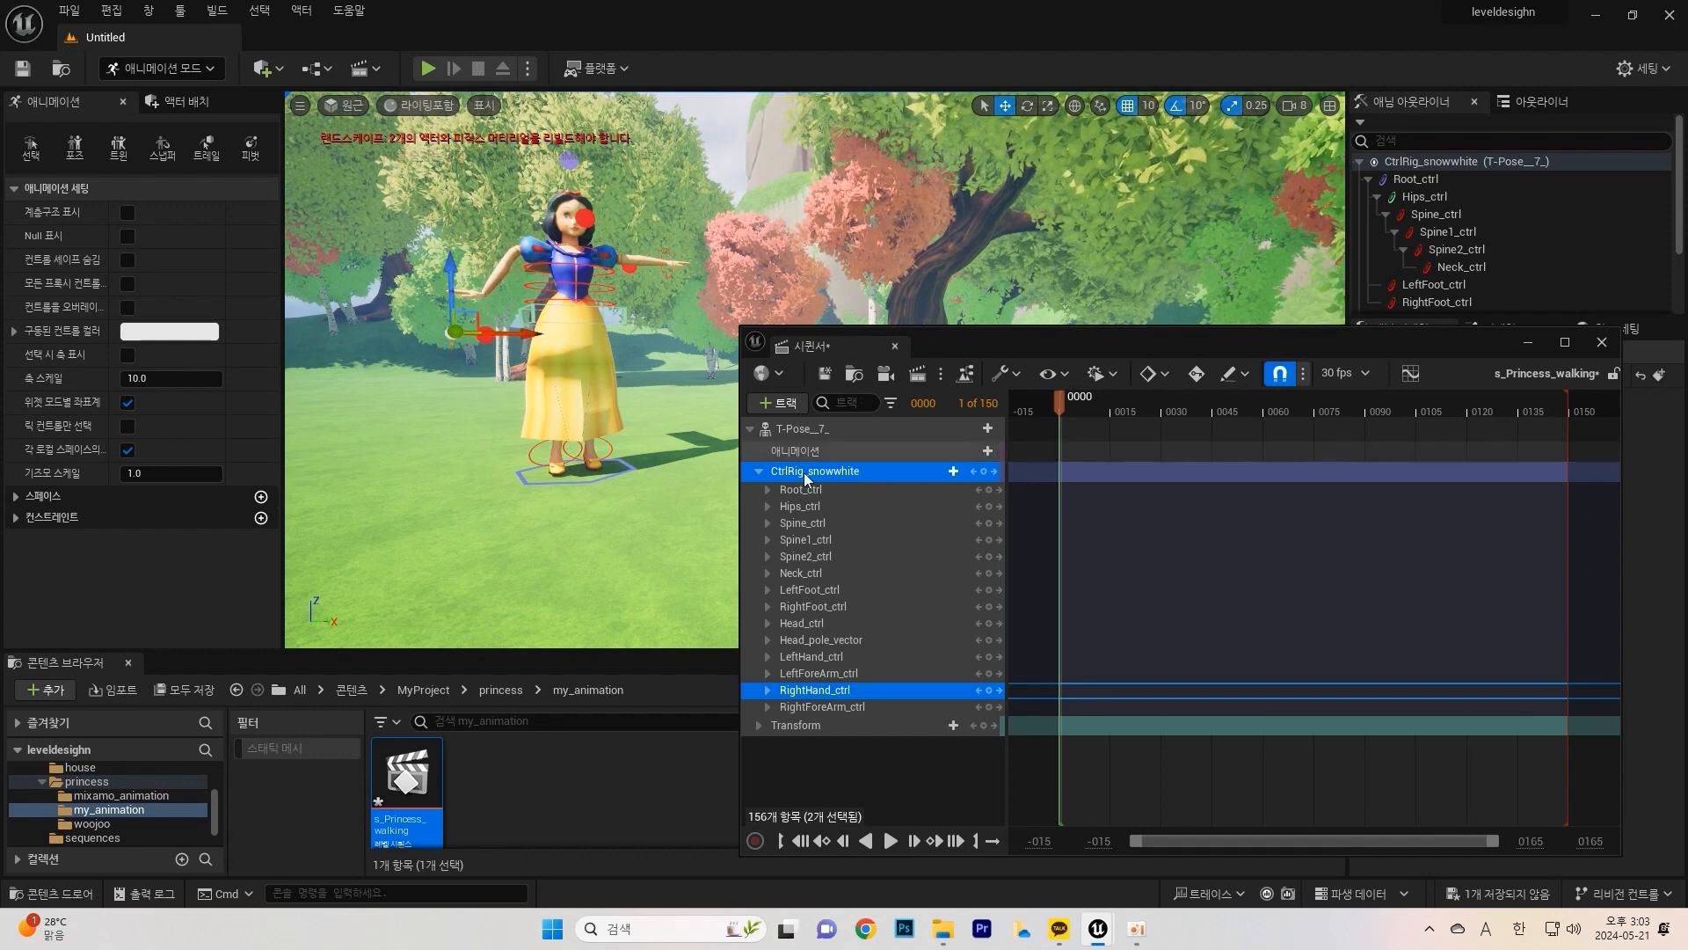
pyautogui.click(986, 472)
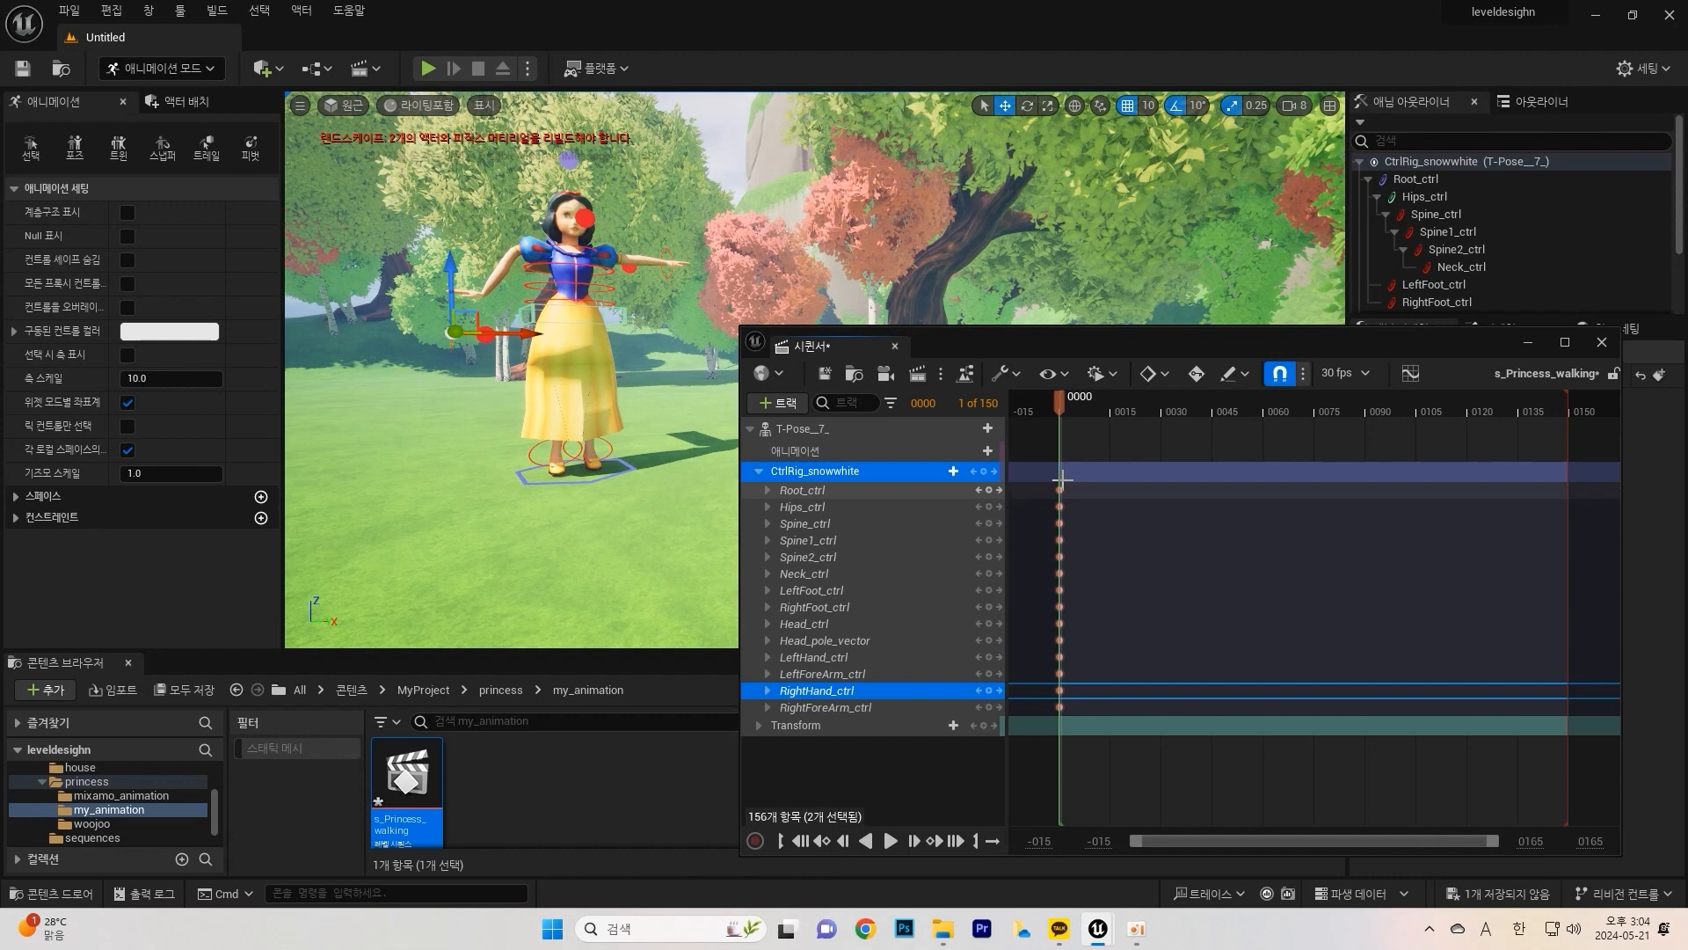
pyautogui.click(670, 278)
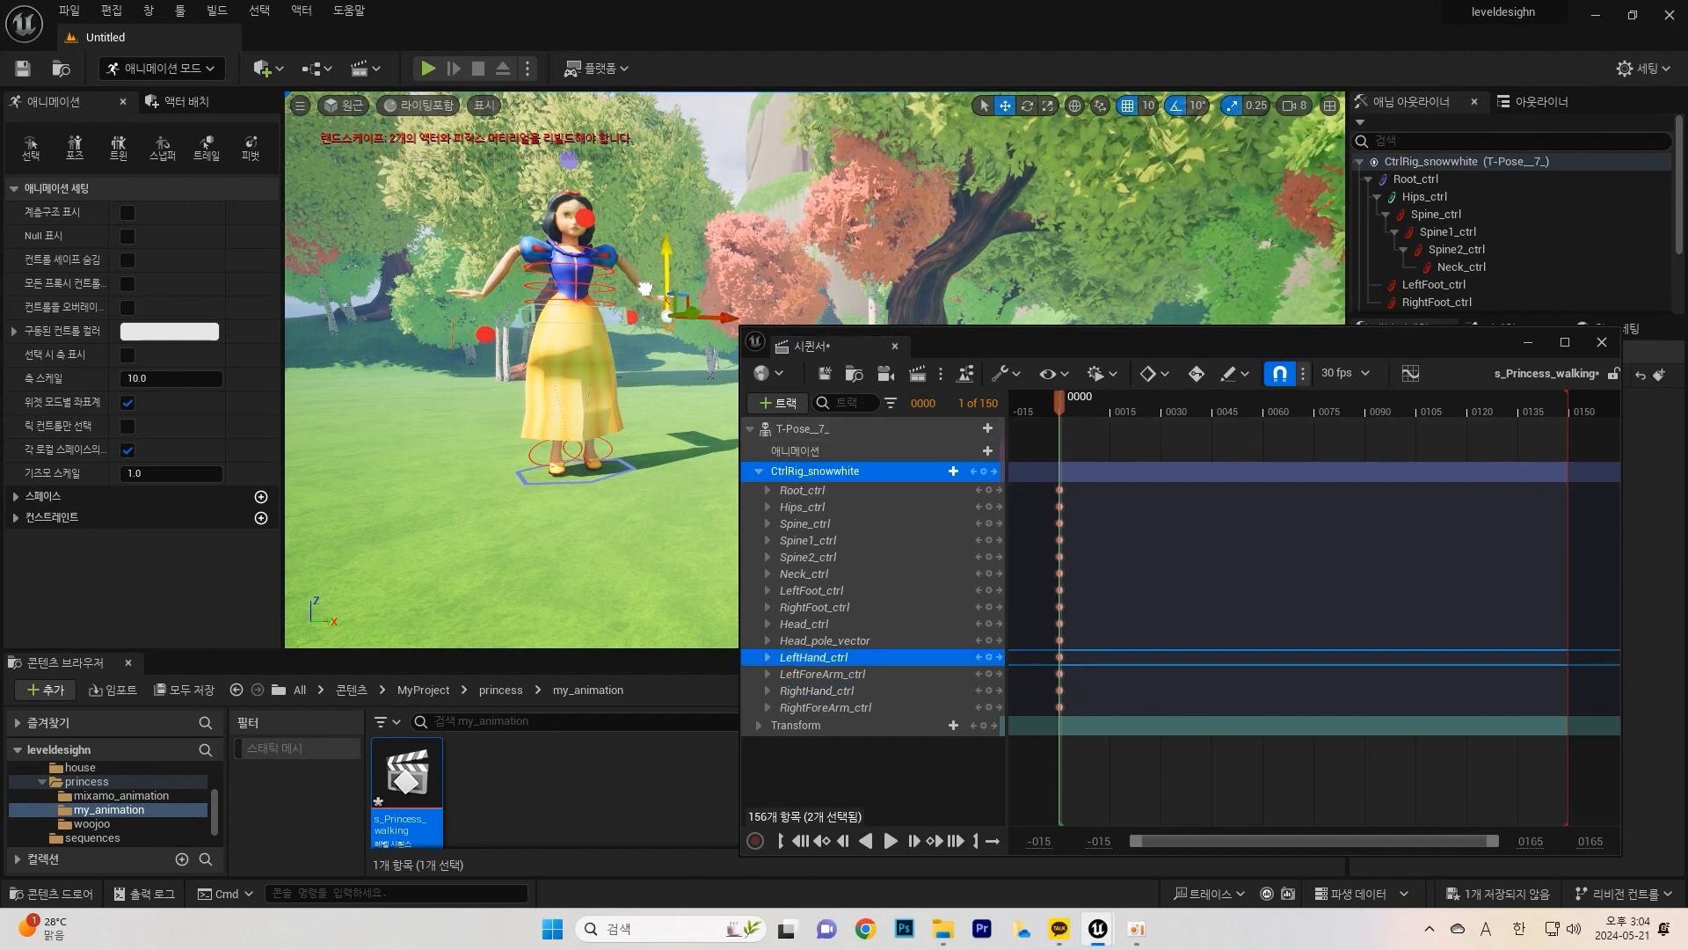
# Step: Examine the left and right forearm controls on the posed princess from the front and the side
pyautogui.moveTo(452, 469); pyautogui.dragTo(508, 452, button='right')
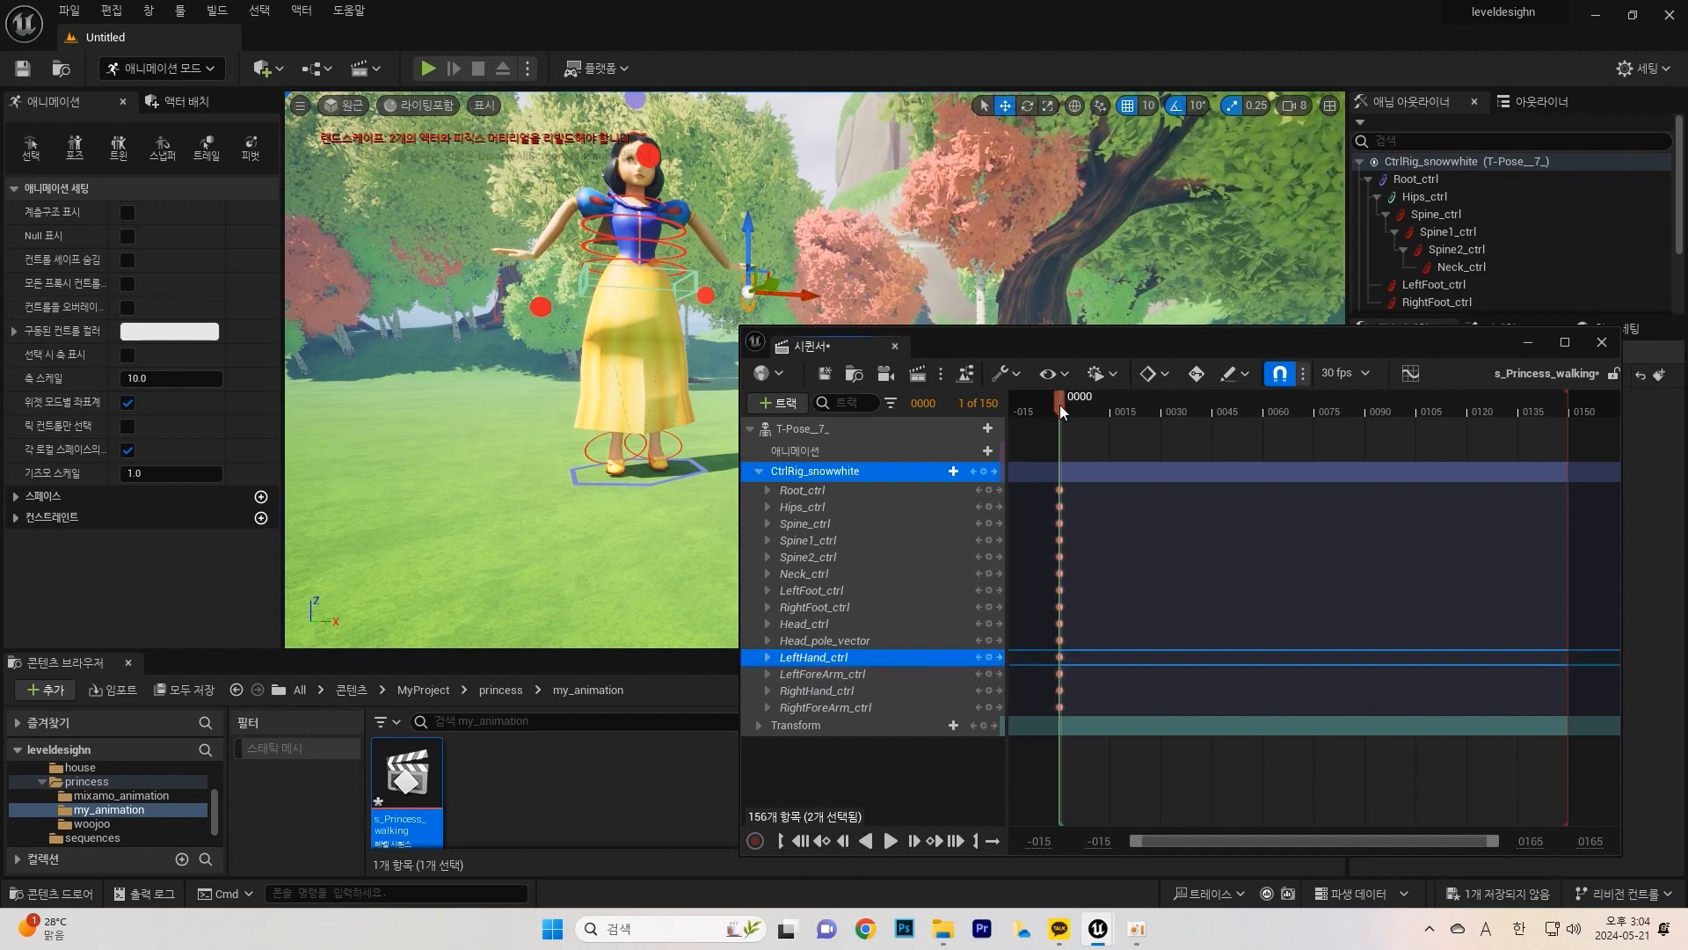
pyautogui.click(847, 675)
pyautogui.click(832, 660)
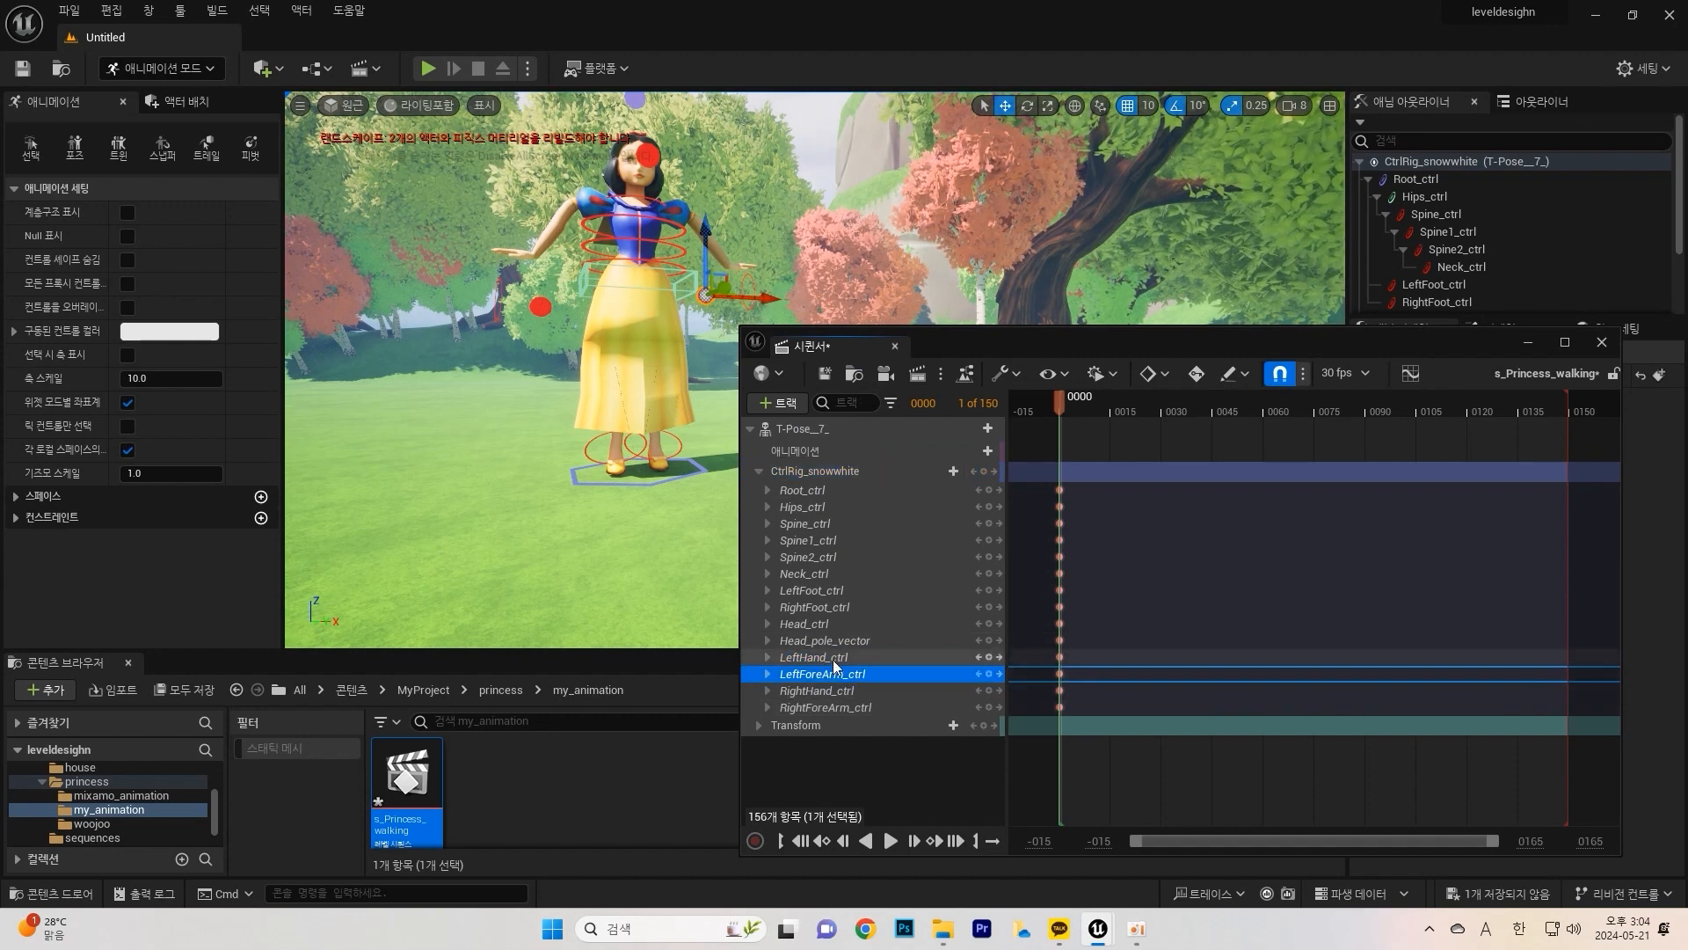
pyautogui.click(847, 706)
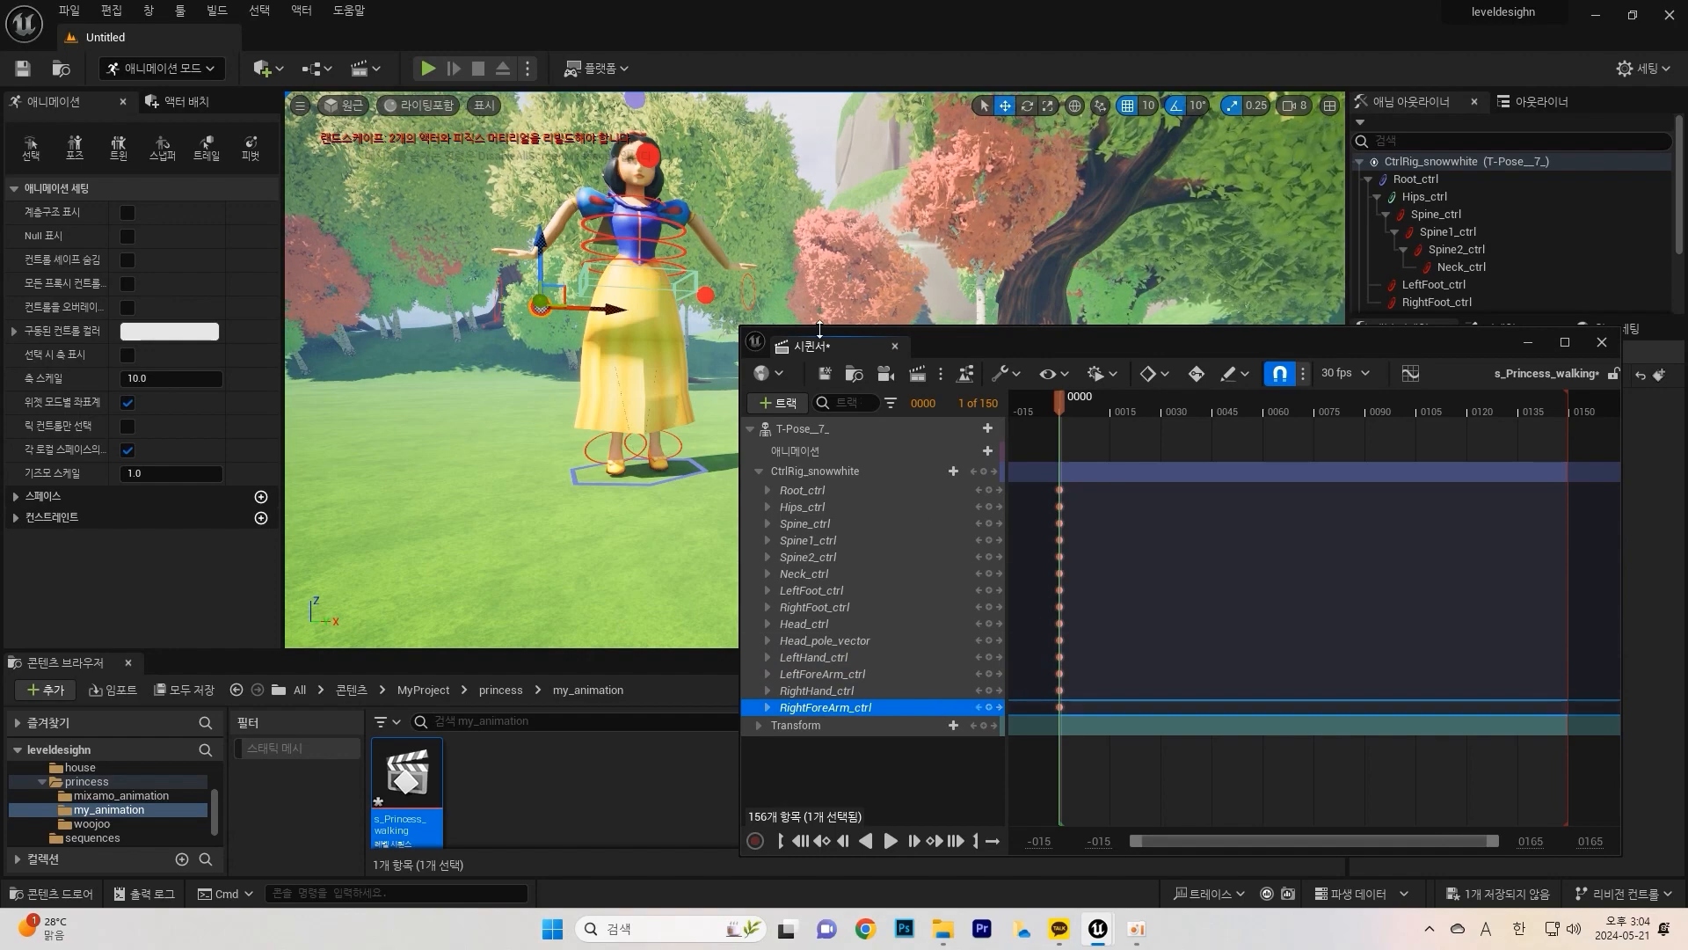
pyautogui.moveTo(599, 514); pyautogui.dragTo(638, 527, button='right')
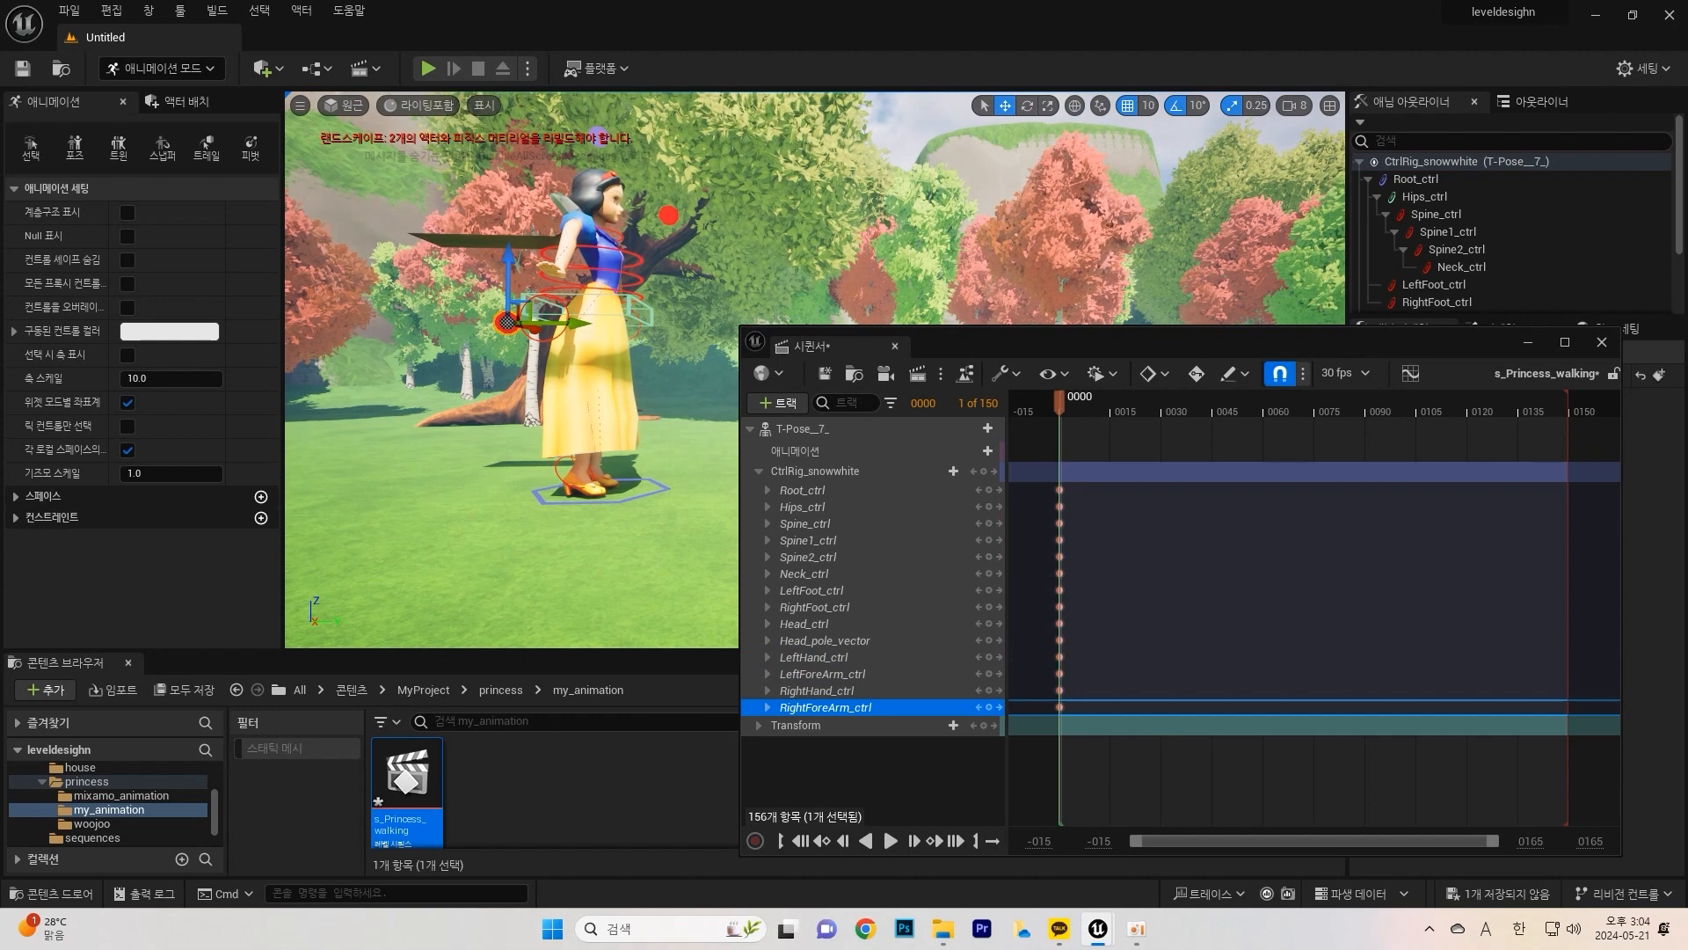
# Step: Lower the head control slightly and pose the right foot control raised off the ground at frame 0
pyautogui.click(674, 219)
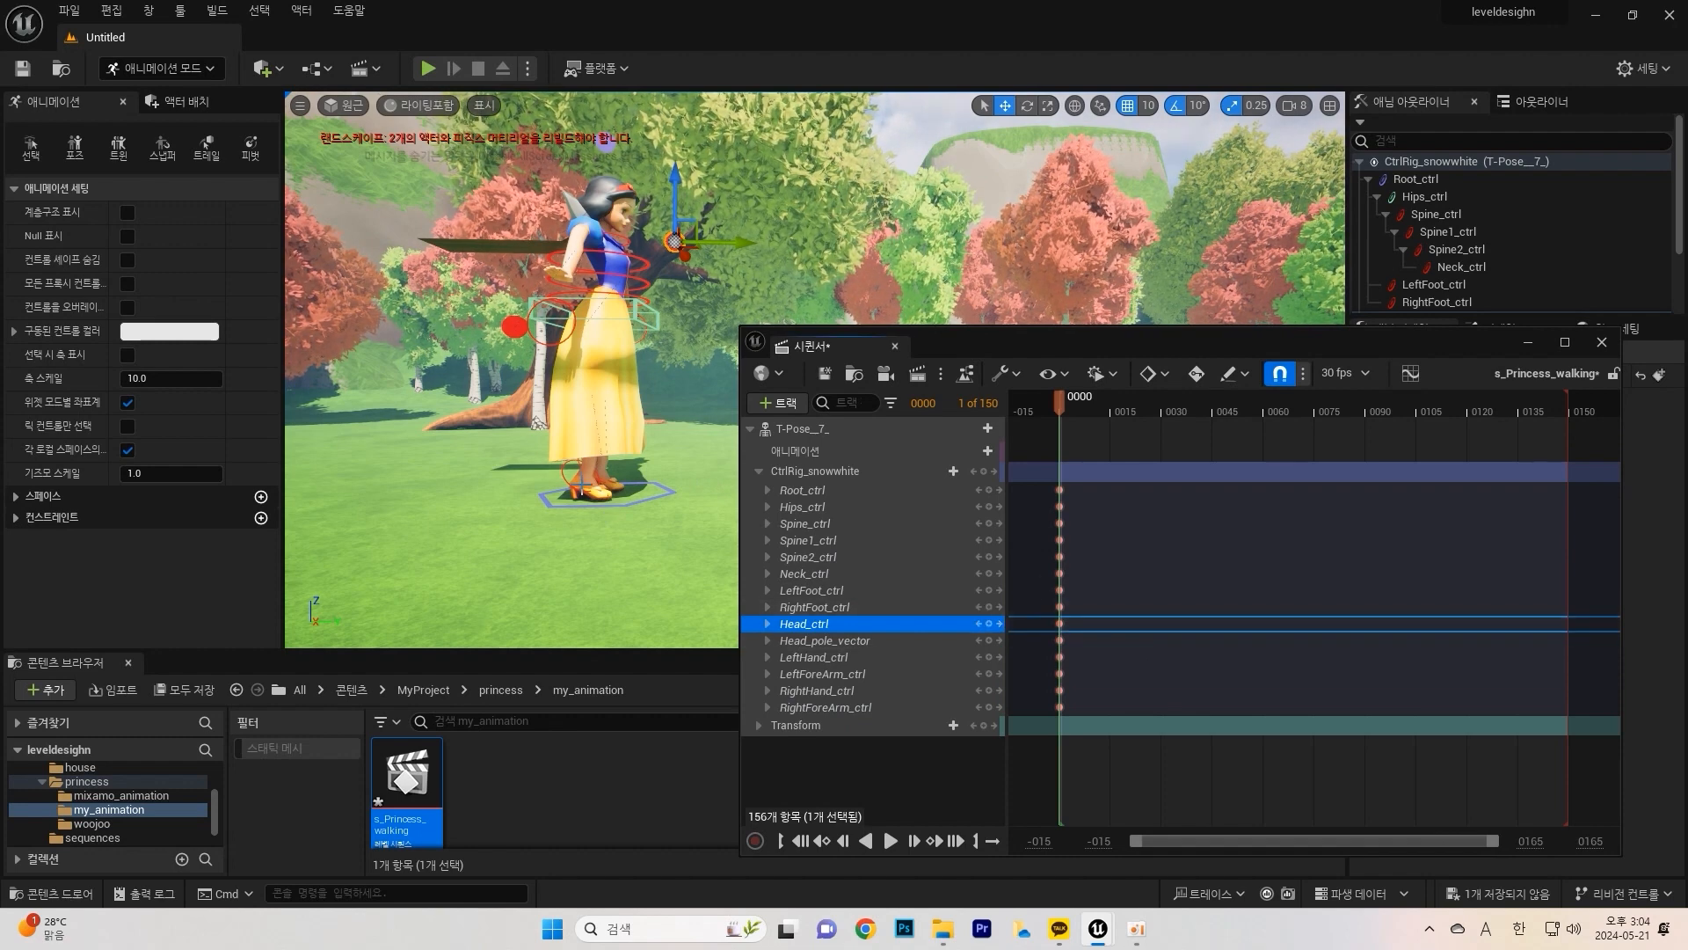
pyautogui.click(580, 457)
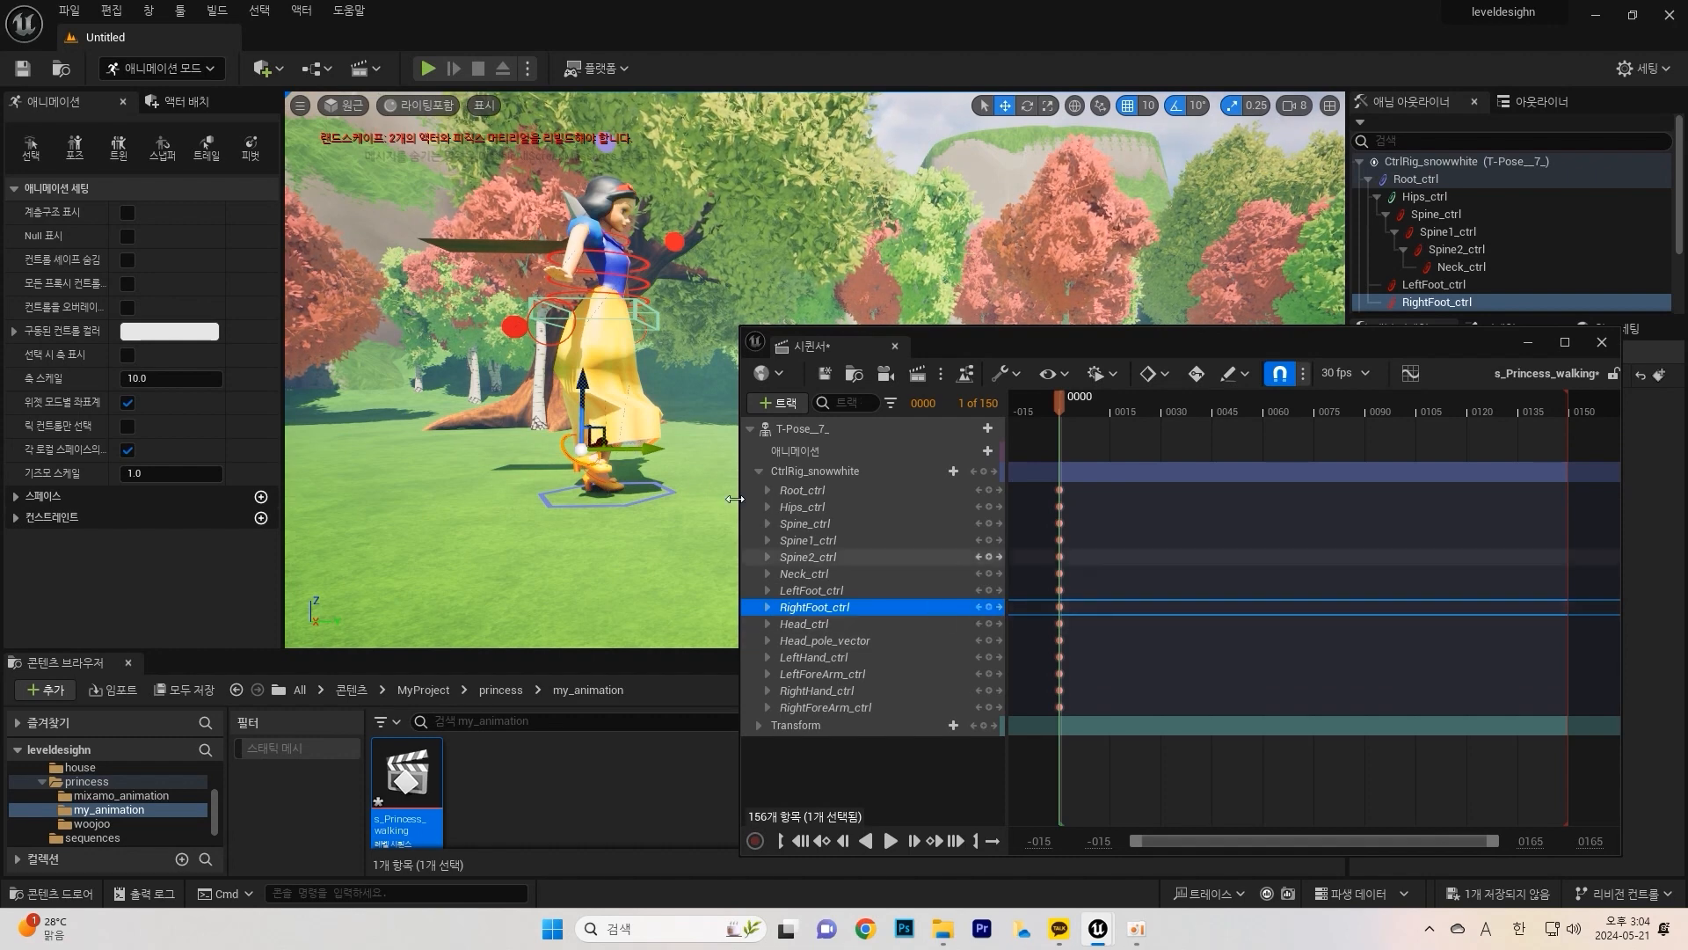
pyautogui.moveTo(635, 449); pyautogui.dragTo(591, 450)
pyautogui.press('d')
pyautogui.moveTo(606, 516); pyautogui.dragTo(413, 510, button='right')
pyautogui.press('w')
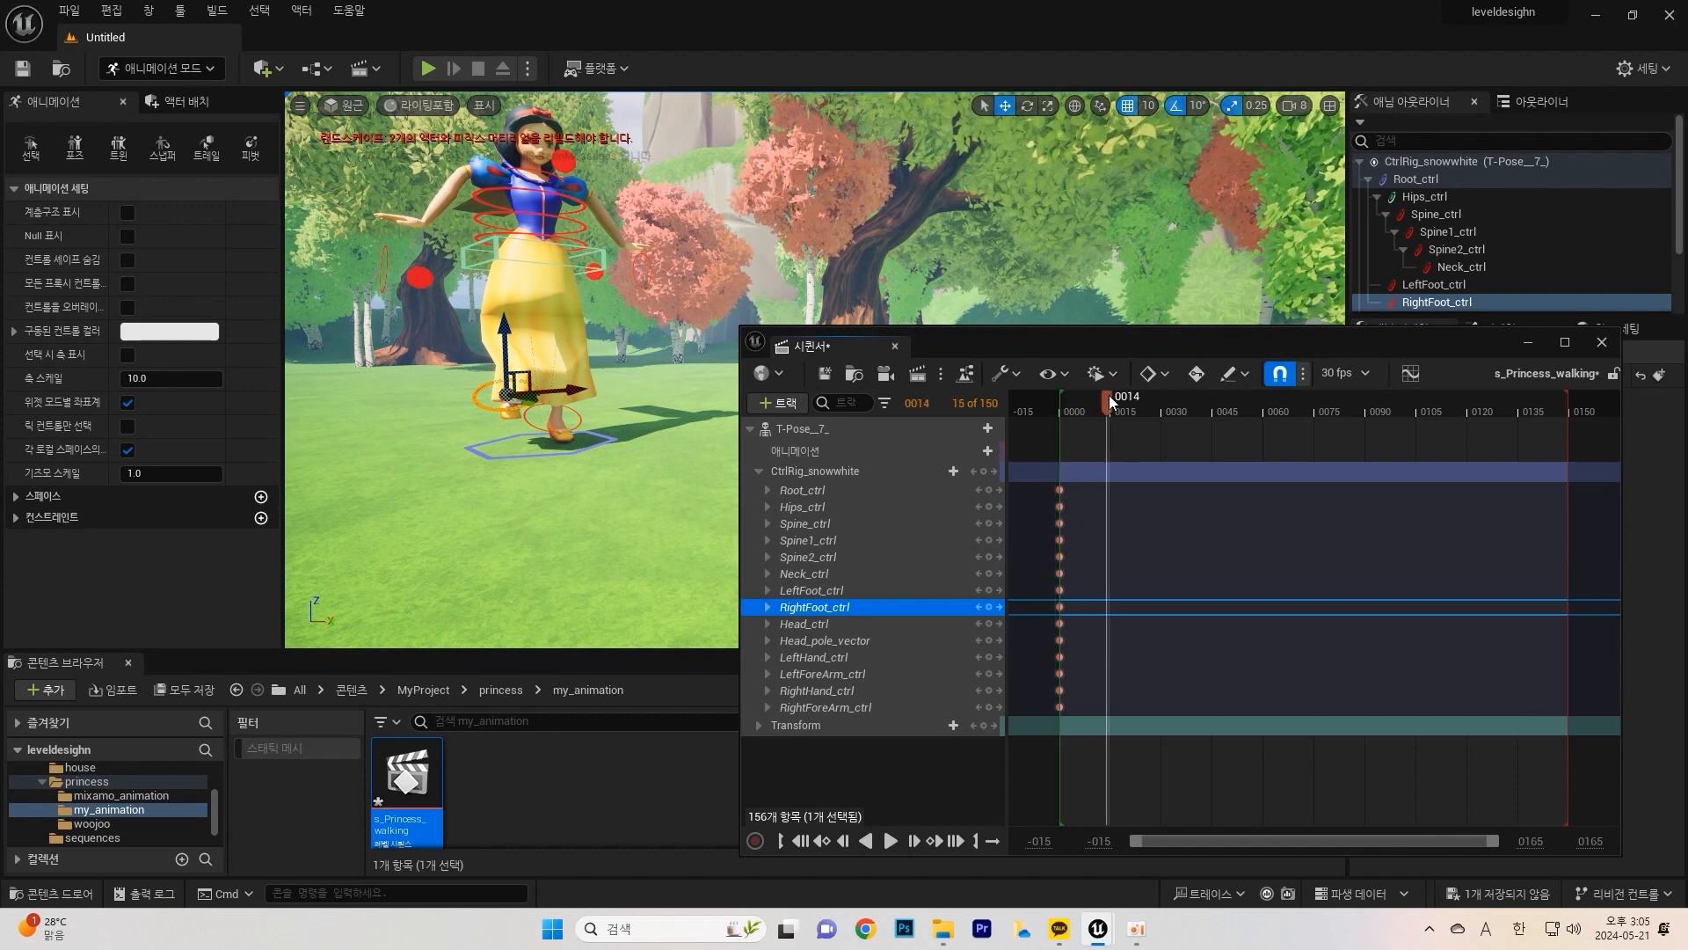
# Step: Lower the right foot control and raise the left foot control at frame 15, keying both controls there
pyautogui.moveTo(1117, 402); pyautogui.dragTo(1111, 403)
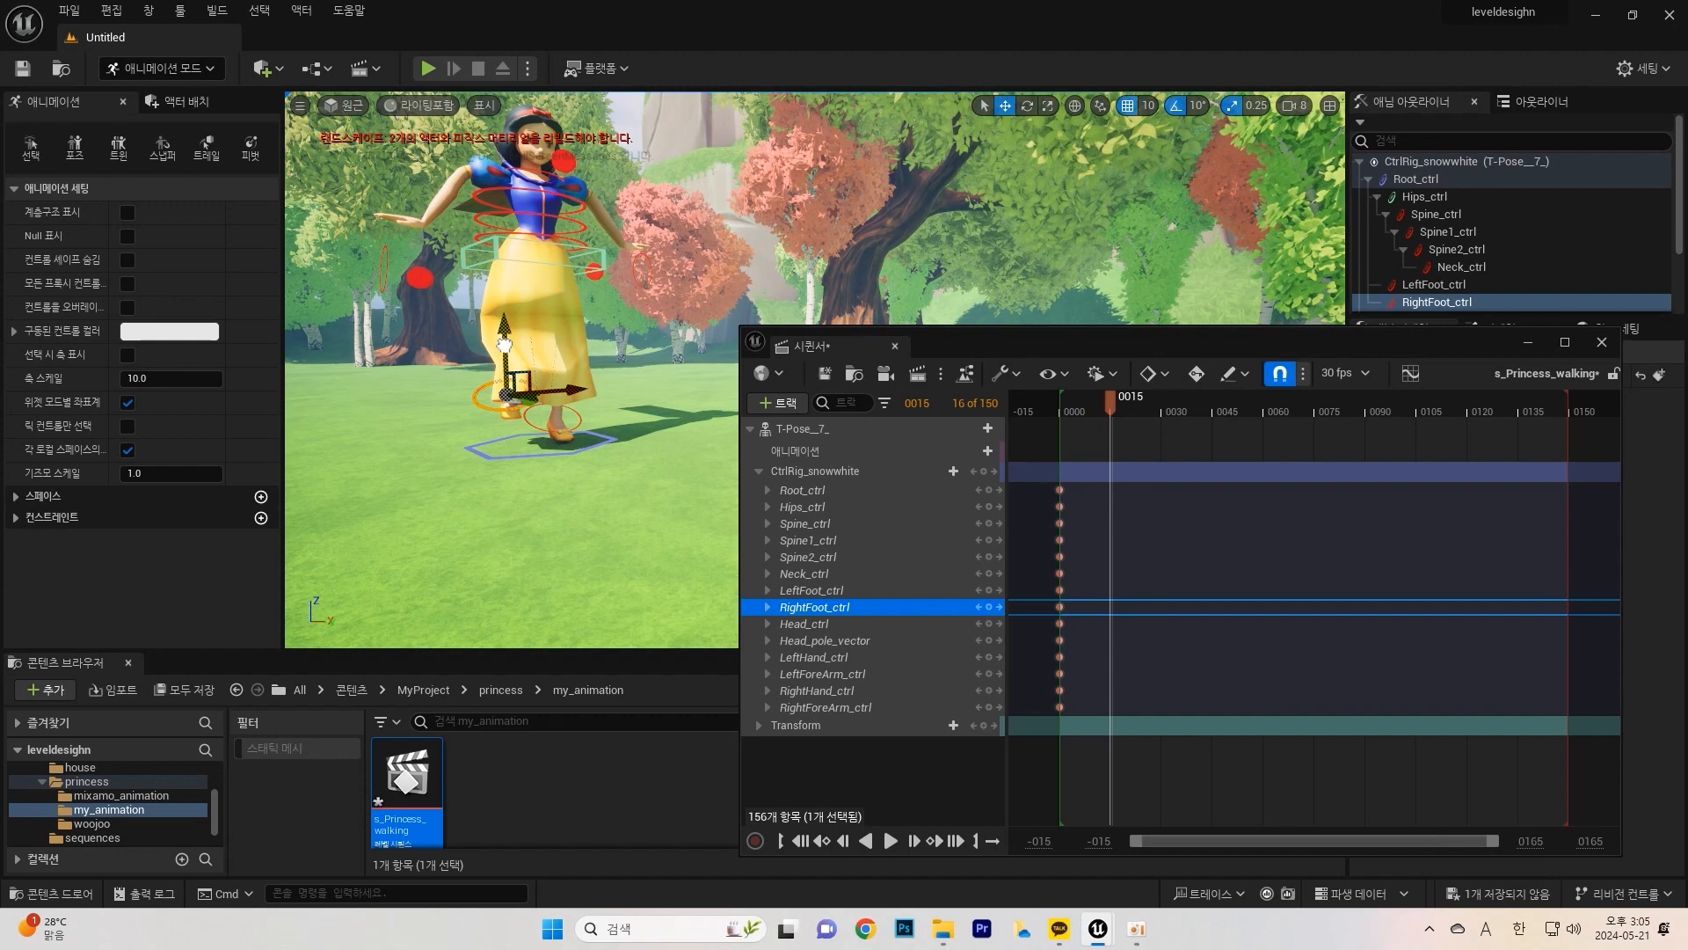
pyautogui.moveTo(503, 345); pyautogui.dragTo(508, 371)
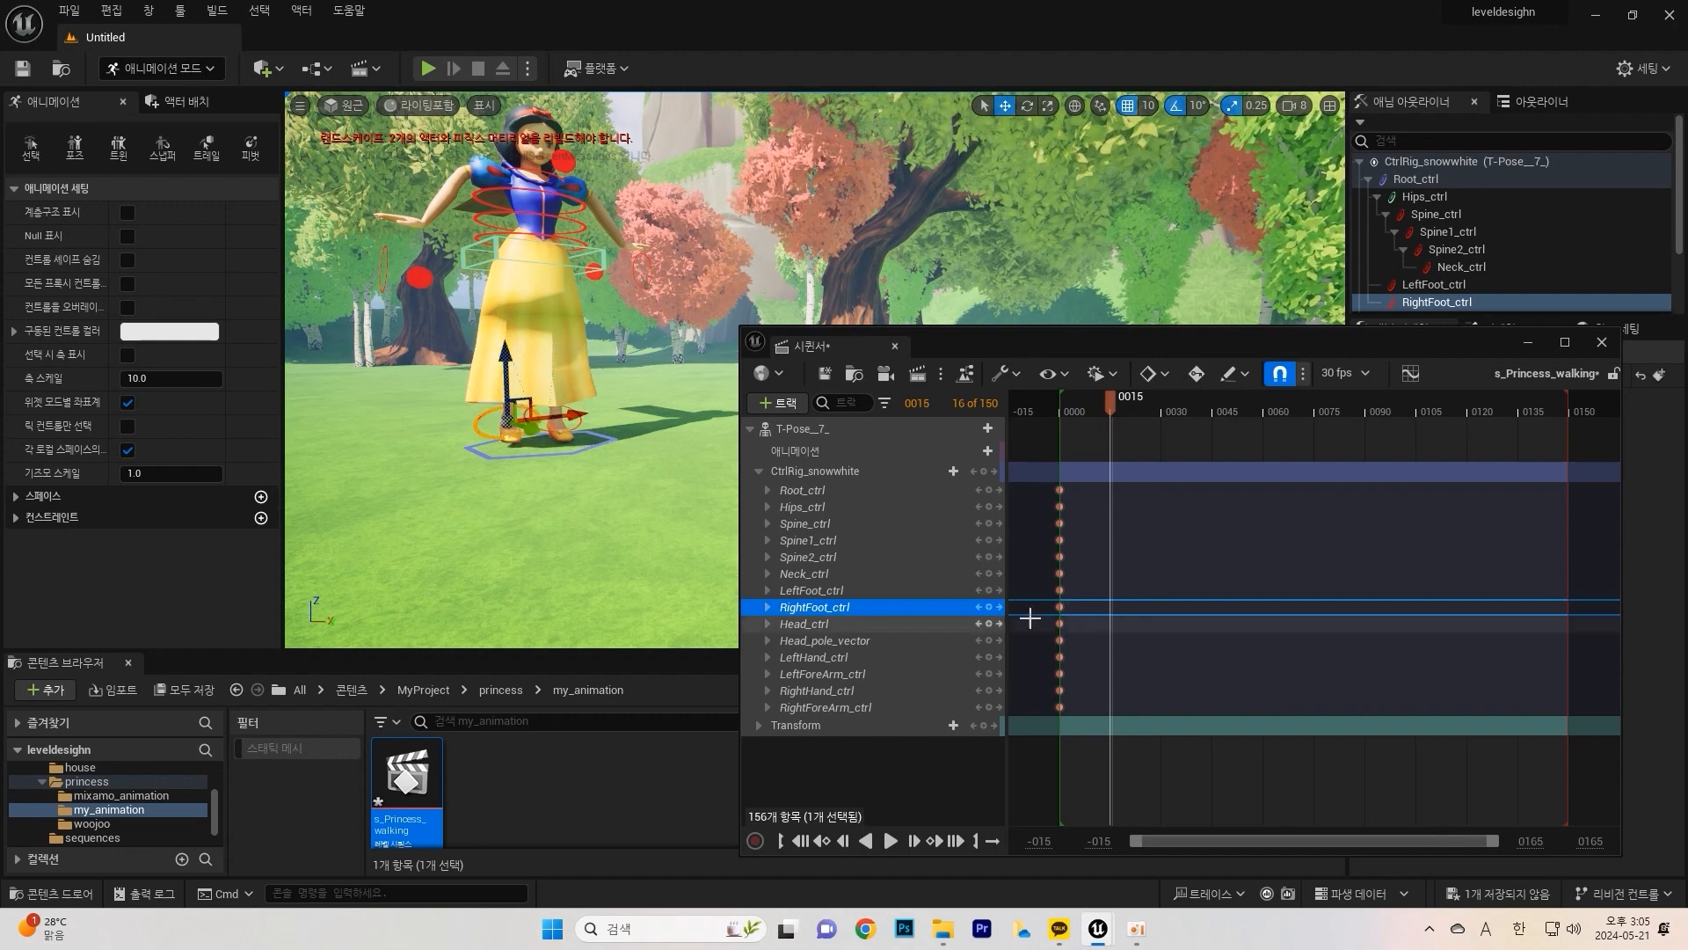
pyautogui.click(989, 607)
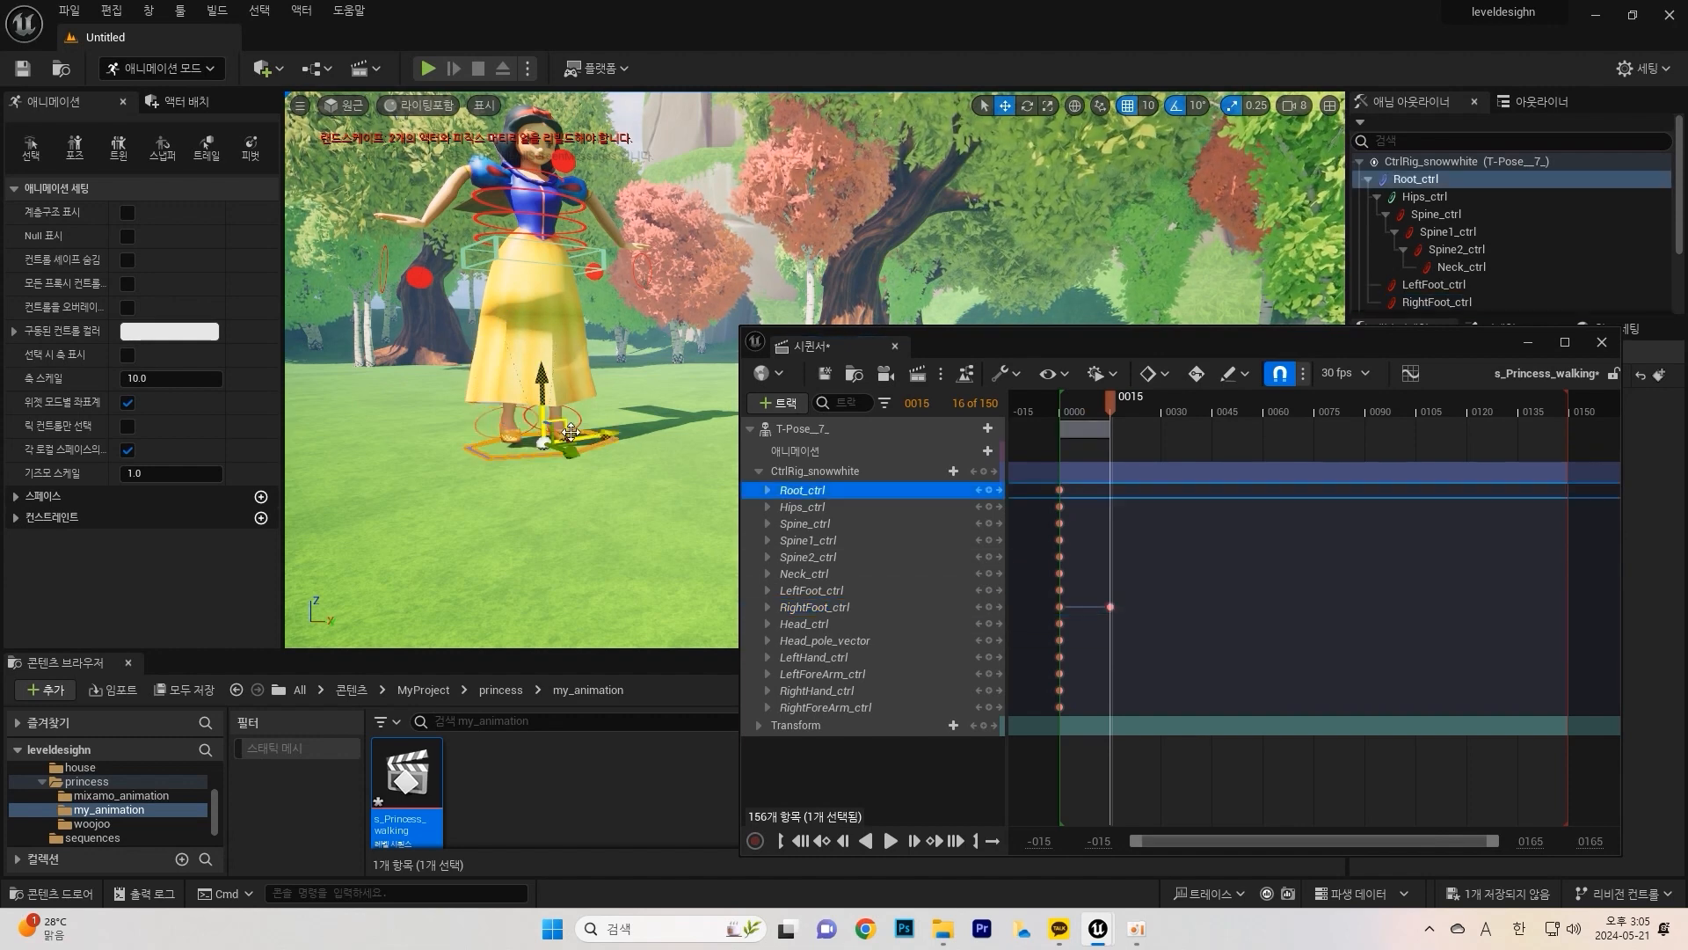
pyautogui.click(535, 392)
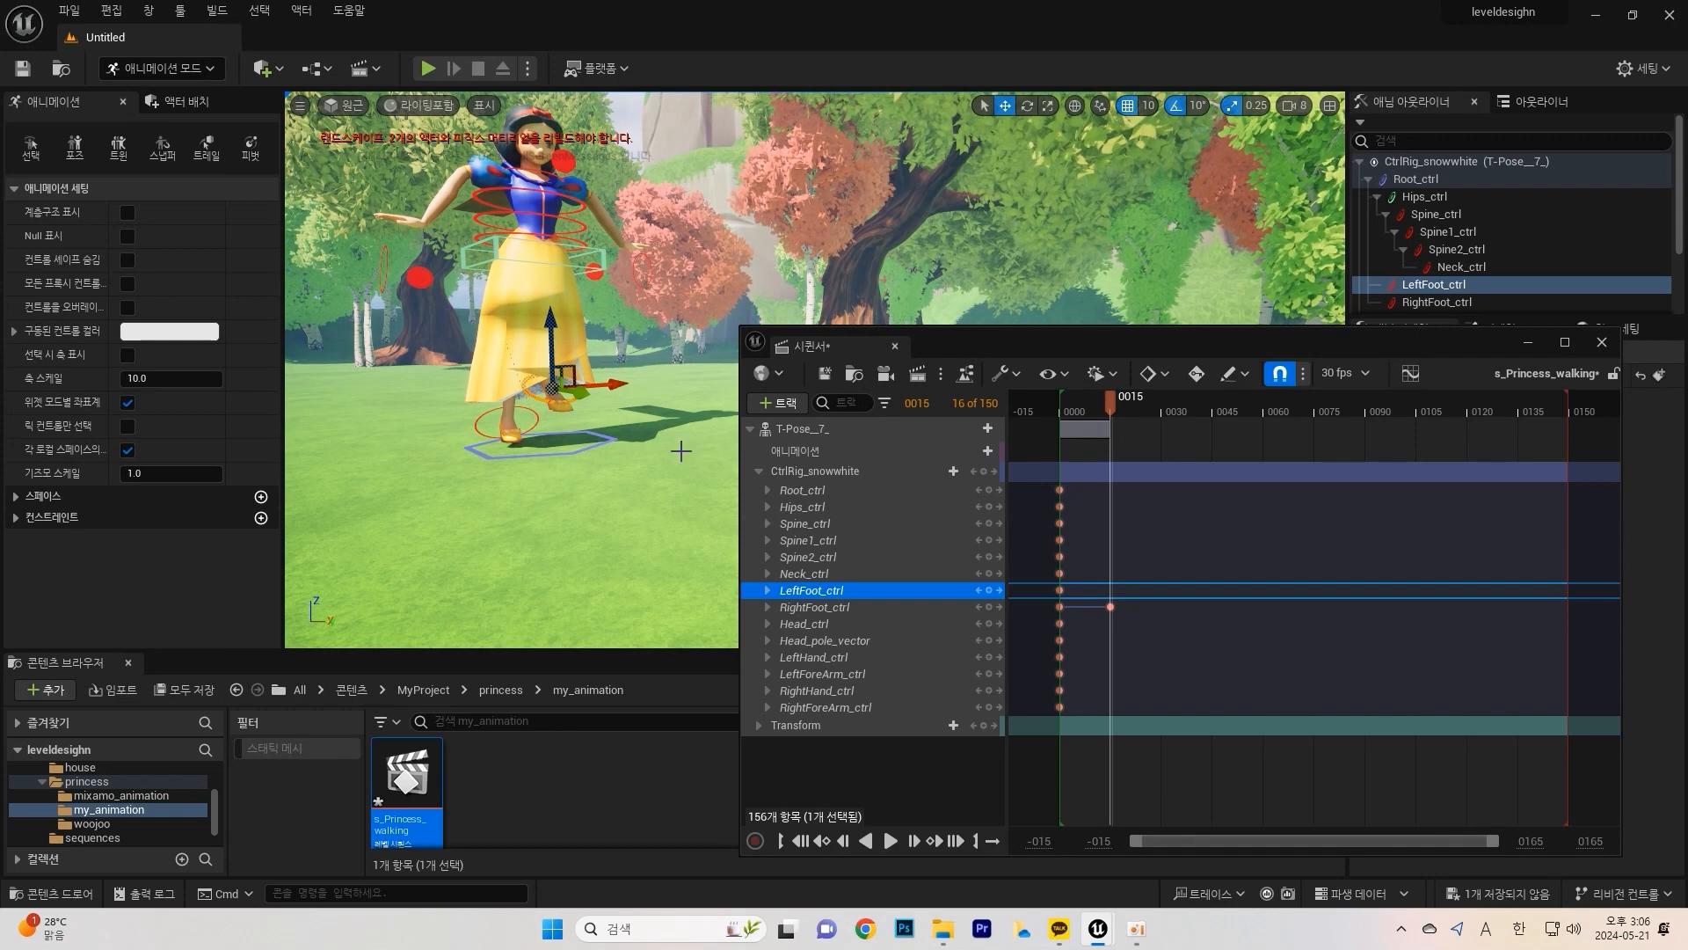
pyautogui.press('s')
# Step: Check the step motion from frame 0 and delete the foot control keys at frame 15
pyautogui.moveTo(1109, 402); pyautogui.dragTo(1064, 412)
pyautogui.click(1166, 408)
pyautogui.moveTo(1101, 556); pyautogui.dragTo(1128, 655)
pyautogui.press('Delete')
# Step: Pose the right foot on the ground and the left foot raised at frame 15, keying RightFoot_ctrl and LeftFoot_ctrl
pyautogui.click(1109, 412)
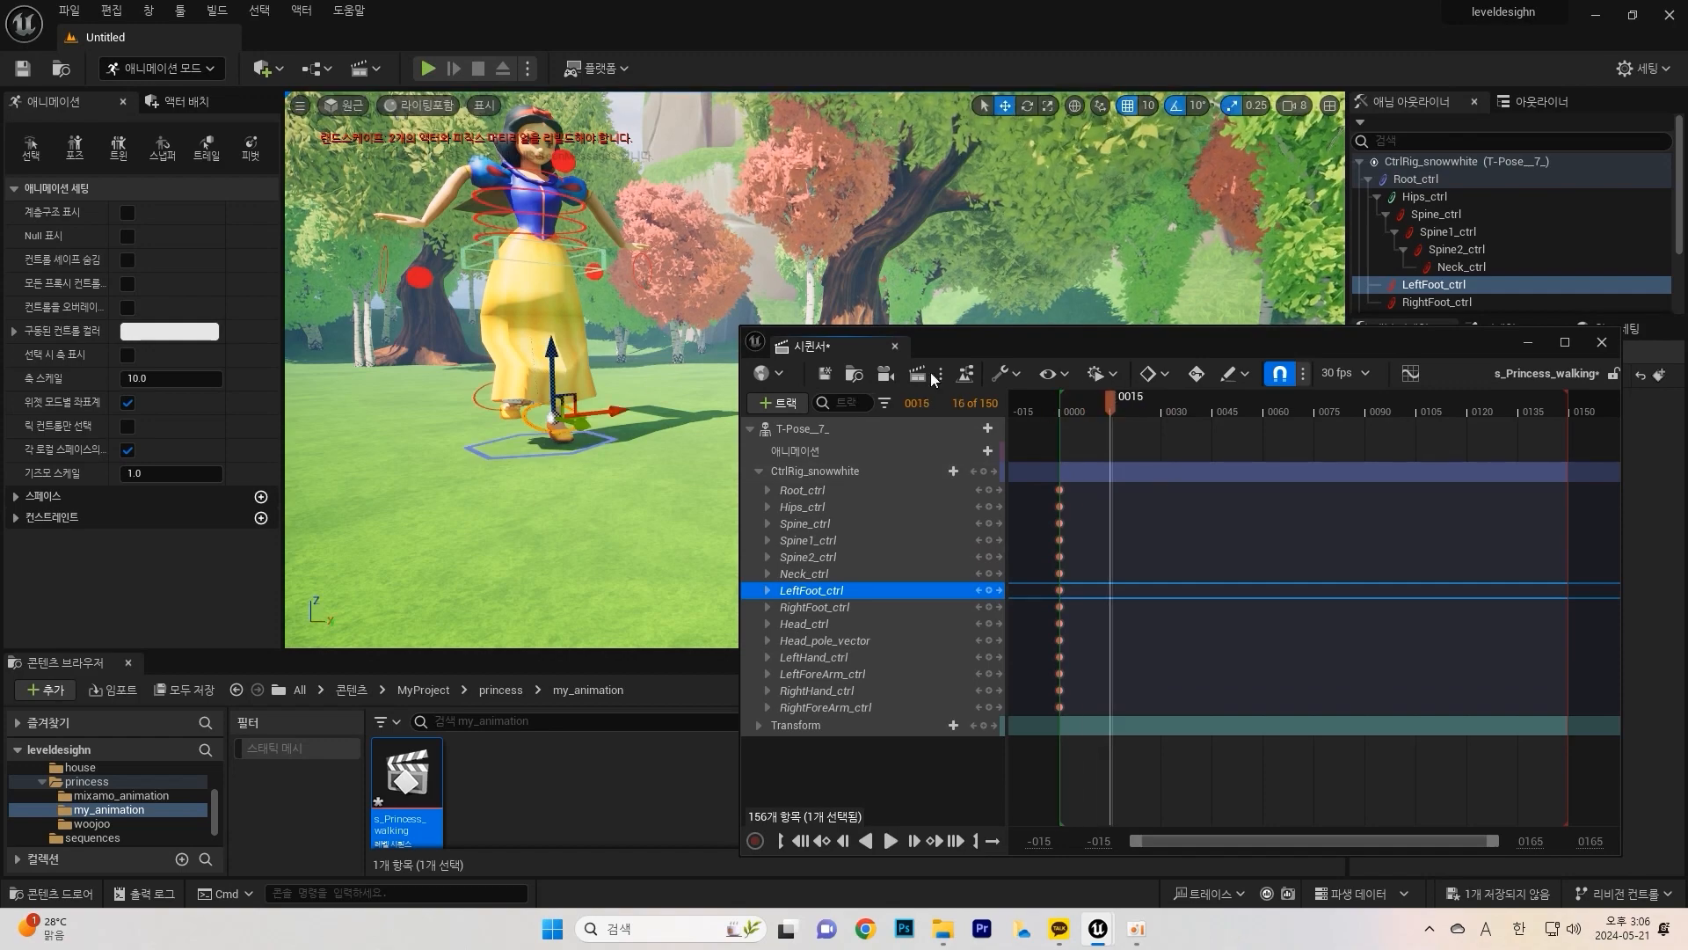
pyautogui.click(507, 417)
pyautogui.click(989, 608)
pyautogui.keyDown('alt'); pyautogui.moveTo(567, 386); pyautogui.dragTo(506, 355); pyautogui.keyUp('alt')
pyautogui.click(513, 383)
pyautogui.click(989, 591)
# Step: Review the foot motion between frames 0 and 15 by playing and scrubbing it from several angles
pyautogui.moveTo(1110, 408); pyautogui.dragTo(1060, 407)
pyautogui.press('space')
pyautogui.keyDown('alt'); pyautogui.moveTo(527, 423); pyautogui.dragTo(659, 427); pyautogui.keyUp('alt')
pyautogui.click(1111, 409)
pyautogui.press('e')
pyautogui.moveTo(1111, 409); pyautogui.dragTo(1067, 427)
pyautogui.press('space')
pyautogui.keyDown('alt'); pyautogui.moveTo(617, 553); pyautogui.dragTo(626, 431); pyautogui.keyUp('alt')
pyautogui.moveTo(1067, 406); pyautogui.dragTo(1091, 484)
pyautogui.press('space')
pyautogui.moveTo(1140, 408); pyautogui.dragTo(1111, 466)
# Step: Undo the last left foot changes, raise the left foot control again at frame 15 and key LeftFoot_ctrl
pyautogui.hotkey('ctrl', 'z')
pyautogui.hotkey('ctrl', 'z')
pyautogui.hotkey('ctrl', 'z')
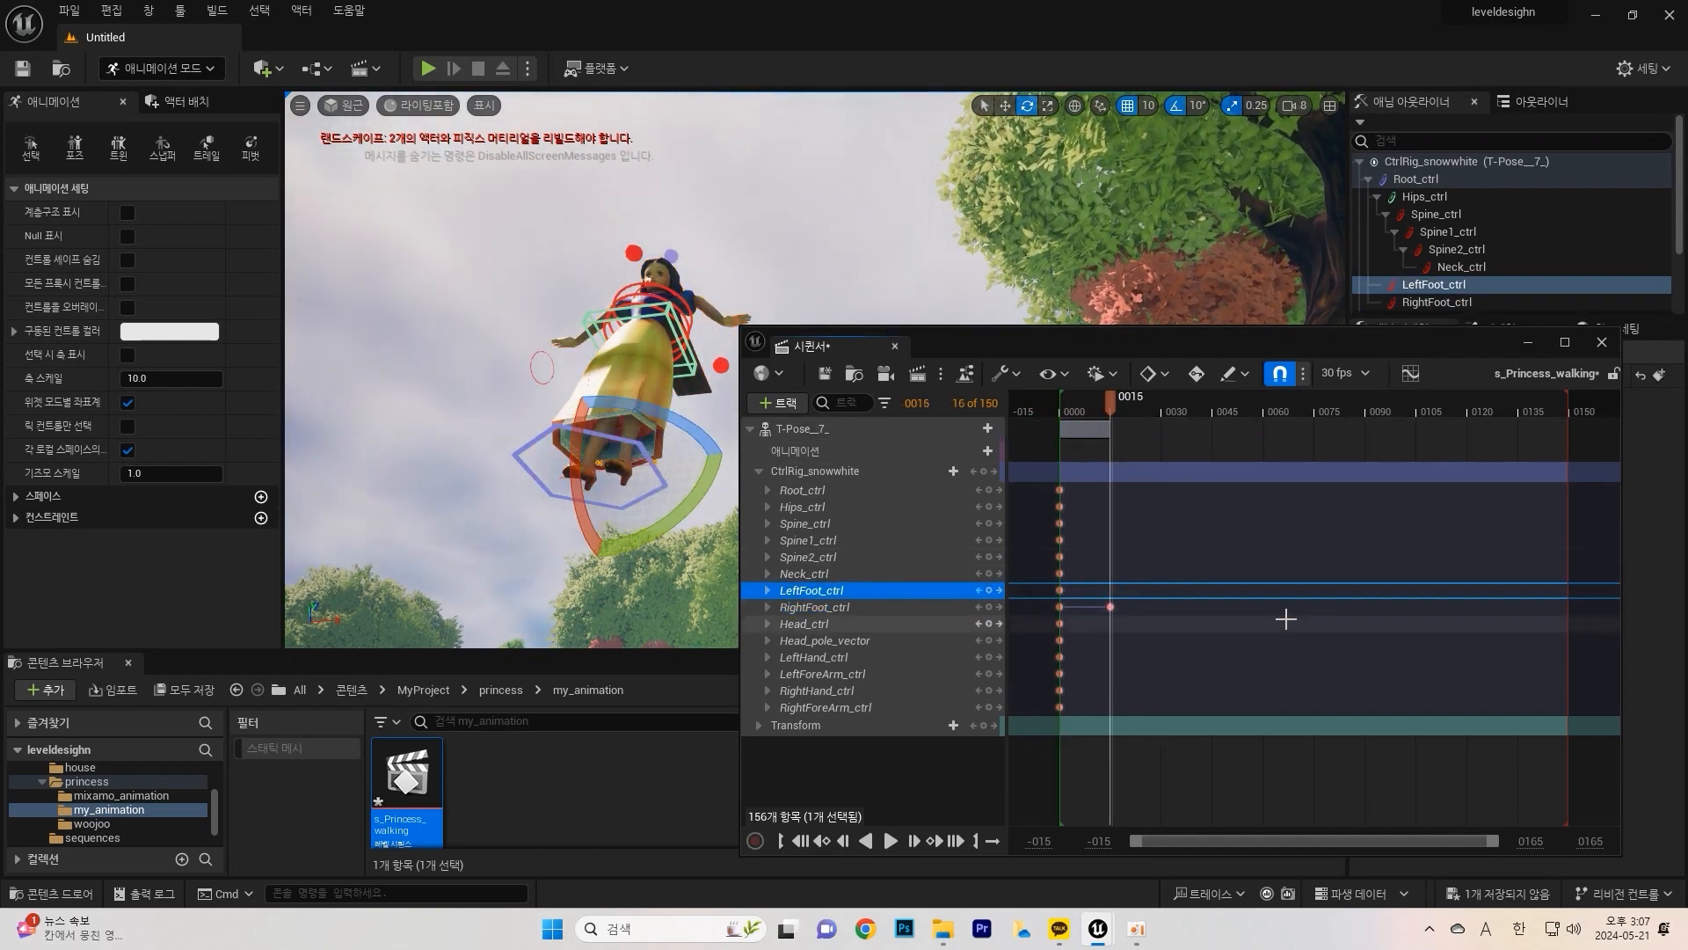
pyautogui.press('w')
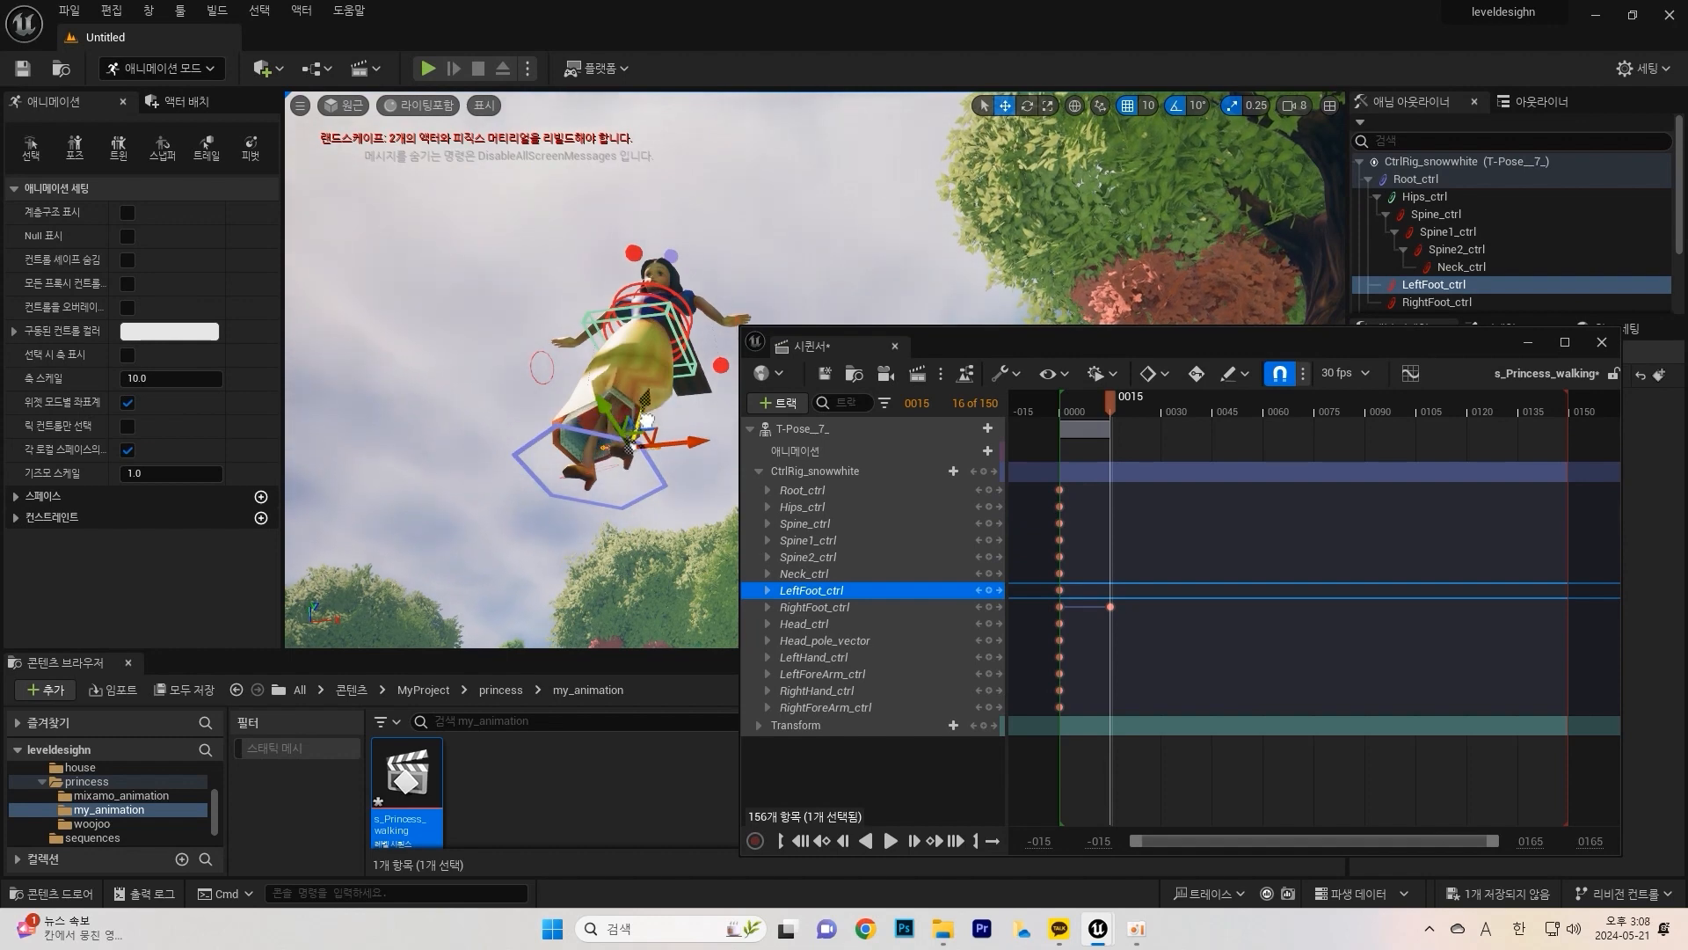
pyautogui.click(988, 590)
# Step: Play back the animation from the start and examine how the two feet alternate
pyautogui.click(1148, 409)
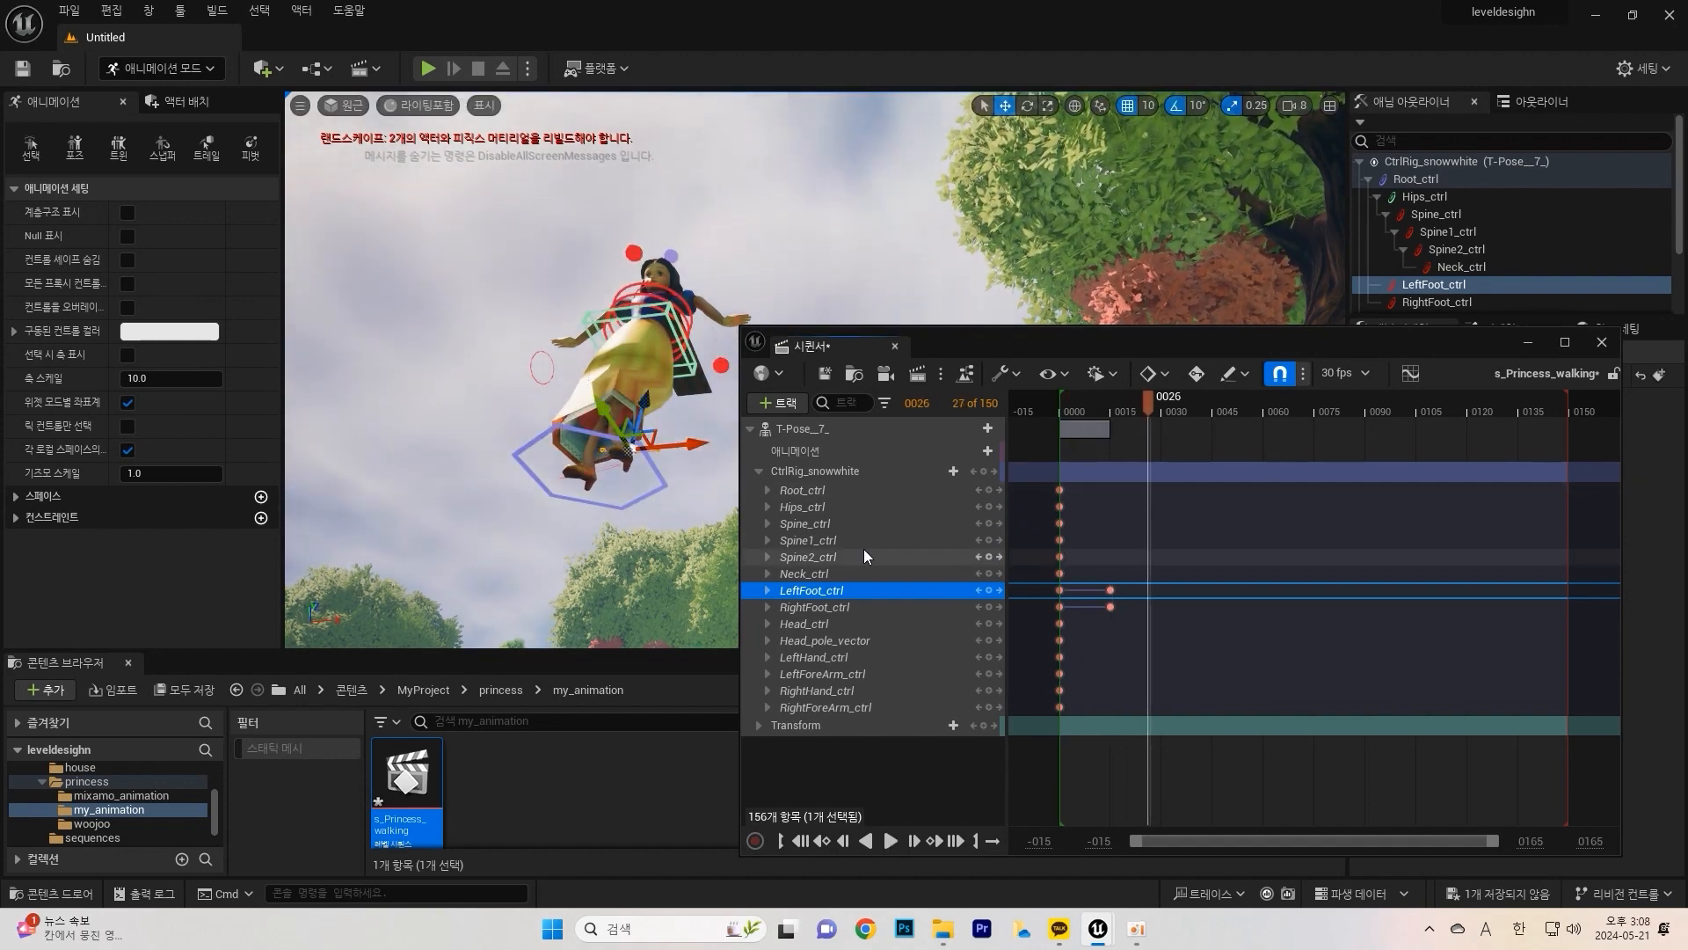
pyautogui.moveTo(1132, 410); pyautogui.dragTo(1061, 411)
pyautogui.press('space')
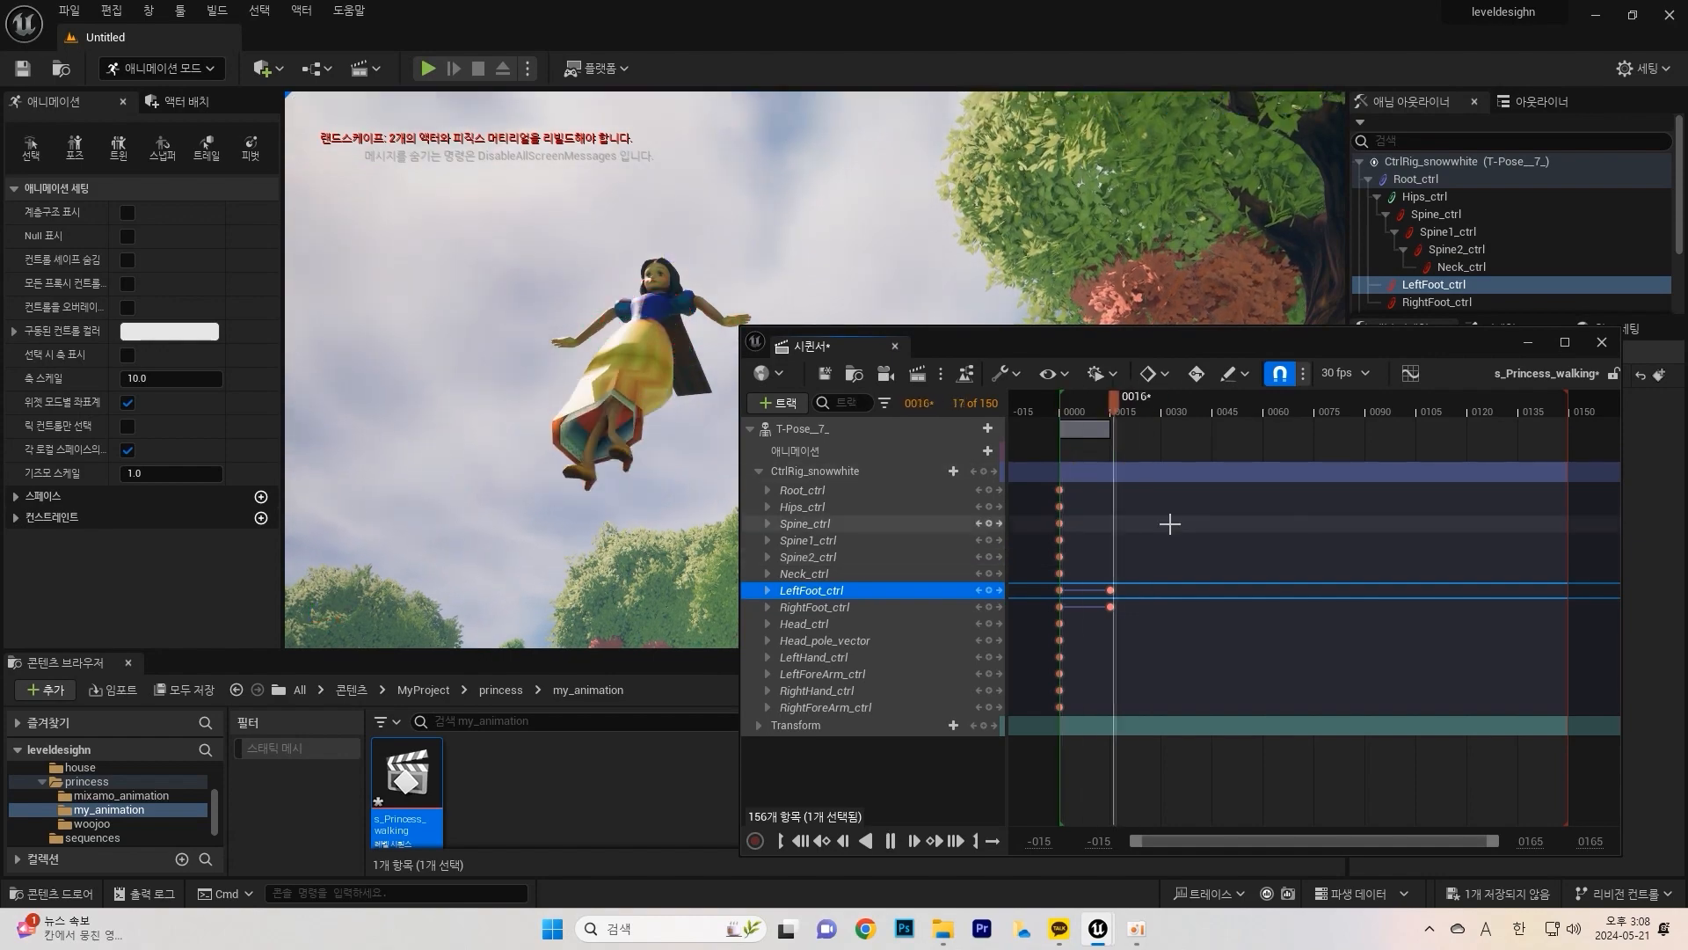
pyautogui.press('Up')
pyautogui.press('space')
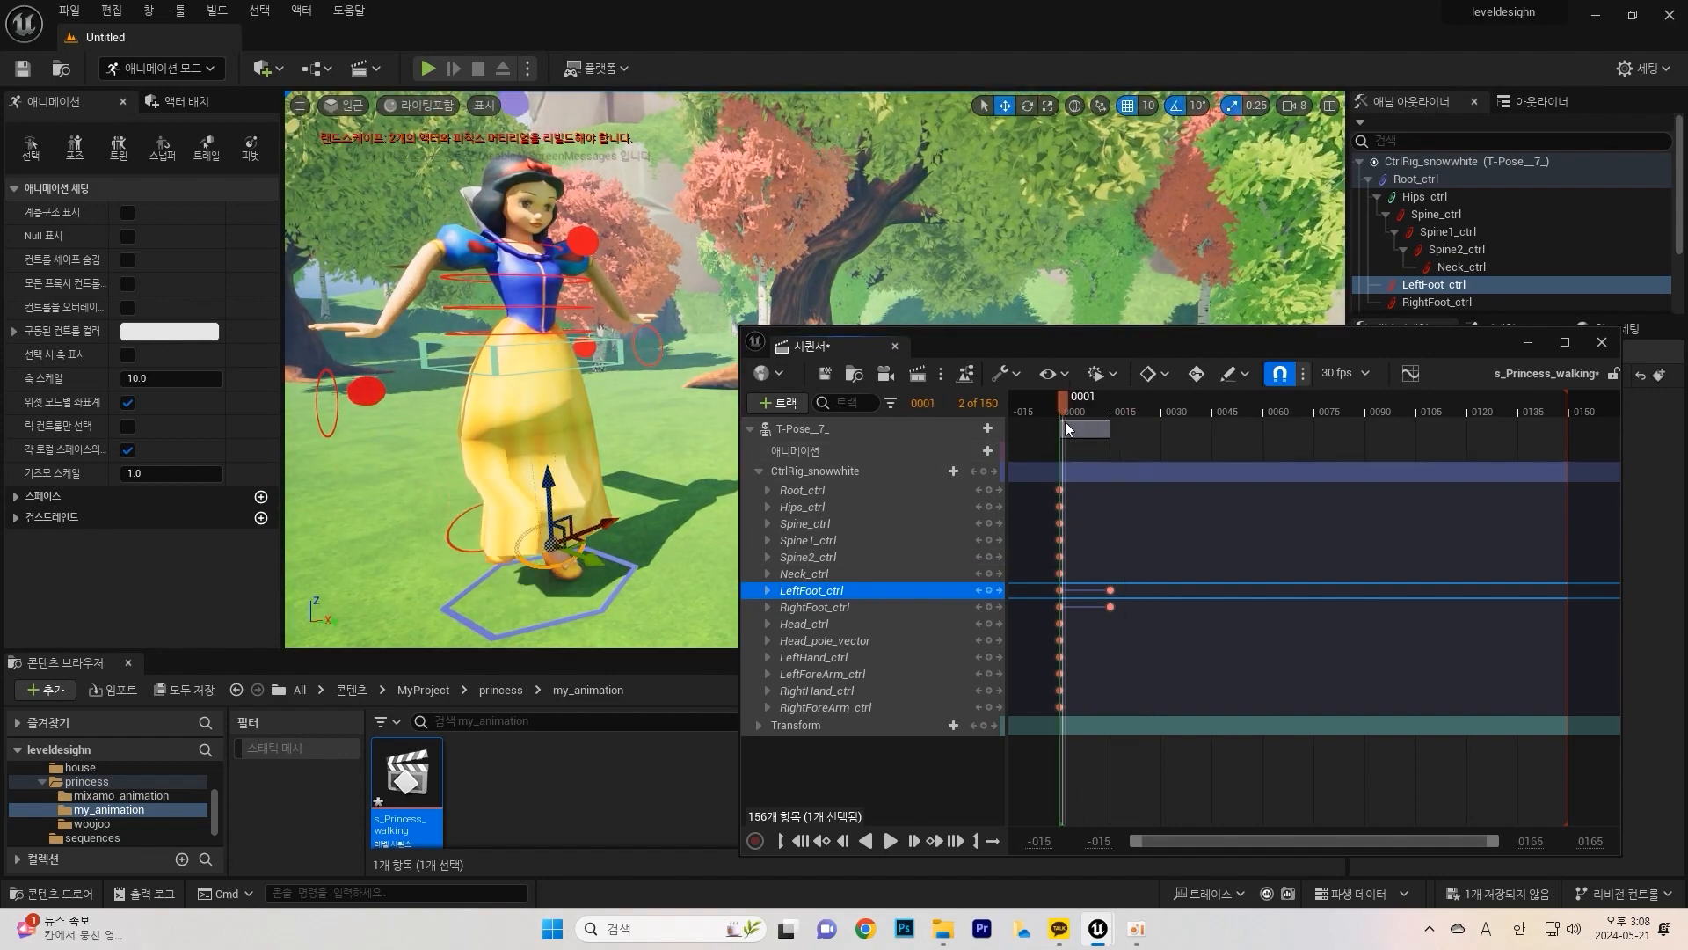
pyautogui.moveTo(1135, 408); pyautogui.dragTo(1158, 409)
pyautogui.press('Up')
pyautogui.press('space')
pyautogui.press('space')
# Step: Copy the LeftFoot_ctrl and RightFoot_ctrl keys of frames 0 and 15, paste them at frames 30 and 60, and preview the walk
pyautogui.moveTo(1053, 573); pyautogui.dragTo(1158, 603)
pyautogui.hotkey('ctrl', 'c')
pyautogui.moveTo(1155, 400); pyautogui.dragTo(1060, 410)
pyautogui.hotkey('ctrl', 'v')
pyautogui.hotkey('ctrl', 'v')
pyautogui.press('space')
pyautogui.moveTo(1328, 400); pyautogui.dragTo(1269, 435)
pyautogui.press('space')
pyautogui.press('Up')
# Step: Raise the right and left hand controls slightly at frame 15 and key RightHand_ctrl and LeftHand_ctrl
pyautogui.click(318, 402)
pyautogui.moveTo(1060, 403); pyautogui.dragTo(1110, 403)
pyautogui.moveTo(320, 349); pyautogui.dragTo(318, 319)
pyautogui.click(990, 691)
pyautogui.click(646, 339)
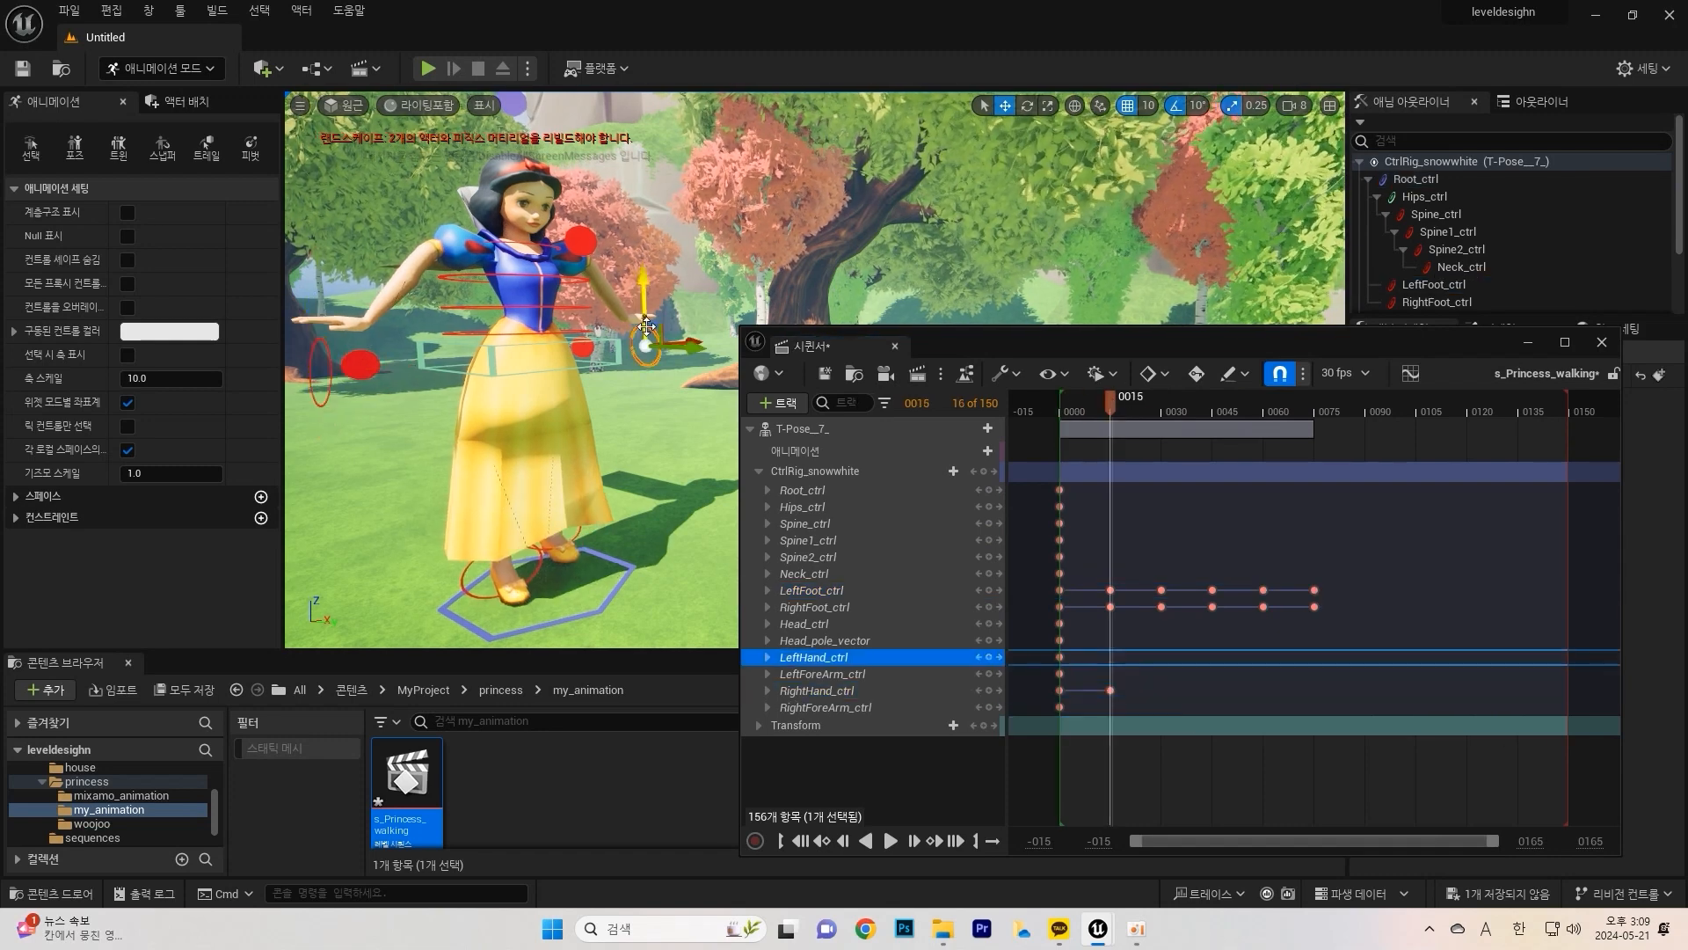
pyautogui.click(989, 657)
# Step: Copy the LeftHand_ctrl, LeftForeArm_ctrl and RightHand_ctrl keys of frames 0 to 15 and paste them at frames 30 and 60
pyautogui.moveTo(1161, 693); pyautogui.dragTo(1029, 648)
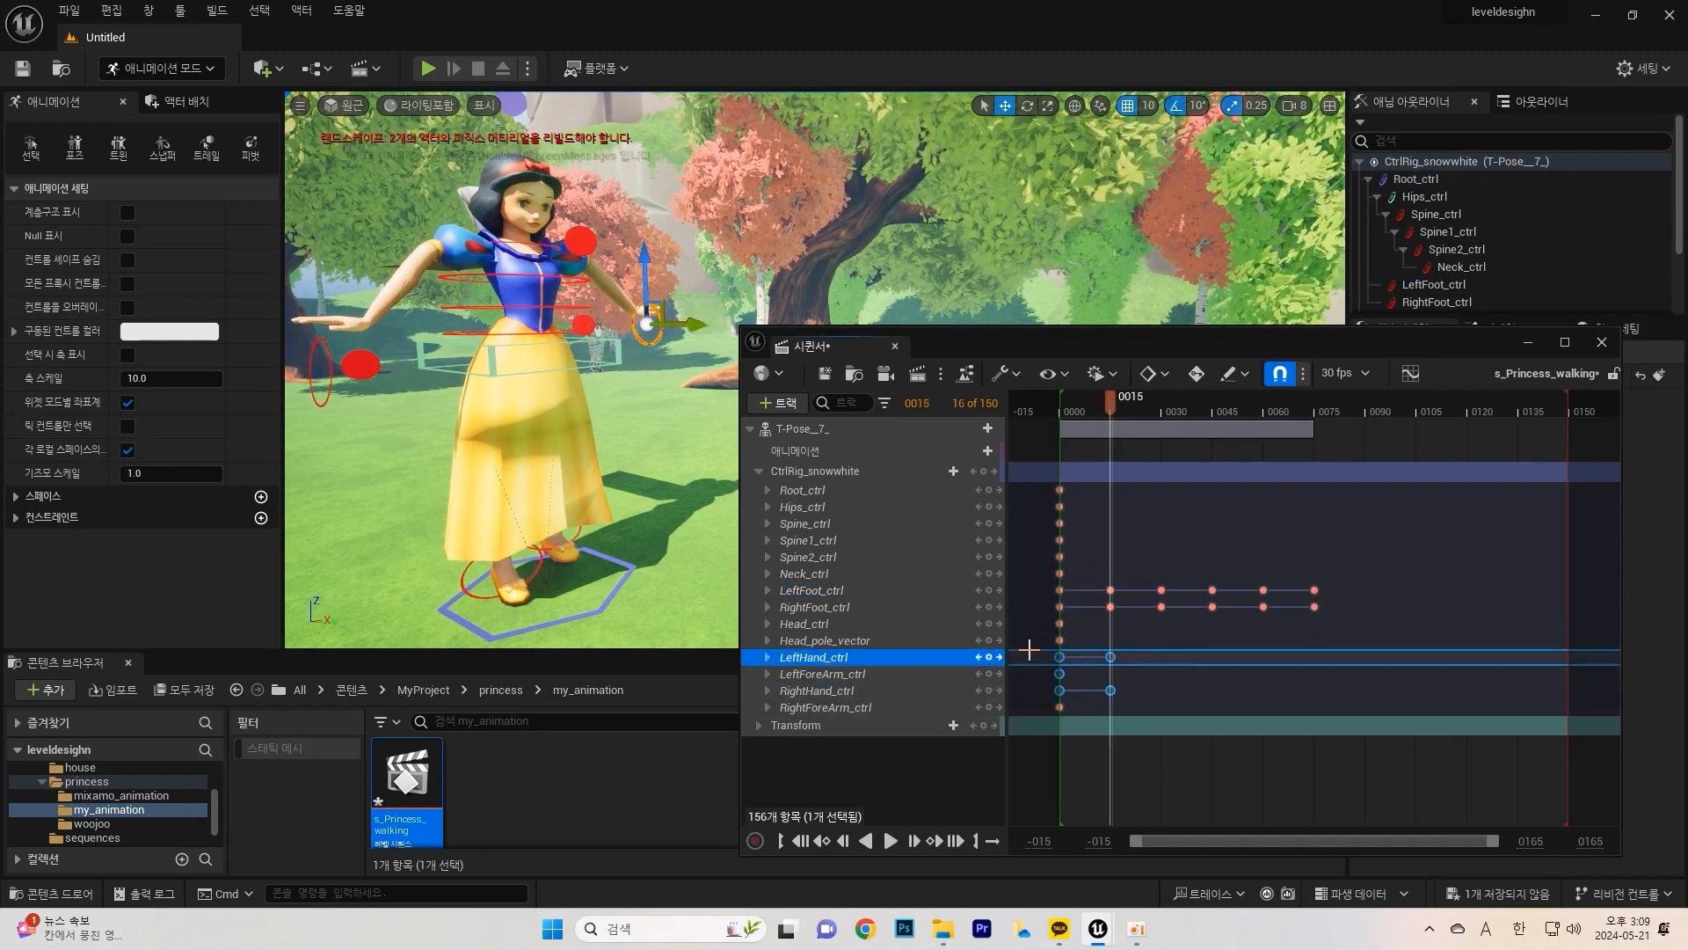
pyautogui.hotkey('ctrl', 'c')
pyautogui.click(1162, 412)
pyautogui.hotkey('ctrl', 'v')
pyautogui.click(1264, 407)
pyautogui.hotkey('ctrl', 'v')
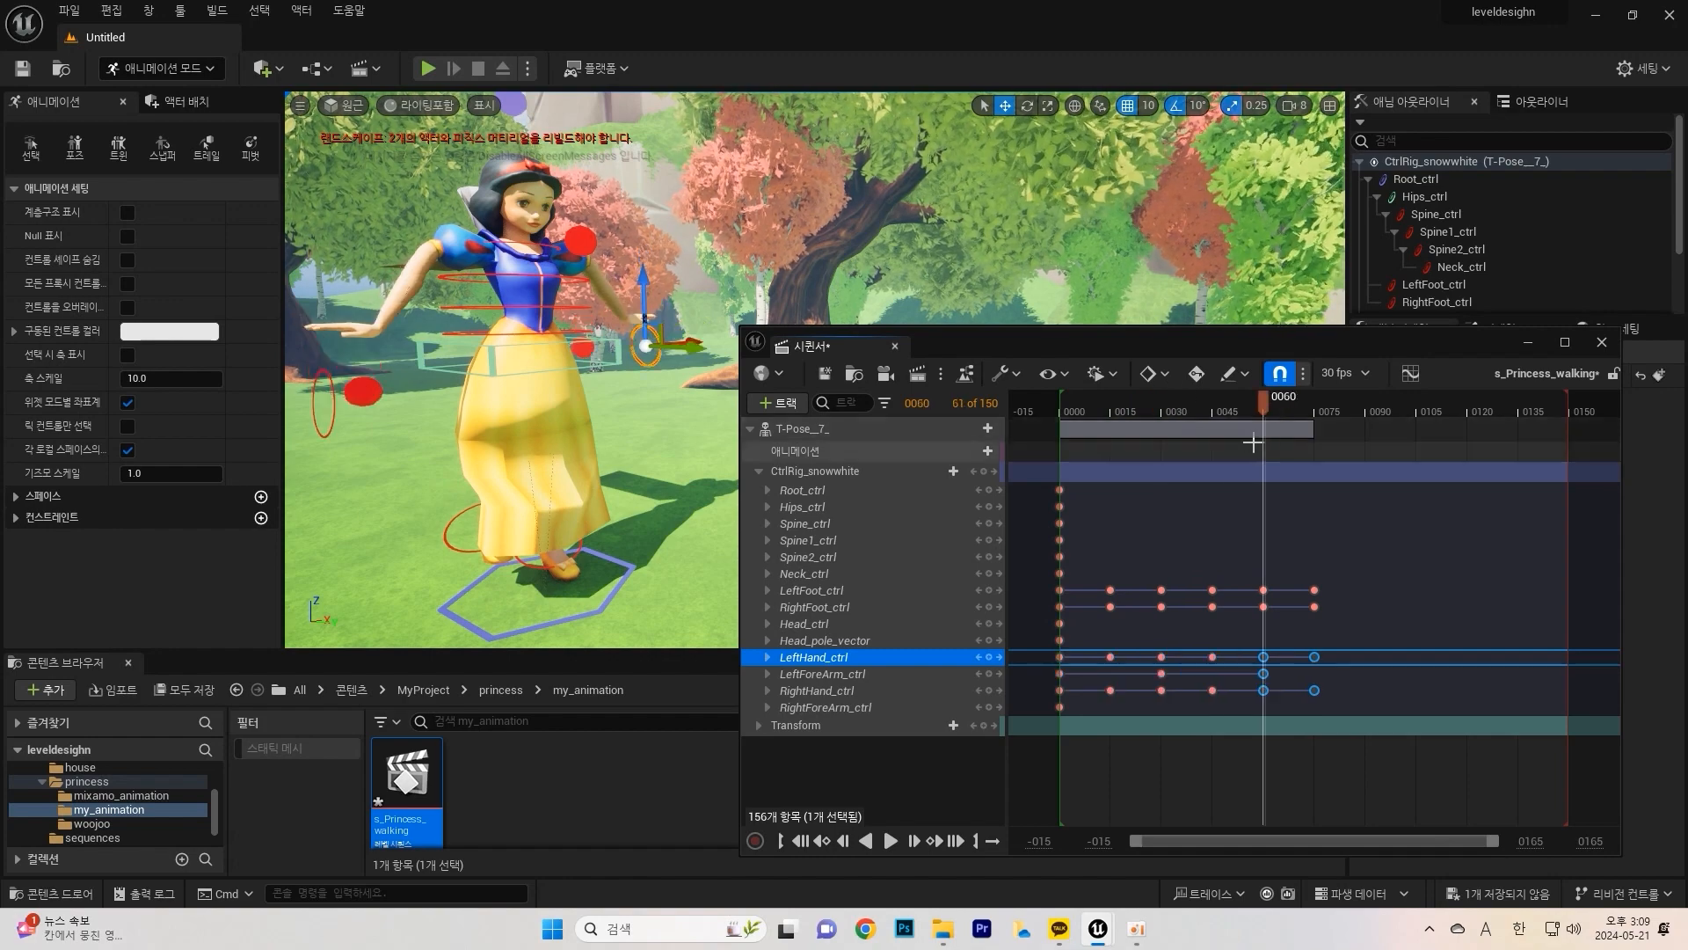
# Step: Play back the walk with the arm motion and save the s_Princess_walking sequence
pyautogui.press('space')
pyautogui.press('space')
pyautogui.click(820, 375)
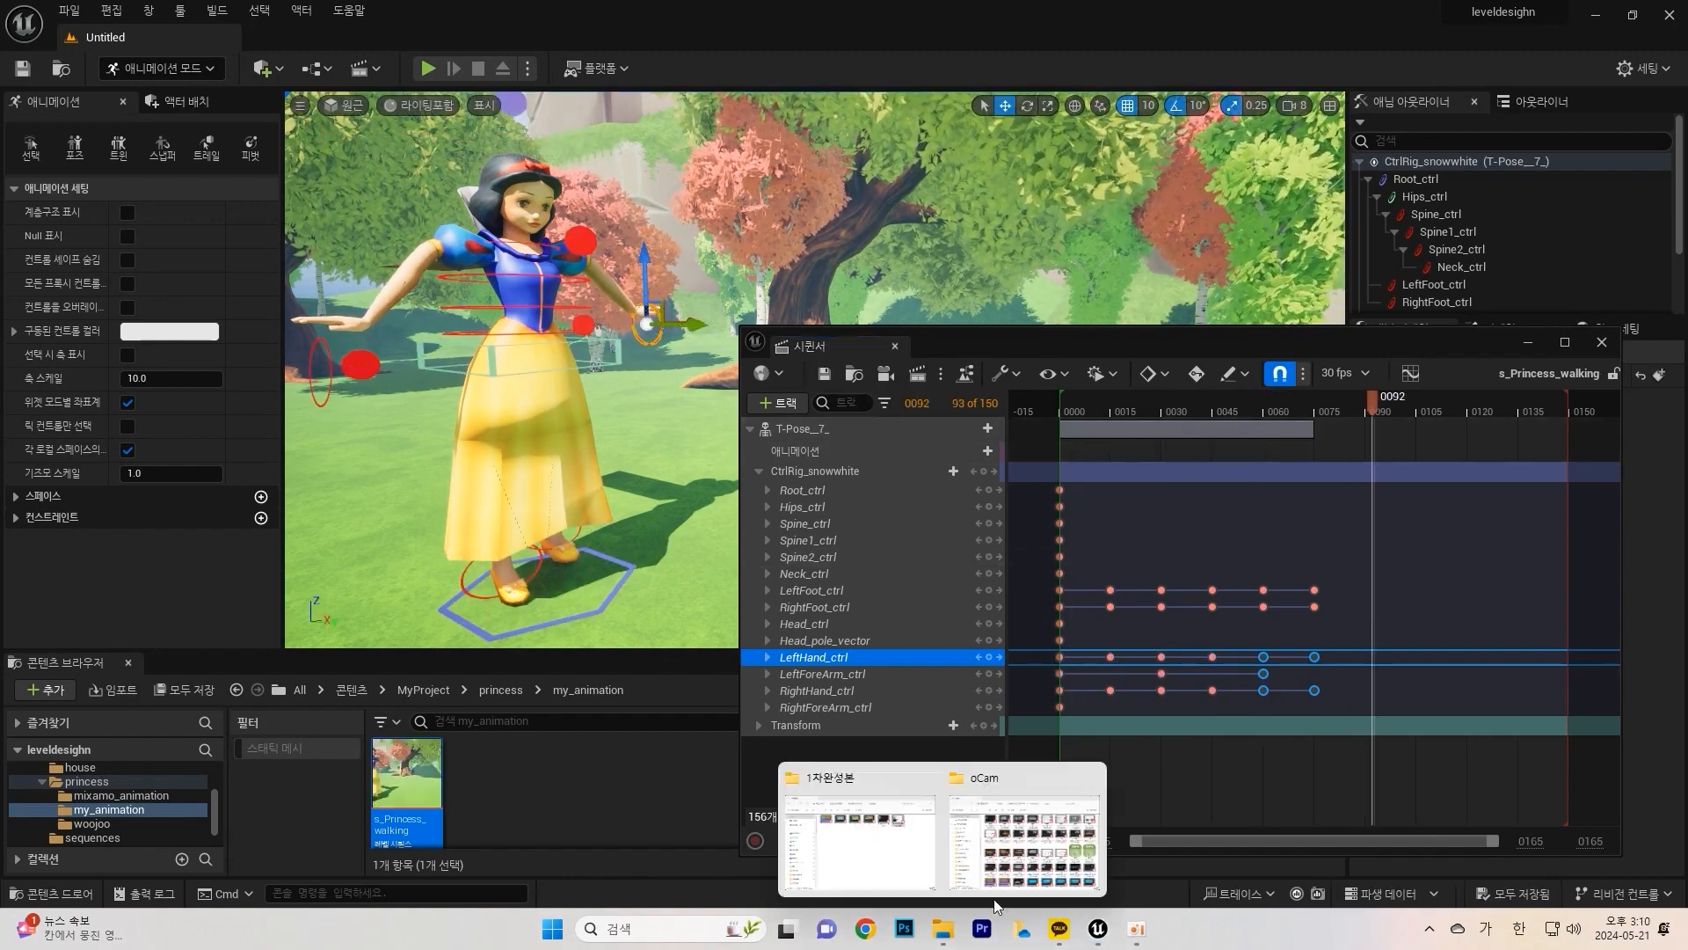